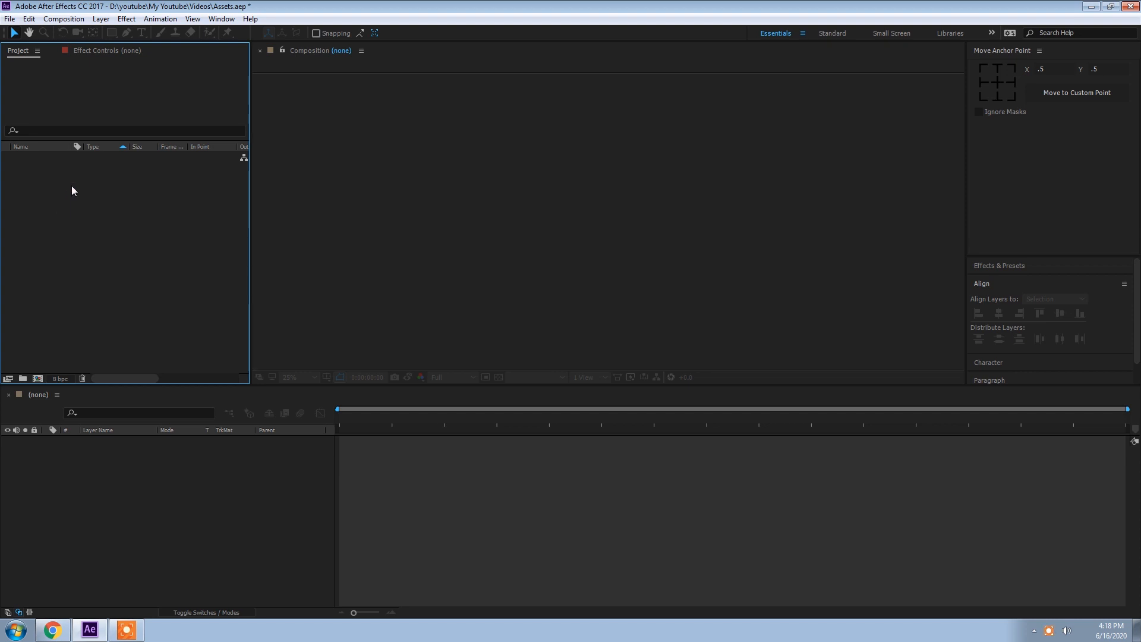
Create a 1280 x 720 composition named Main at 29.97 fps, lasting 30 seconds
left_click(122, 189)
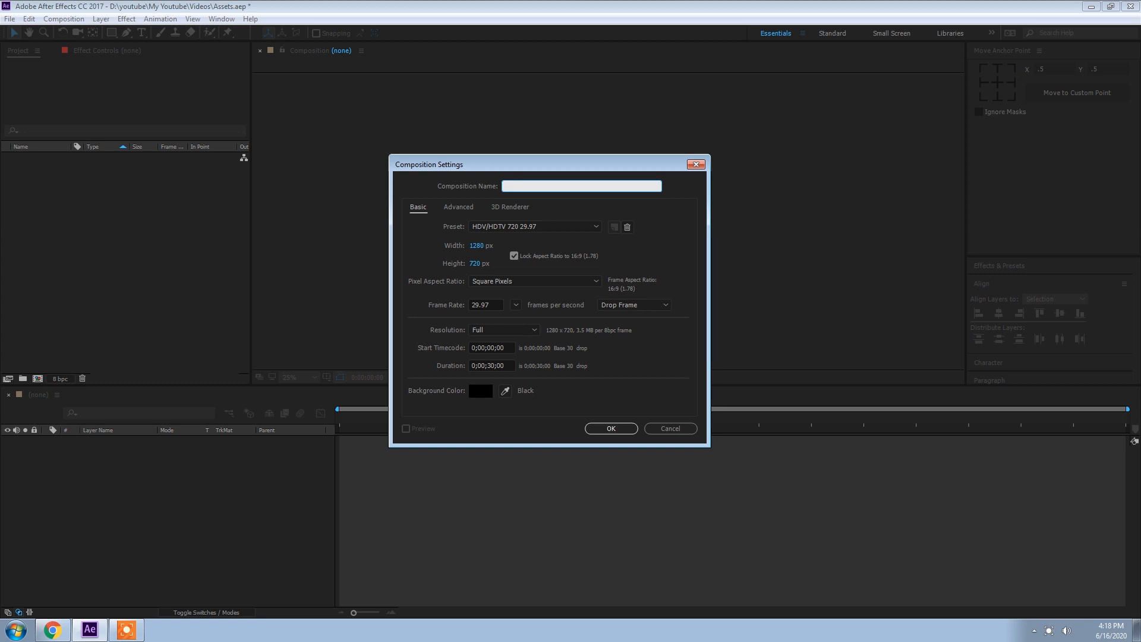
key("Return")
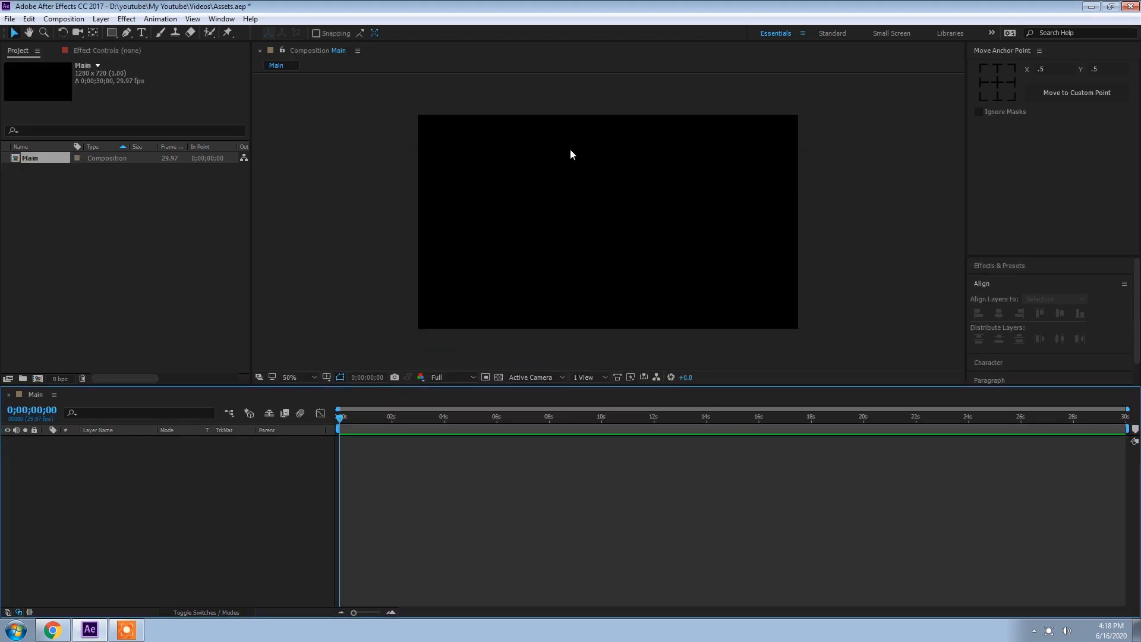
left_click(90, 256)
Add a composition-sized black solid named E3D to the Main composition
right_click(116, 458)
mouse_move(155, 467)
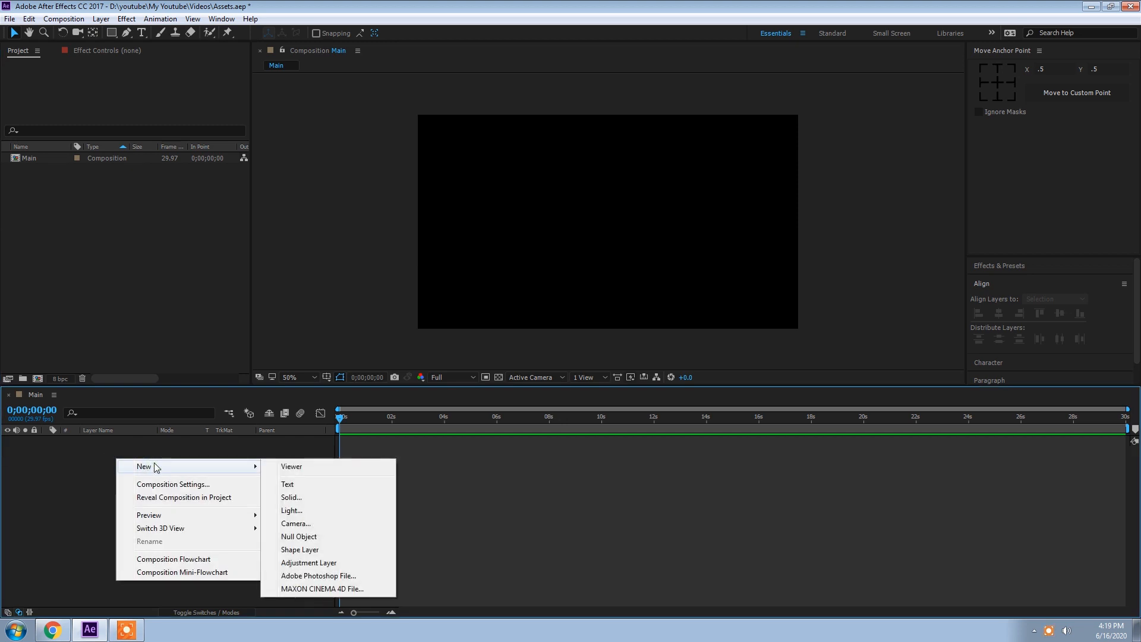
left_click(301, 502)
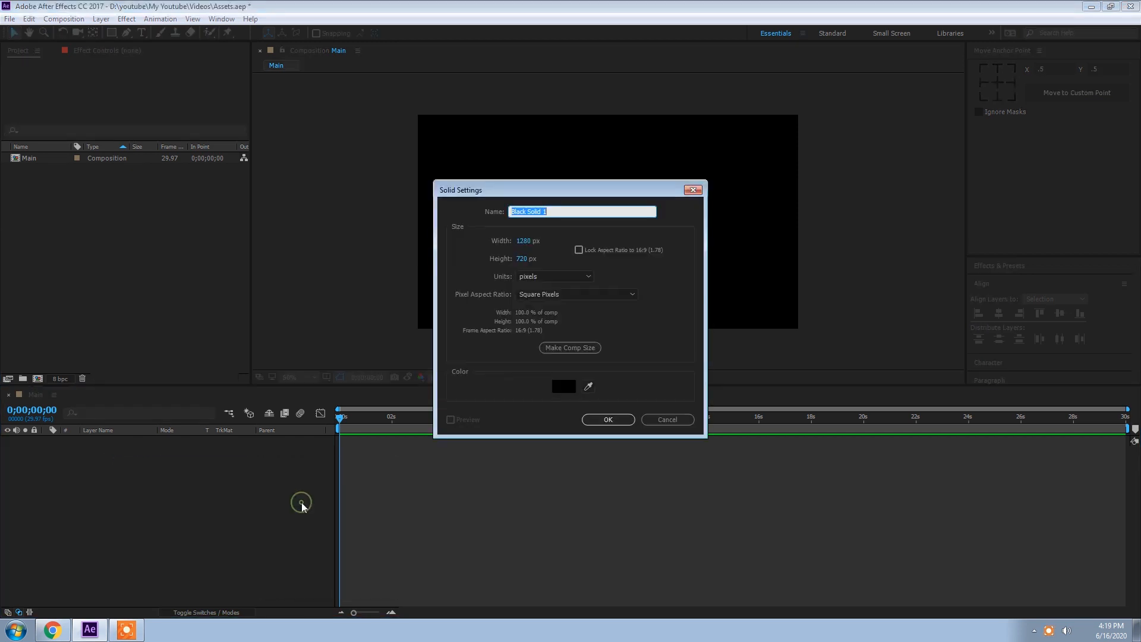
type("E3D")
key("Return")
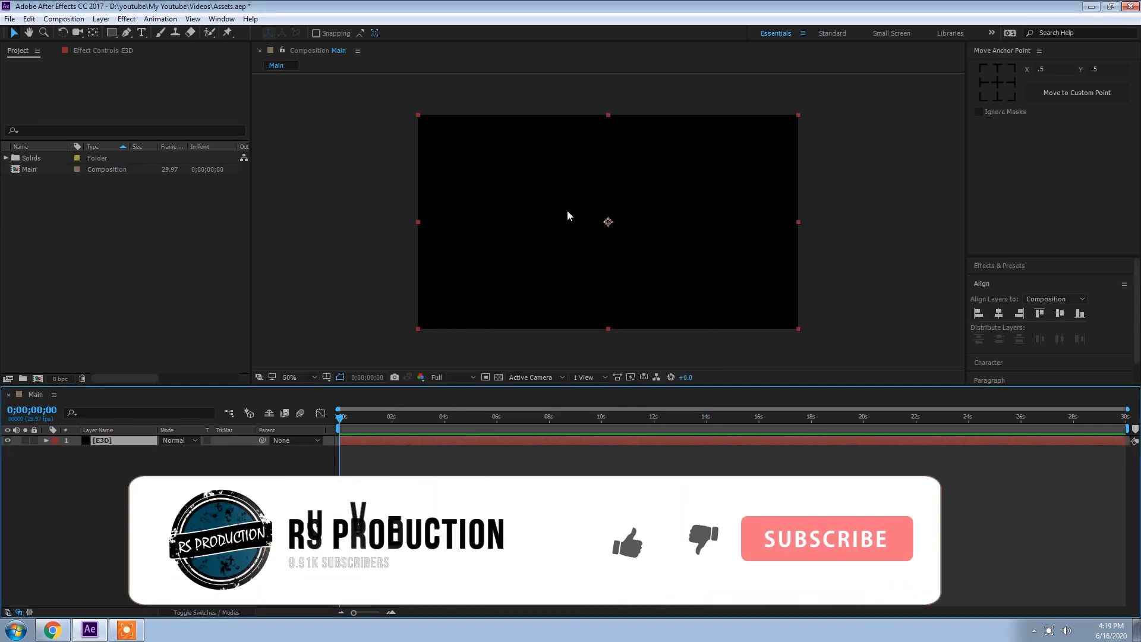
Apply the Element effect to the E3D layer
left_click(109, 439)
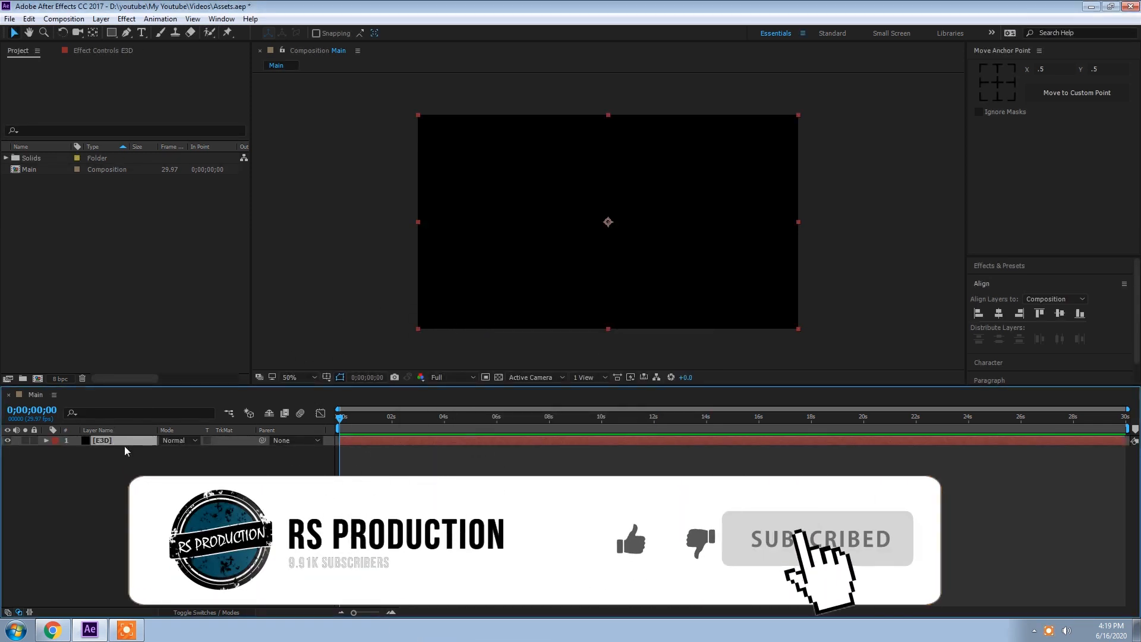
key("ctrl+space")
type("eleme")
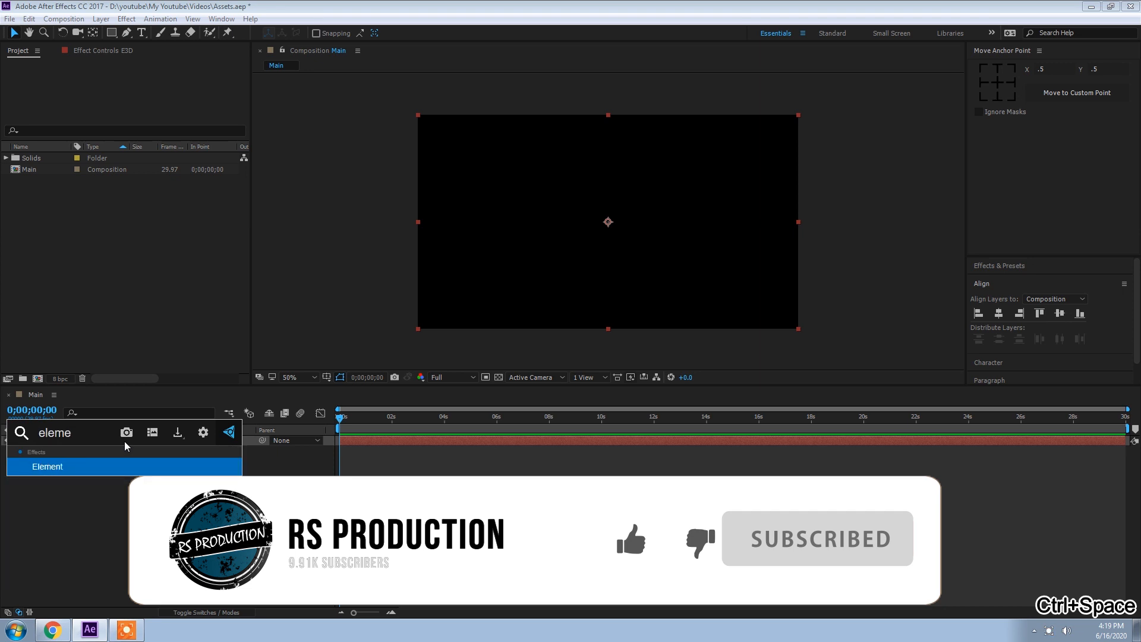
key("Return")
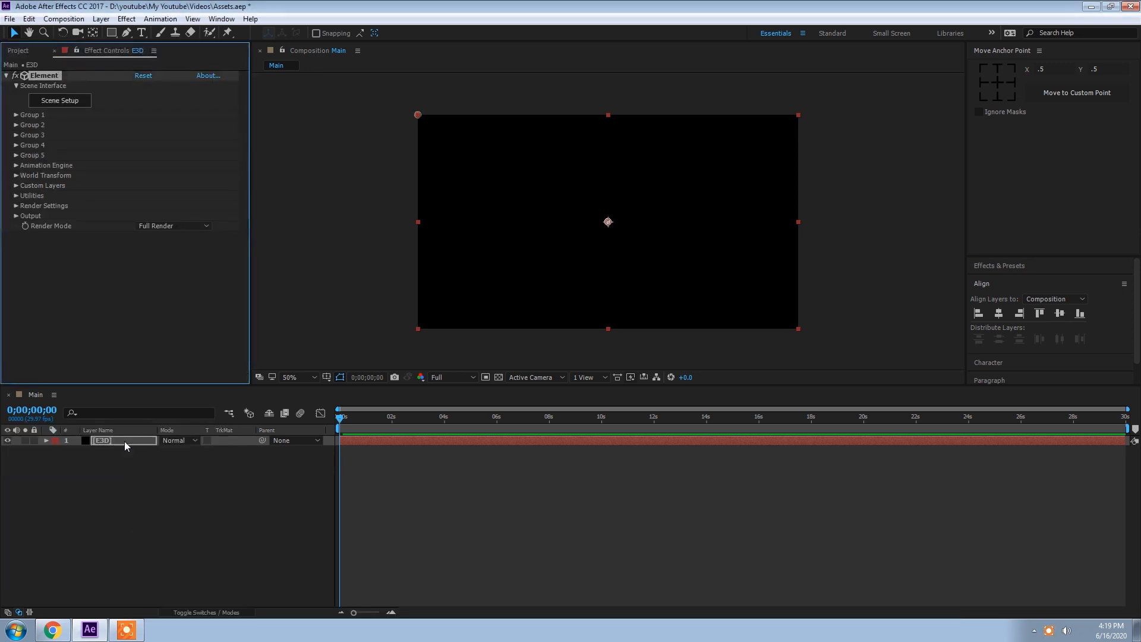
Open Element's Scene Setup and add the abstract_boxes model from the Motion_Design Multi_Object_Pieces collection
left_click(59, 101)
left_click_drag(373, 232, 458, 268)
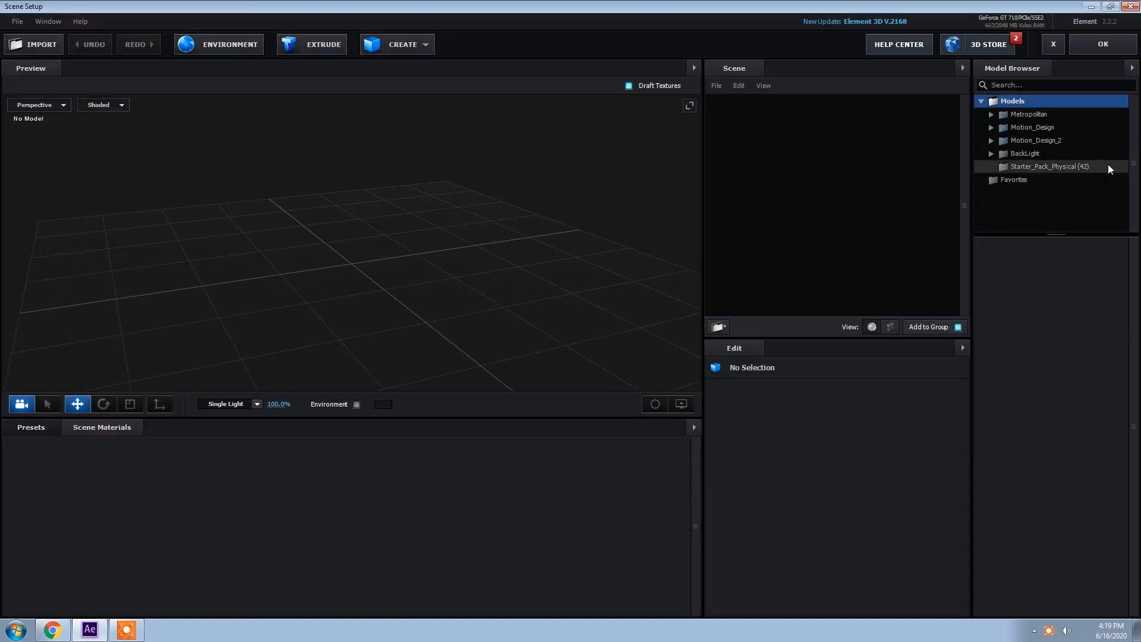
double_click(1015, 129)
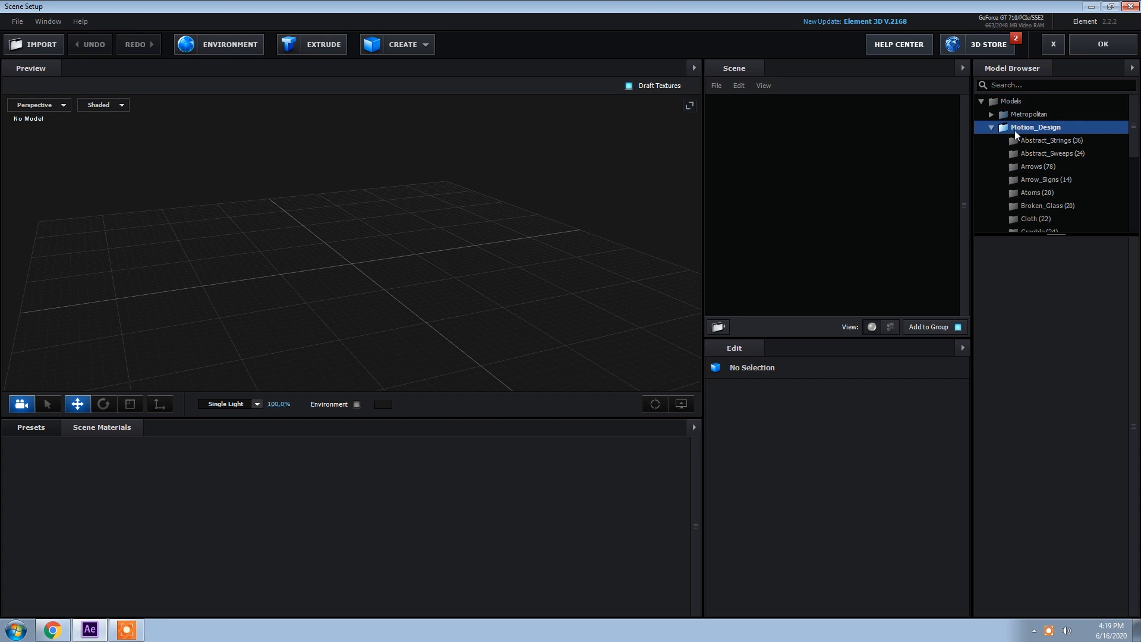
scroll(1046, 208, "down", 3)
scroll(1048, 214, "down", 2)
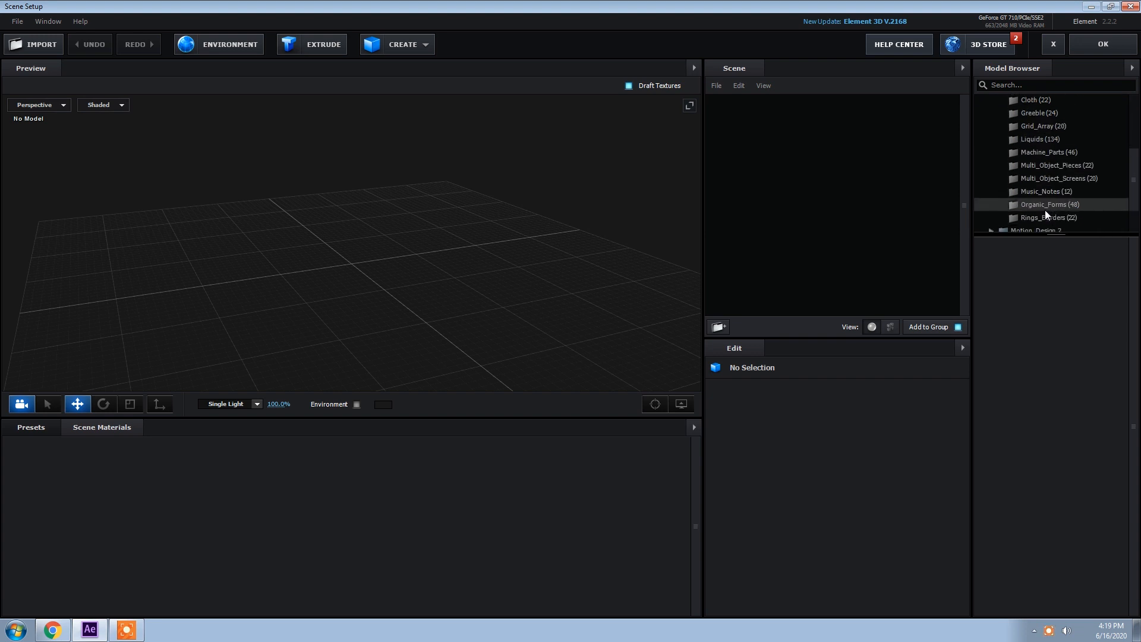
left_click(1046, 161)
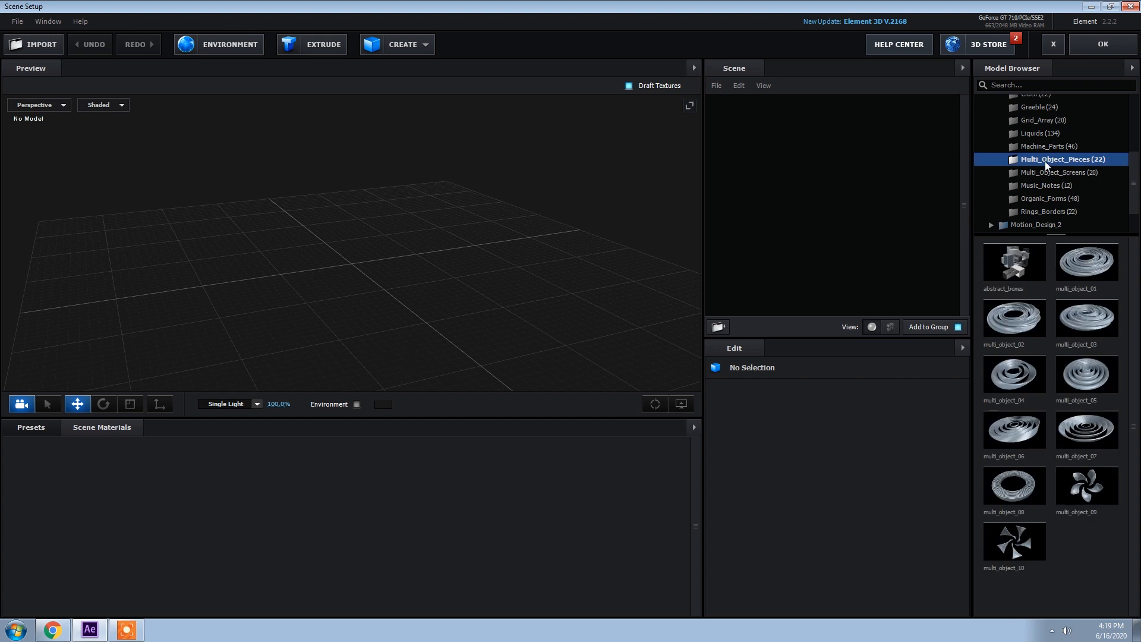
left_click(1015, 265)
Raise the abstract_boxes model above the grid to a Y position of about 0.73 and accept the scene
left_click_drag(476, 265, 352, 161)
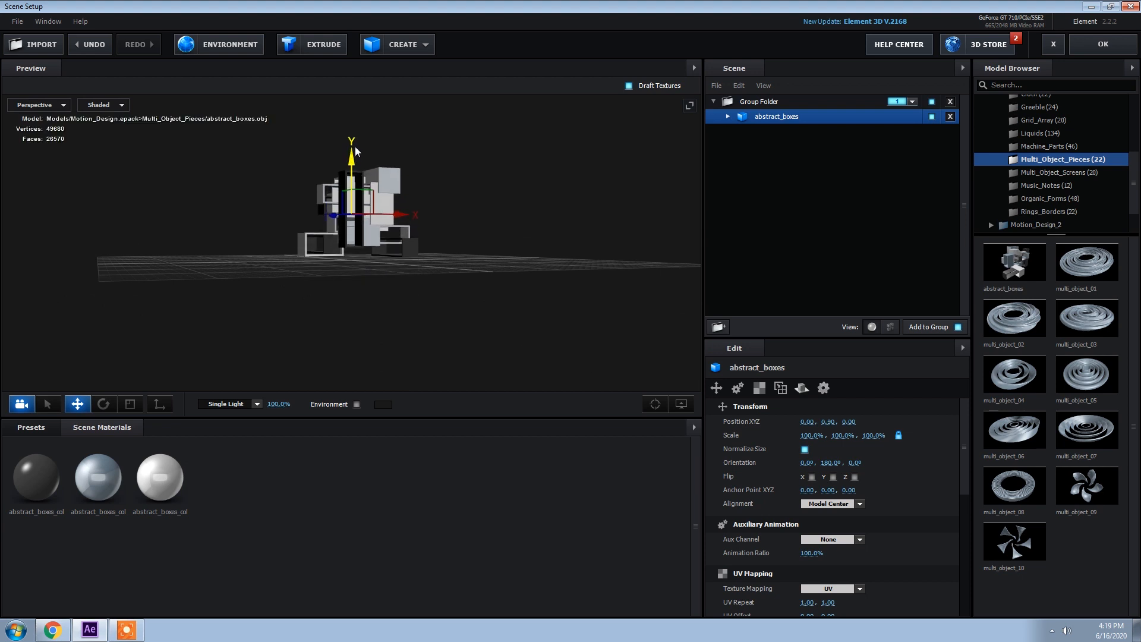
left_click_drag(440, 188, 353, 142)
left_click_drag(561, 227, 362, 255)
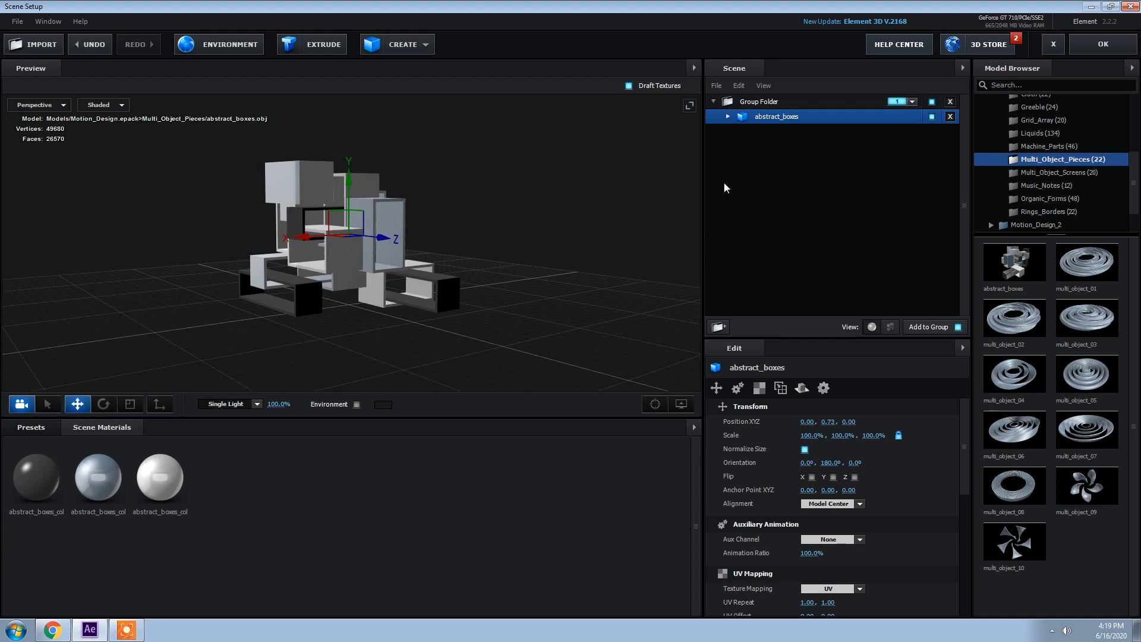
left_click(1103, 44)
Add a two-node camera with the 35mm preset to the composition
right_click(130, 487)
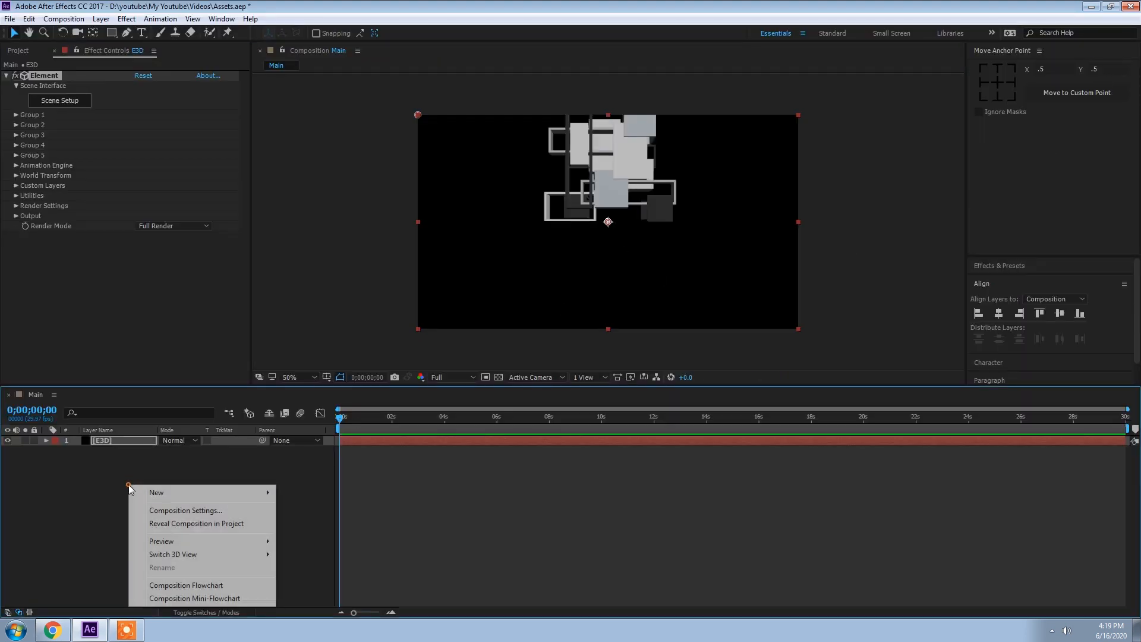
mouse_move(142, 492)
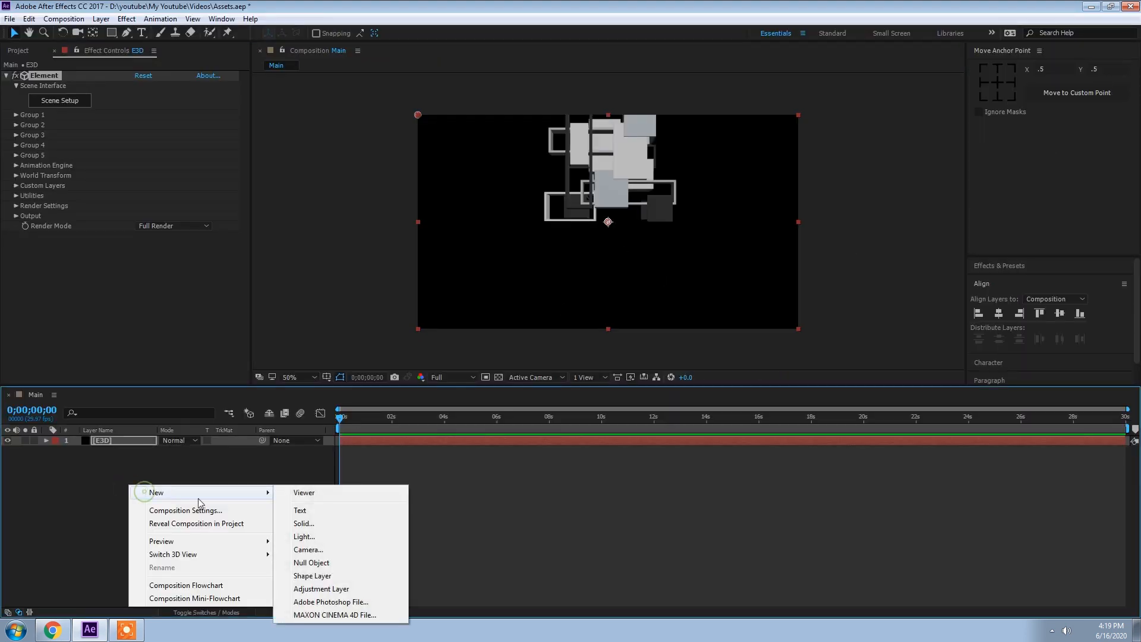
left_click(313, 550)
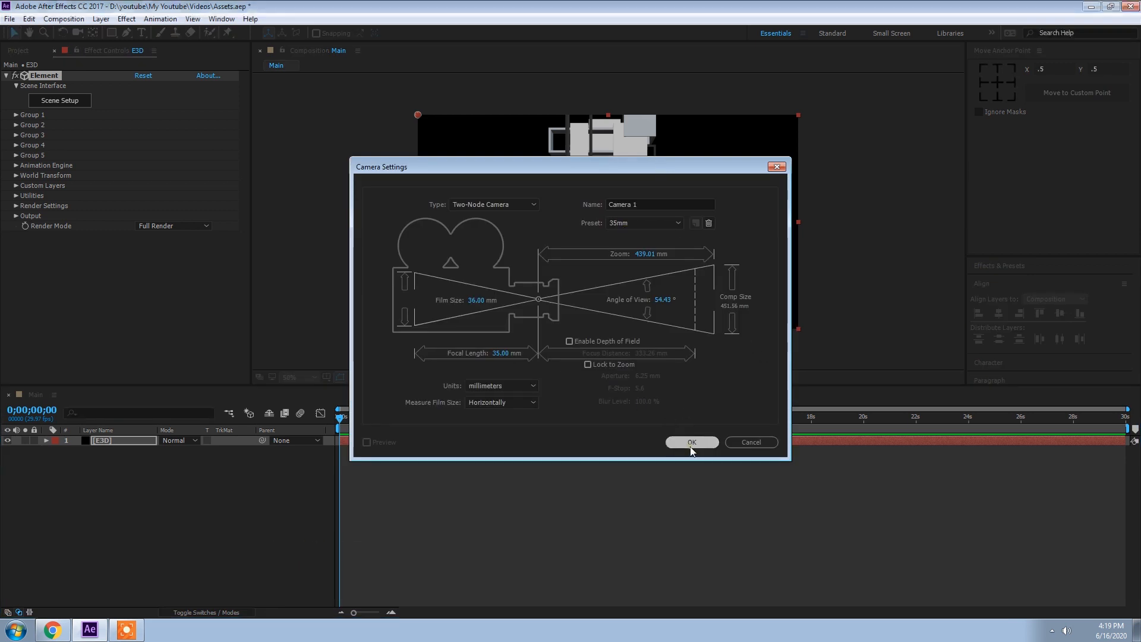
left_click(691, 442)
Orbit and reposition the camera so the whole box model sits centred in the frame at a slight angle
key("c")
mouse_move(621, 218)
left_mouse_down()
mouse_move(650, 234)
mouse_move(633, 204)
mouse_move(617, 235)
mouse_move(602, 213)
mouse_move(943, 219)
mouse_move(594, 225)
mouse_move(420, 214)
mouse_move(805, 222)
mouse_move(602, 226)
left_mouse_up()
scroll(617, 235, "up", 2)
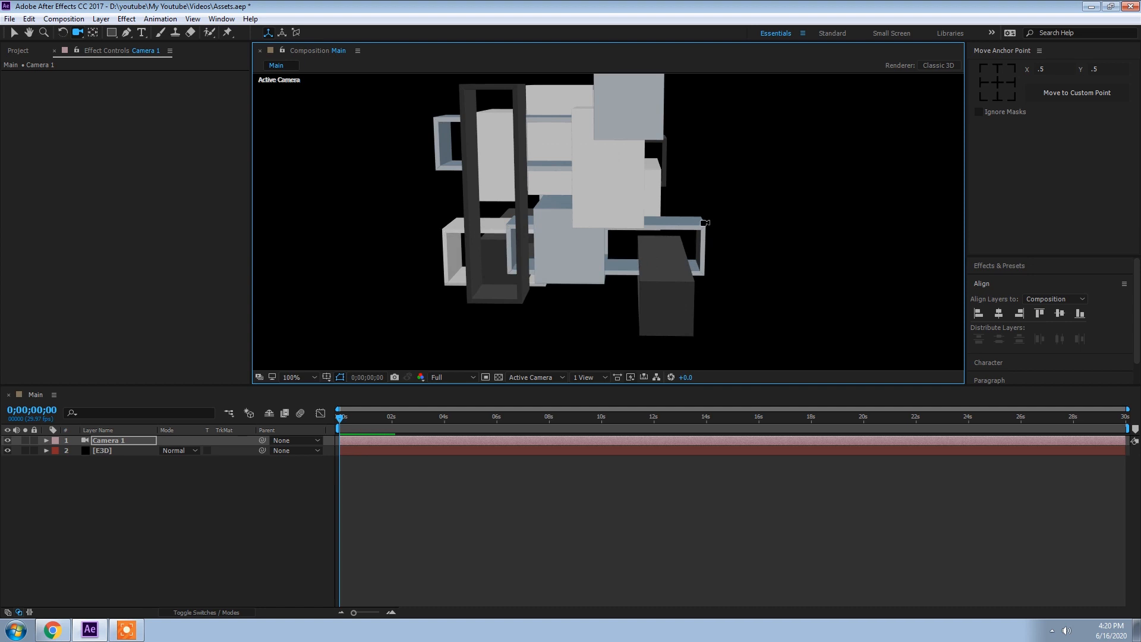
scroll(705, 223, "down", 3)
left_click_drag(686, 230, 642, 208)
scroll(583, 233, "up", 2)
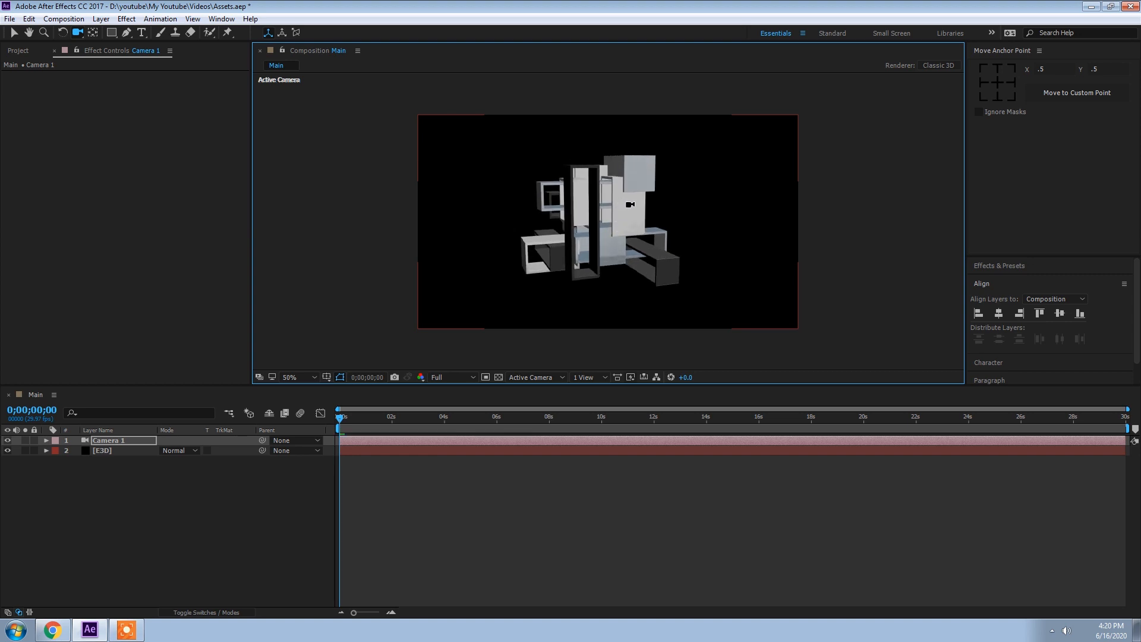
Create a solid named BG and place it beneath the E3D layer
right_click(119, 497)
mouse_move(178, 502)
left_click(291, 534)
type("BG")
key("Return")
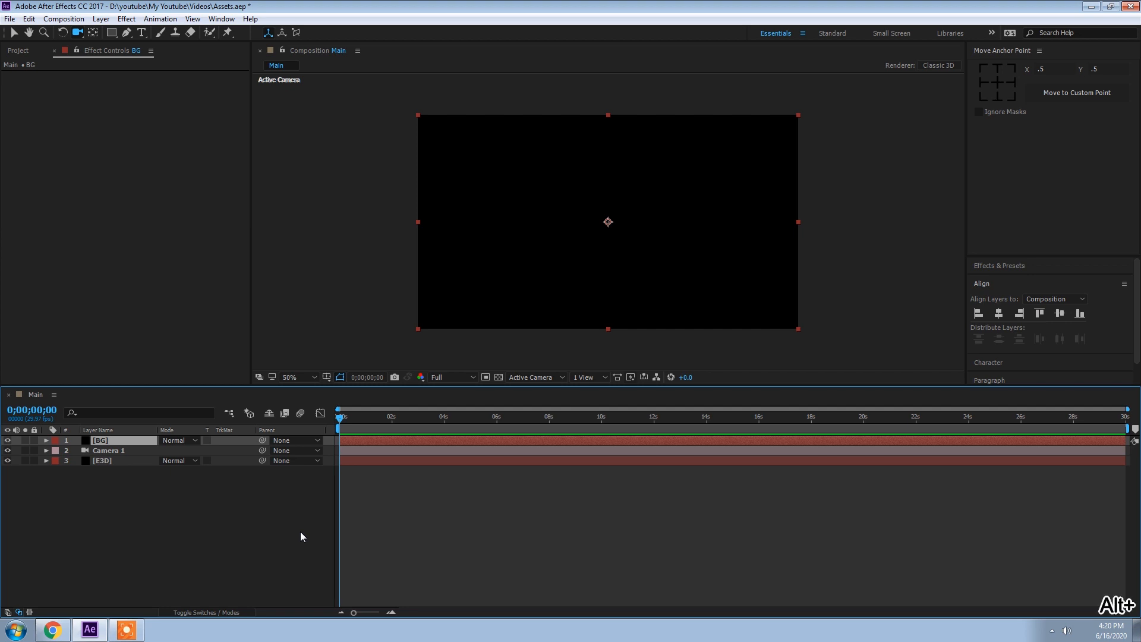
left_click_drag(109, 444, 114, 480)
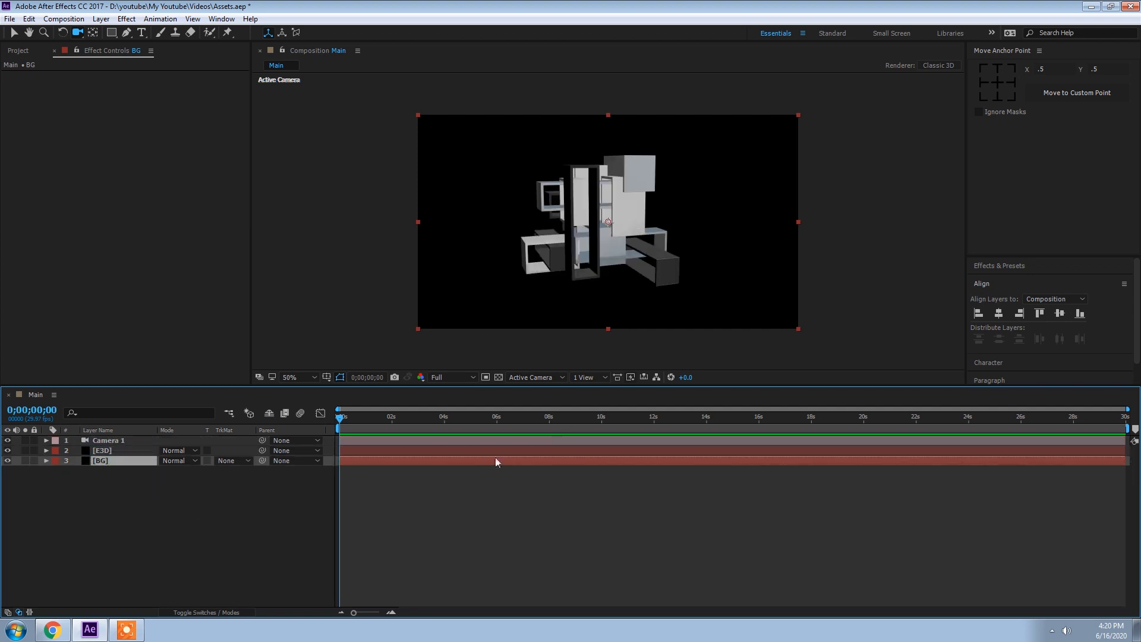
Apply Gradient Ramp to the BG layer and set its shape to Radial Ramp
key("ctrl+space")
type("r")
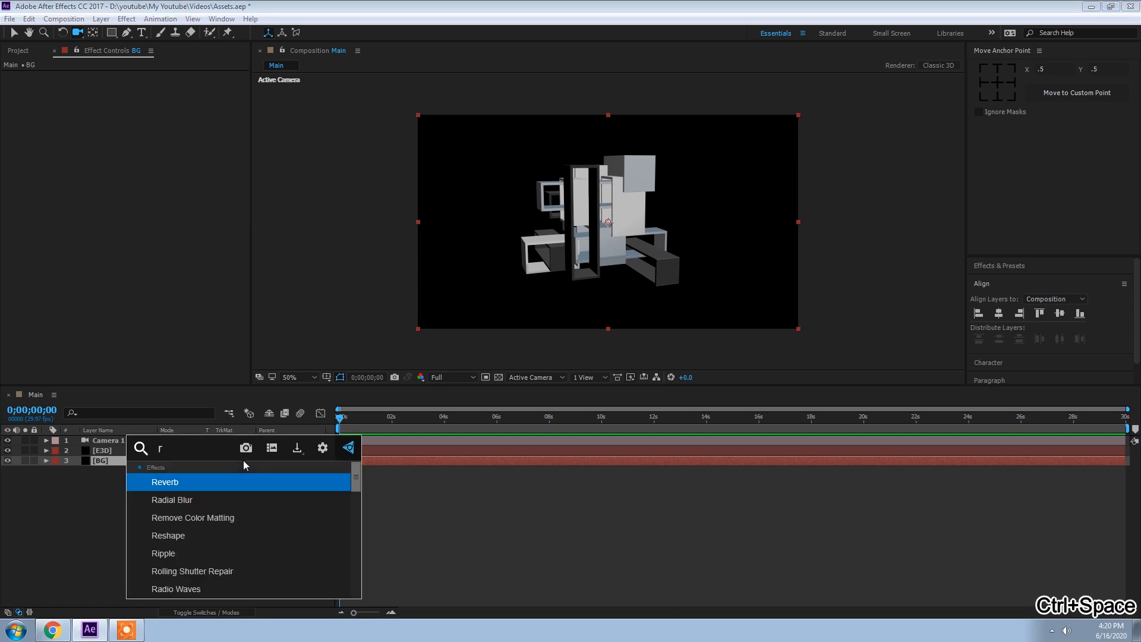
type("amp")
key("Return")
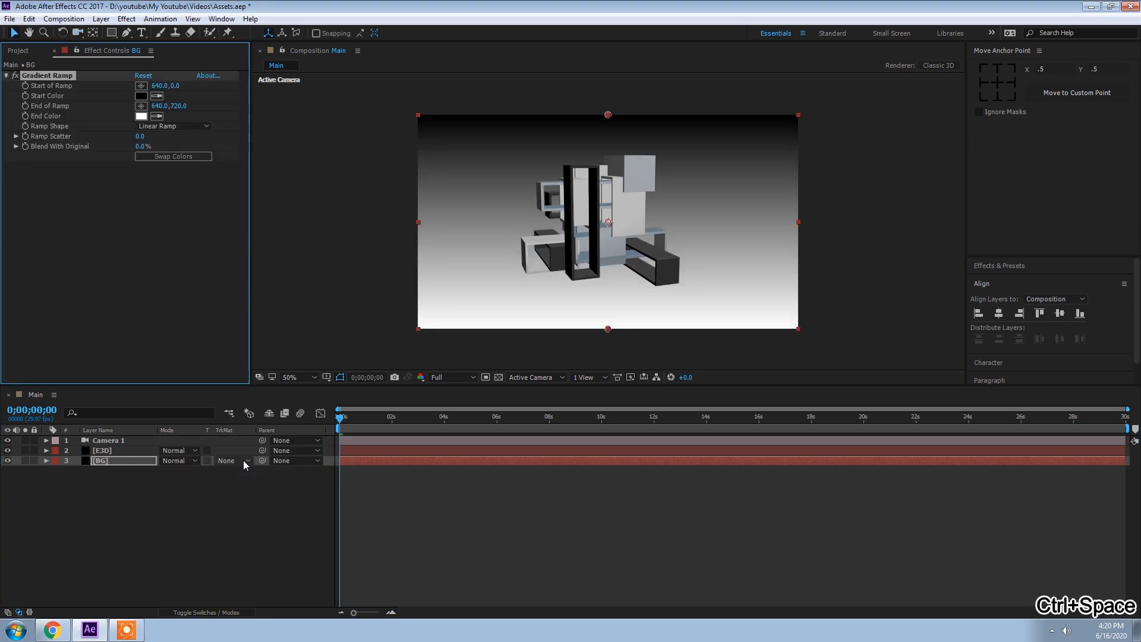
left_click(173, 126)
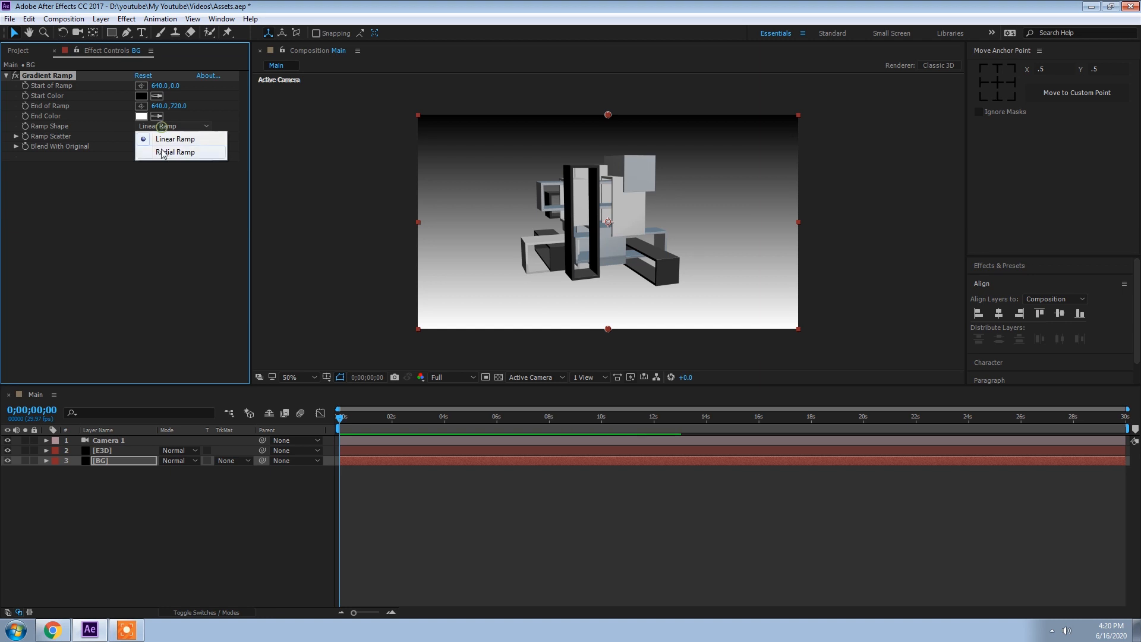
left_click(159, 150)
Set the ramp's start colour to bright blue and its end colour to very dark blue 000D14
left_click(141, 96)
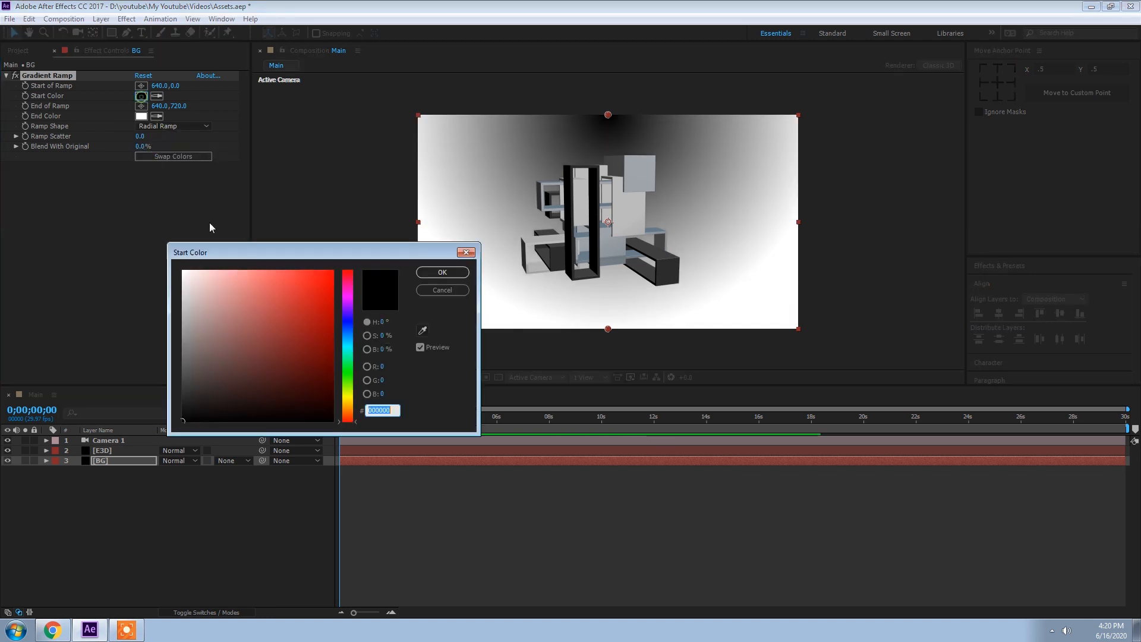
left_click(348, 335)
left_click(333, 271)
left_click(441, 273)
left_click(141, 116)
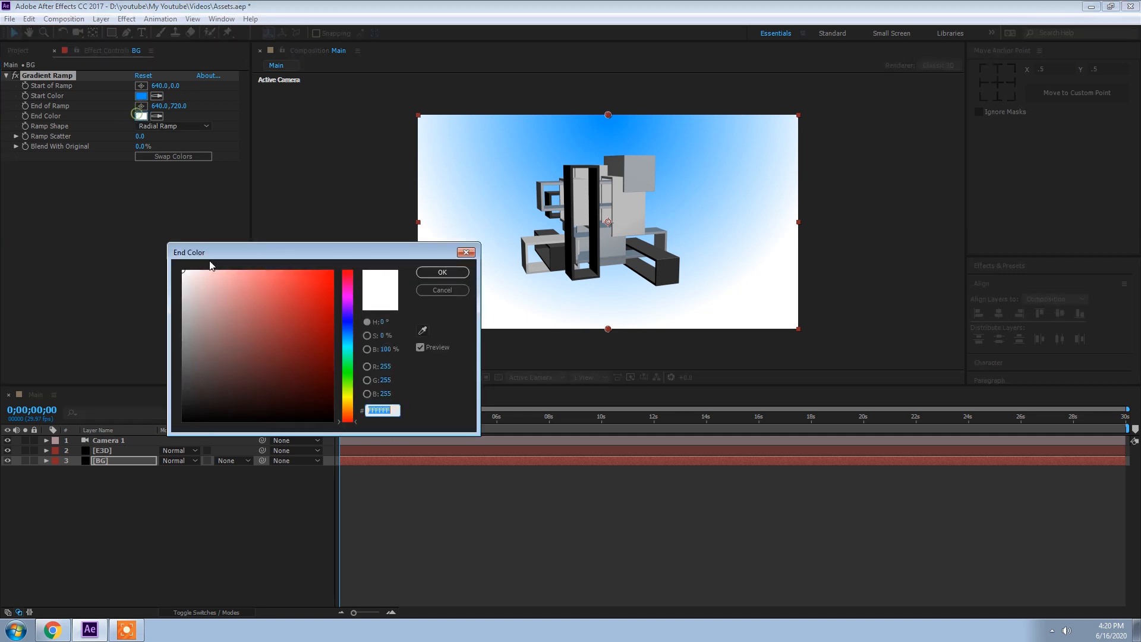
left_click(347, 337)
left_click(333, 410)
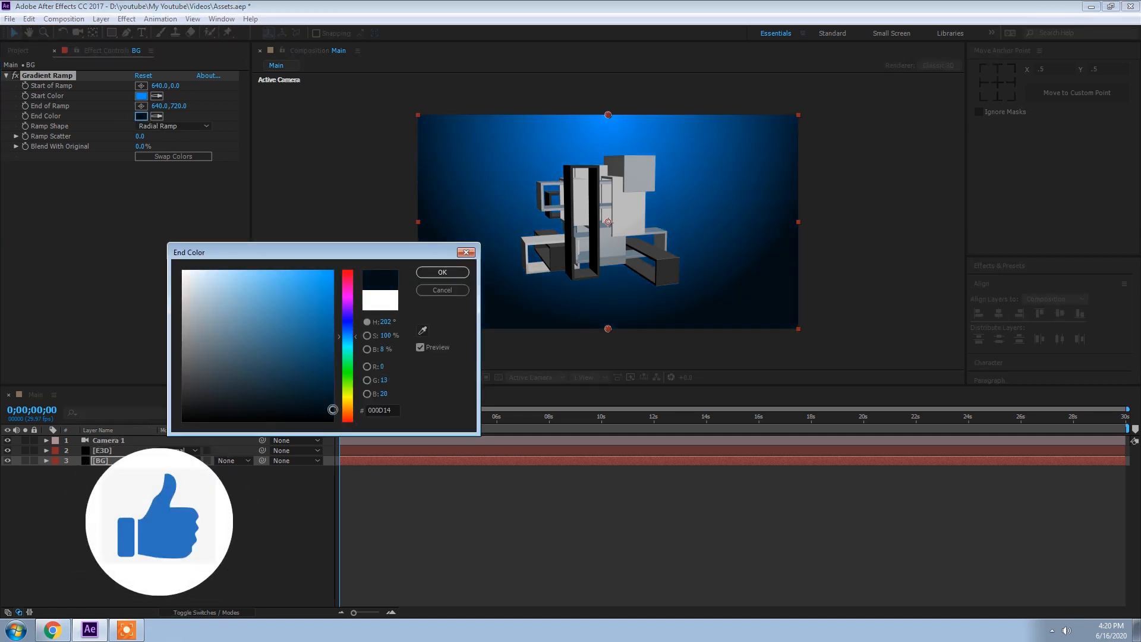
left_click(443, 273)
Move the ramp's end point well below the frame to about 592, 1512 and darken the start colour to 022037
left_click_drag(607, 327, 593, 572)
left_click(141, 95)
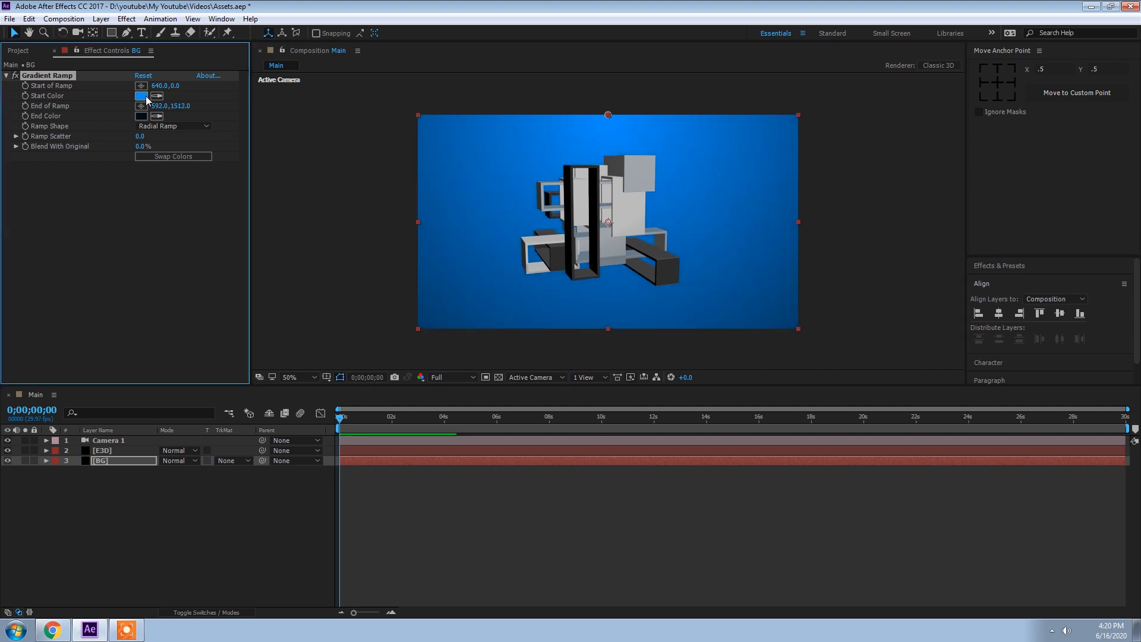
left_click_drag(321, 286, 328, 385)
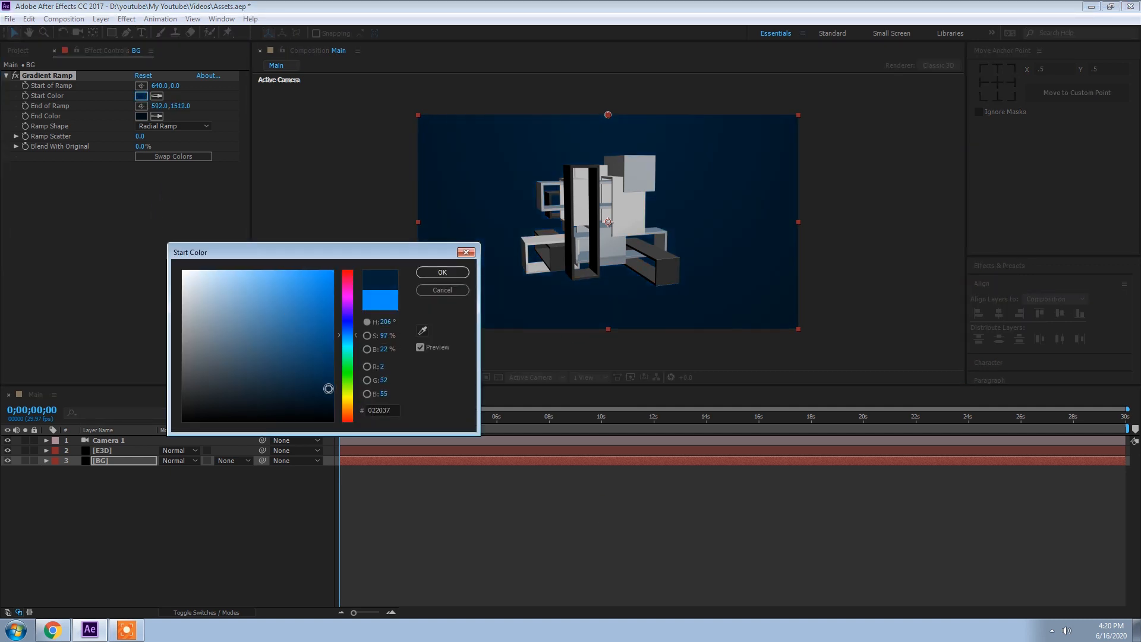
left_click(441, 273)
Bring the ramp's end point closer to the frame, to about 696, 1136
scroll(539, 185, "down", 4)
scroll(612, 267, "up", 4)
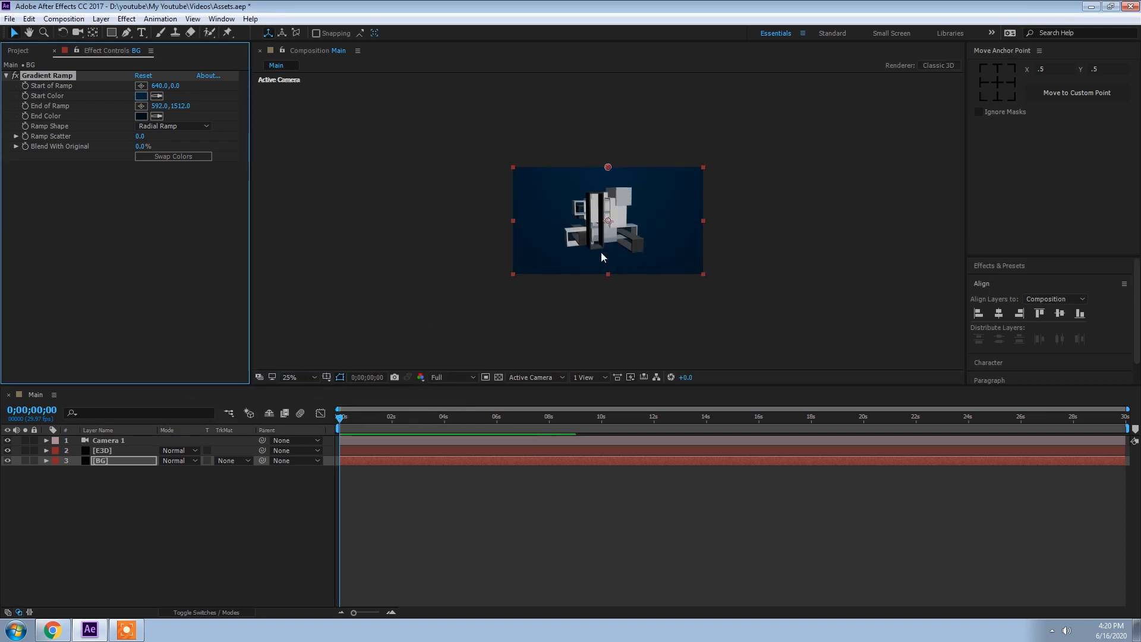
scroll(602, 258, "down", 1)
left_click_drag(604, 307, 605, 280)
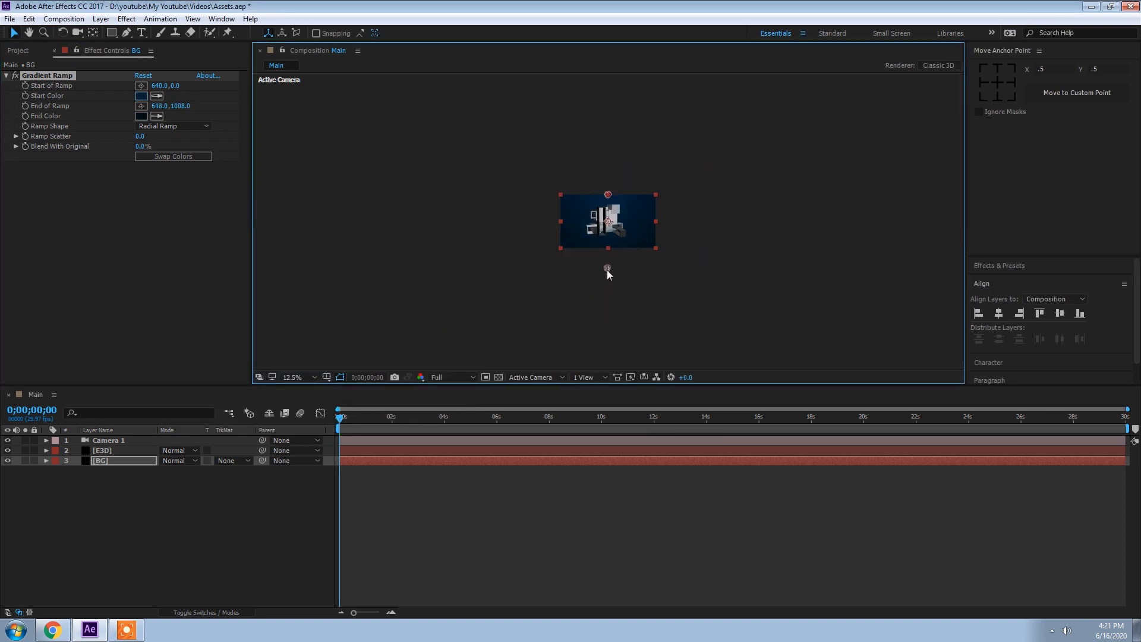
scroll(612, 283, "up", 3)
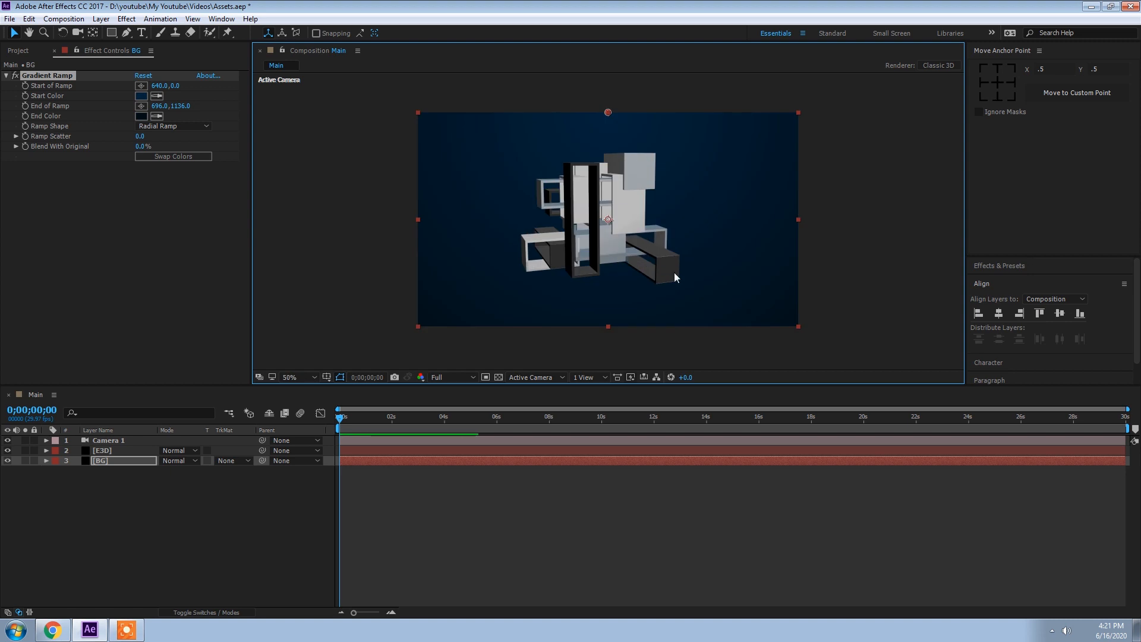
Orbit the camera slightly to refine the viewing angle on the box model
key("c")
left_click_drag(643, 245, 644, 243)
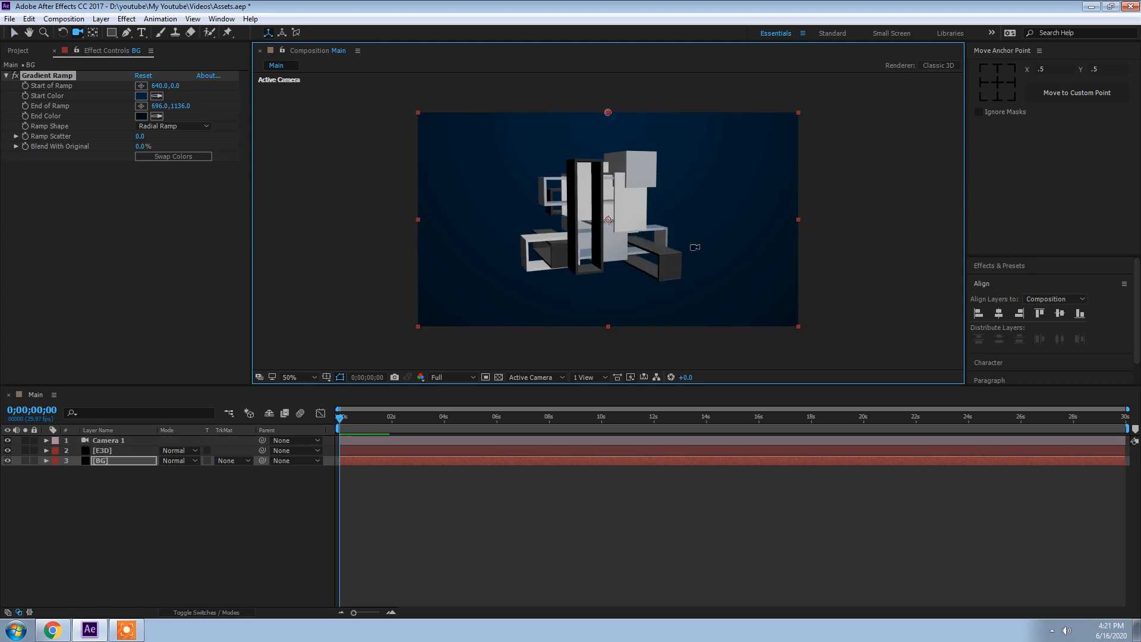
key("v")
In the E3D layer's scene setup, add a plane beneath the abstract boxes and scale it uniformly to 760.9%
left_click(101, 470)
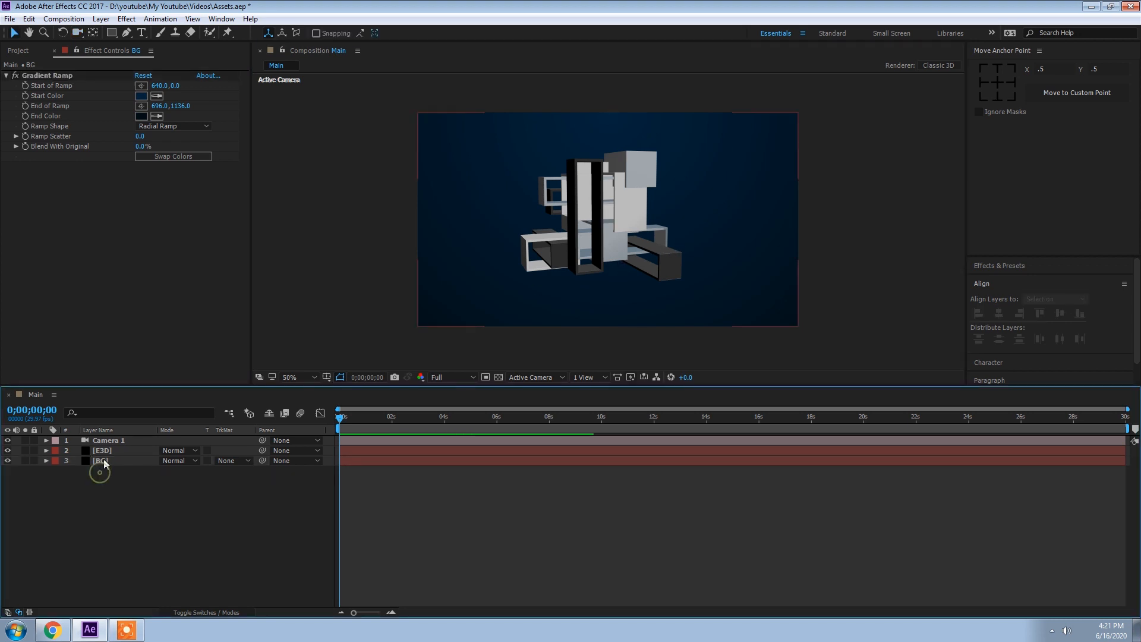
left_click(107, 451)
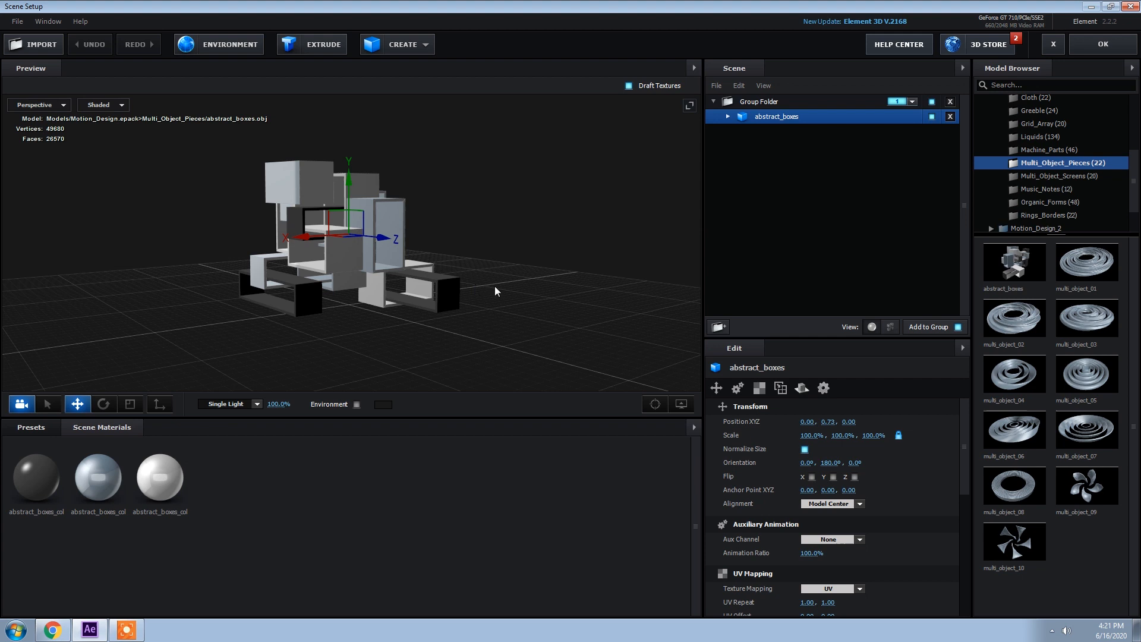
left_click_drag(494, 288, 477, 286)
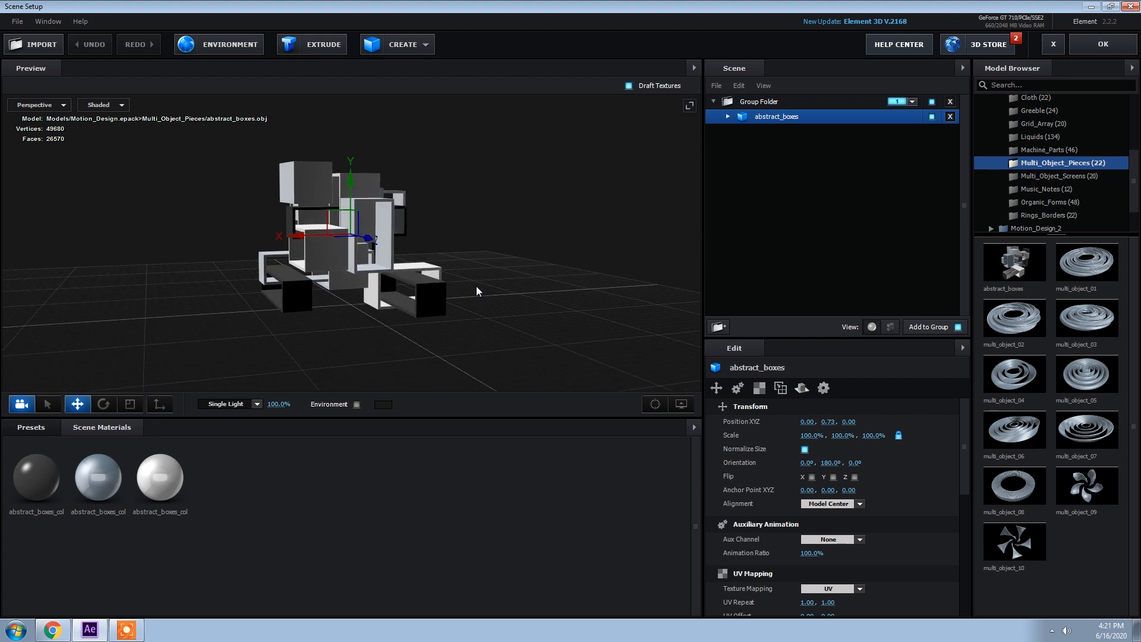
left_click(393, 44)
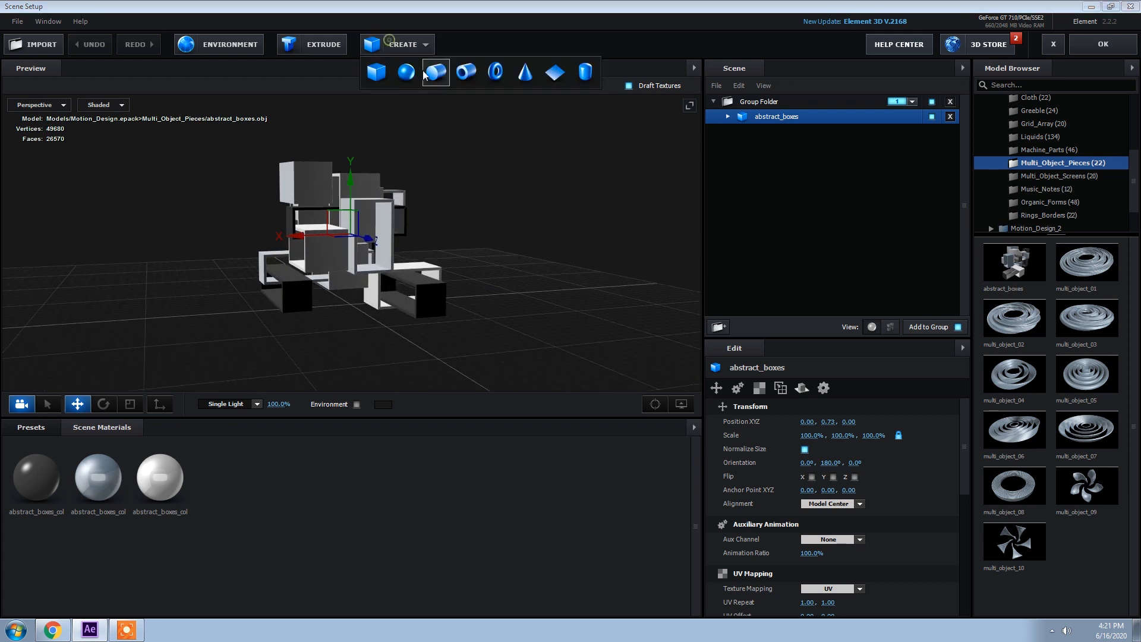
left_click(554, 82)
scroll(466, 248, "down", 2)
key("r")
left_click_drag(351, 295, 580, 278)
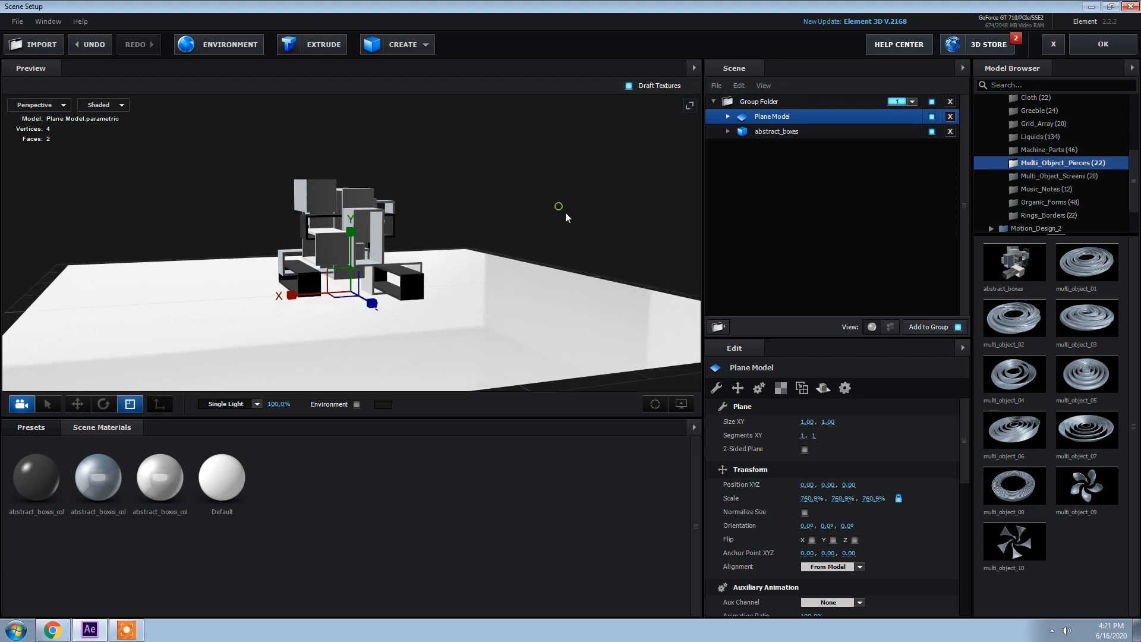
scroll(565, 215, "up", 2)
key("w")
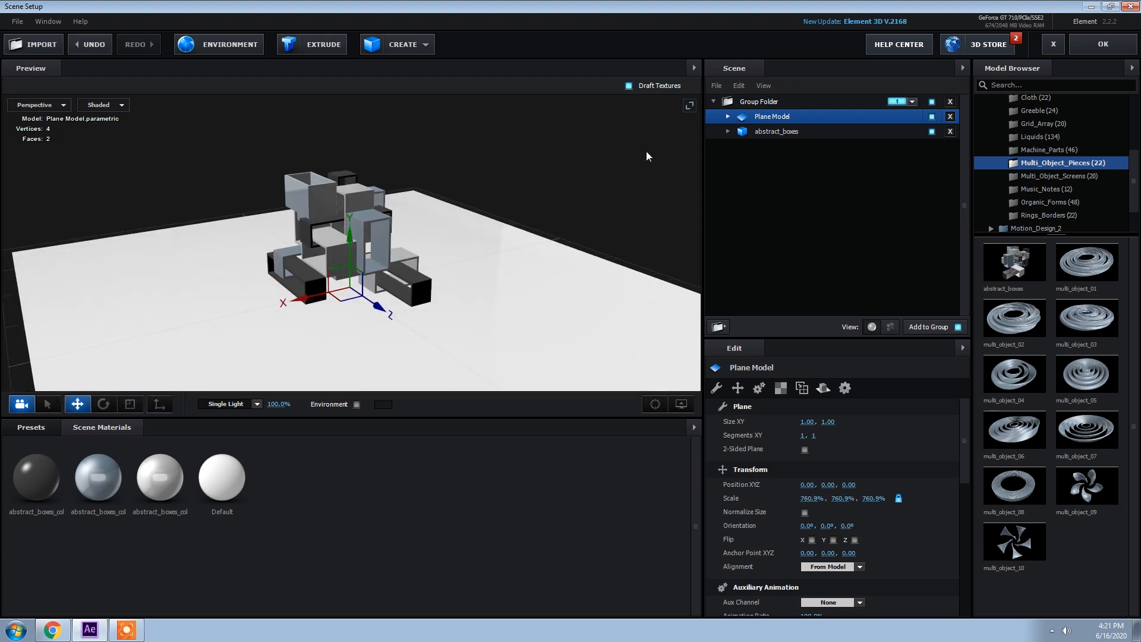
Replace the plane's Default material with clean_metal_rough from the Pro_Shaders_2 Metal presets
left_click(728, 117)
left_click(790, 131)
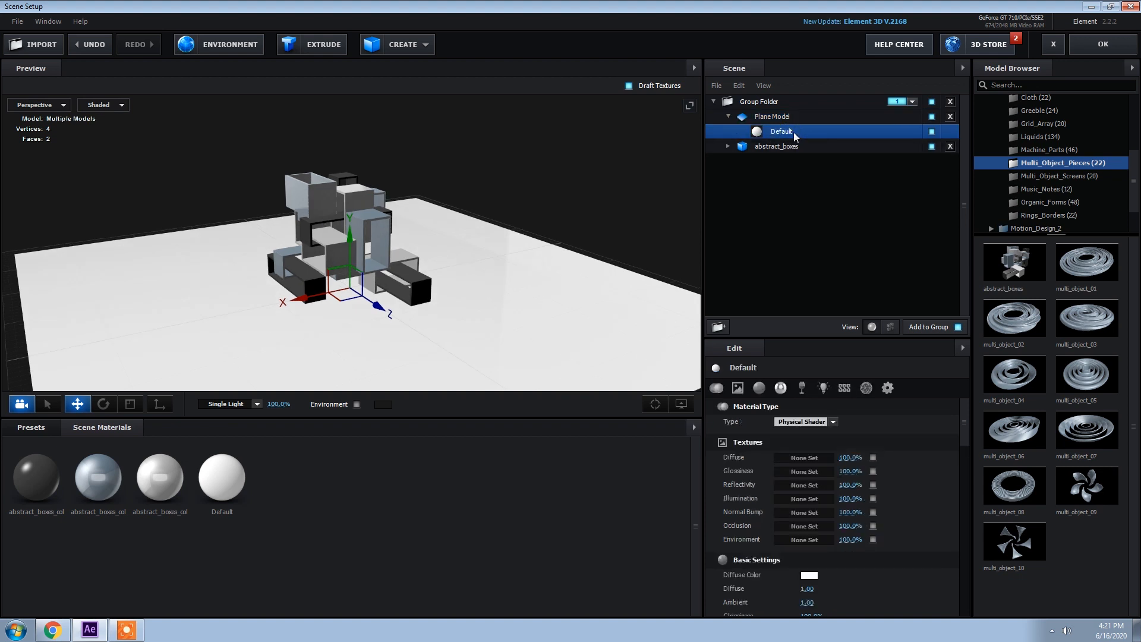
left_click(31, 426)
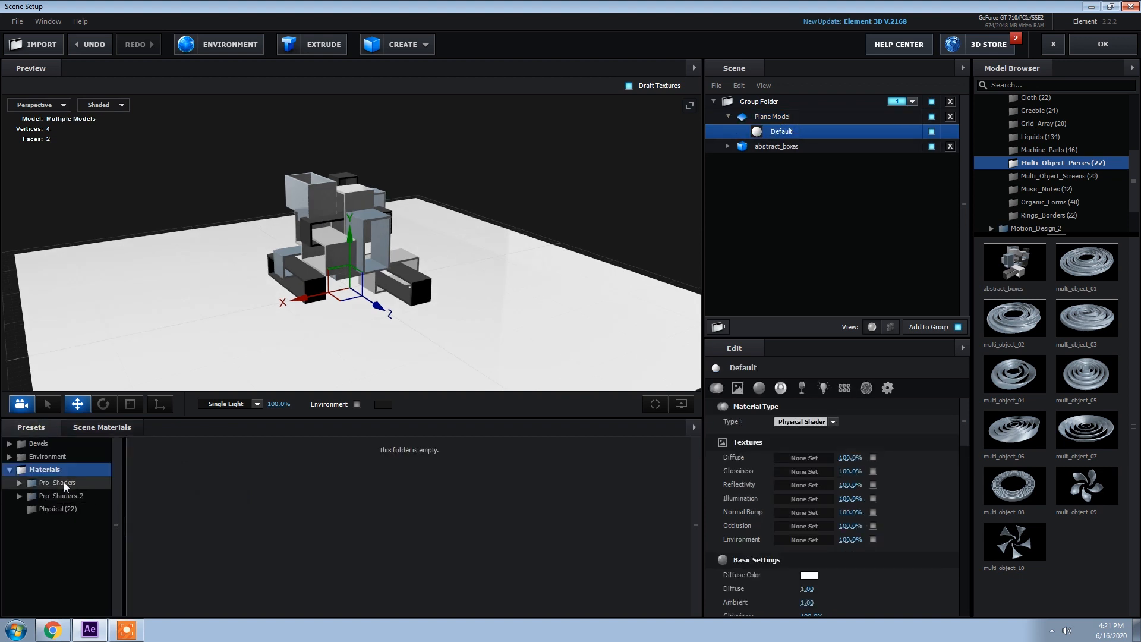
left_click(47, 497)
left_click(60, 561)
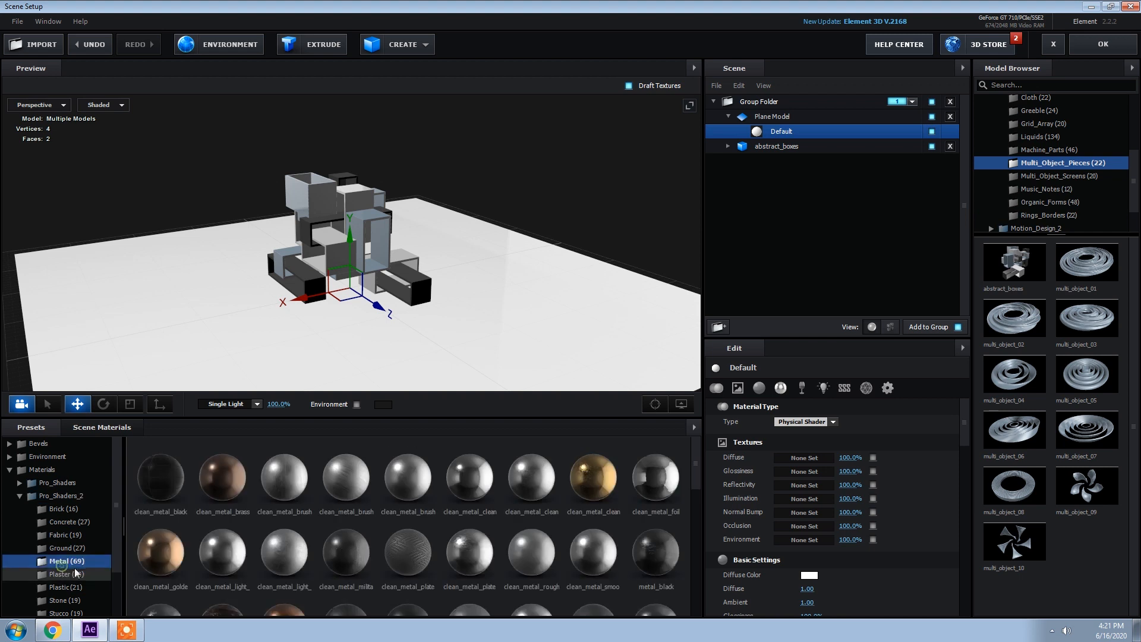
scroll(364, 526, "down", 1)
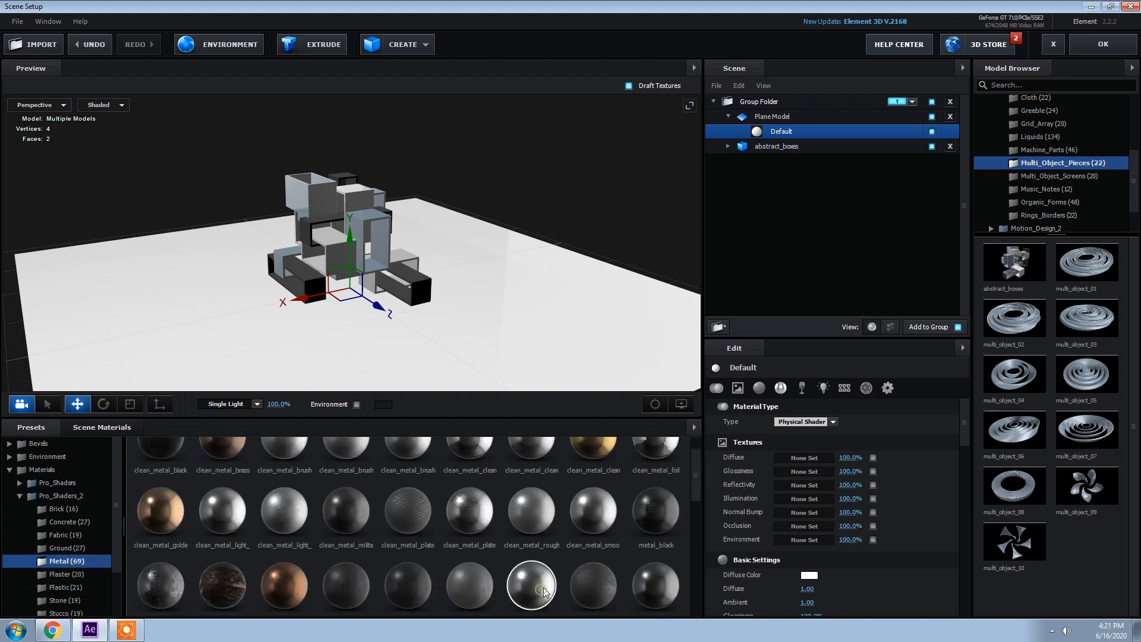
left_click(532, 511)
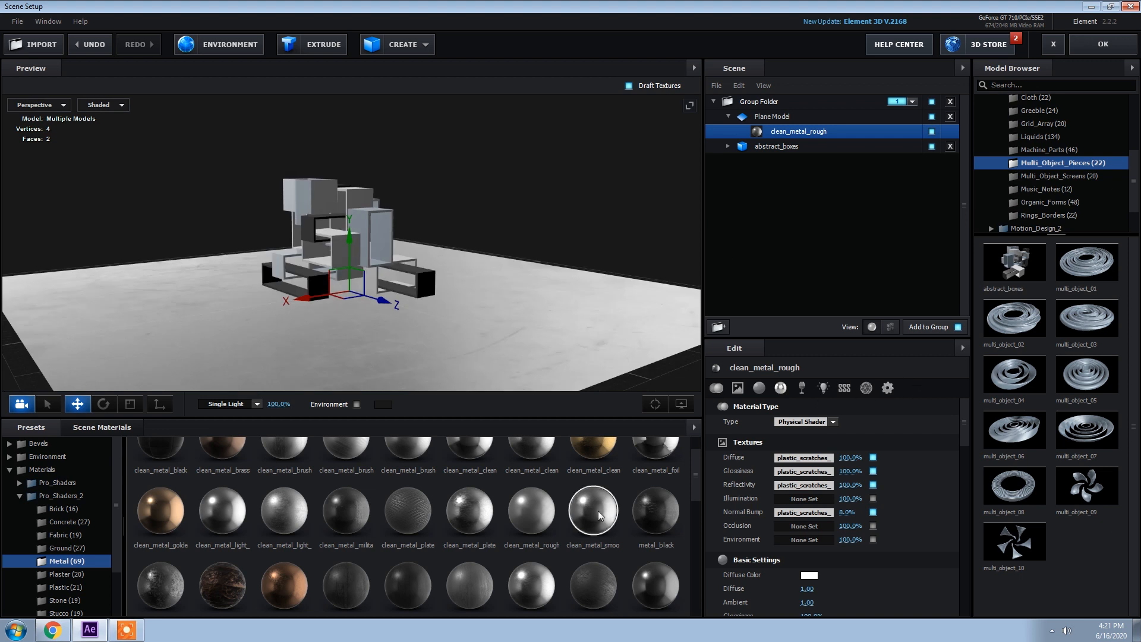
Set the plane model's reflect mode to Mirror Surface
left_click(771, 117)
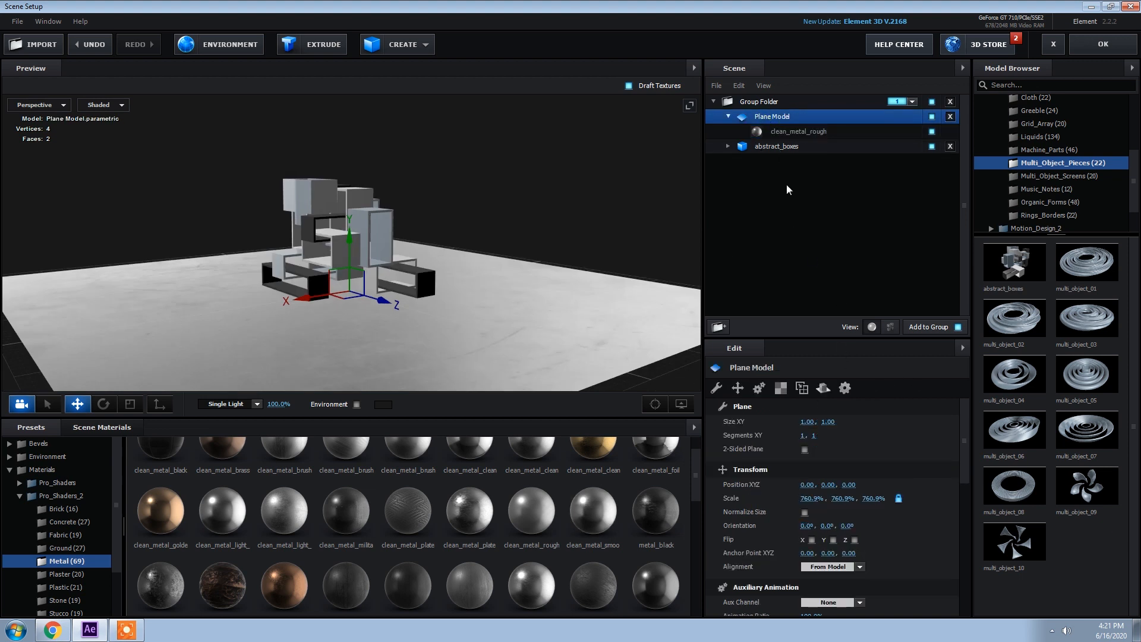
left_click(823, 388)
left_click(834, 422)
left_click(835, 453)
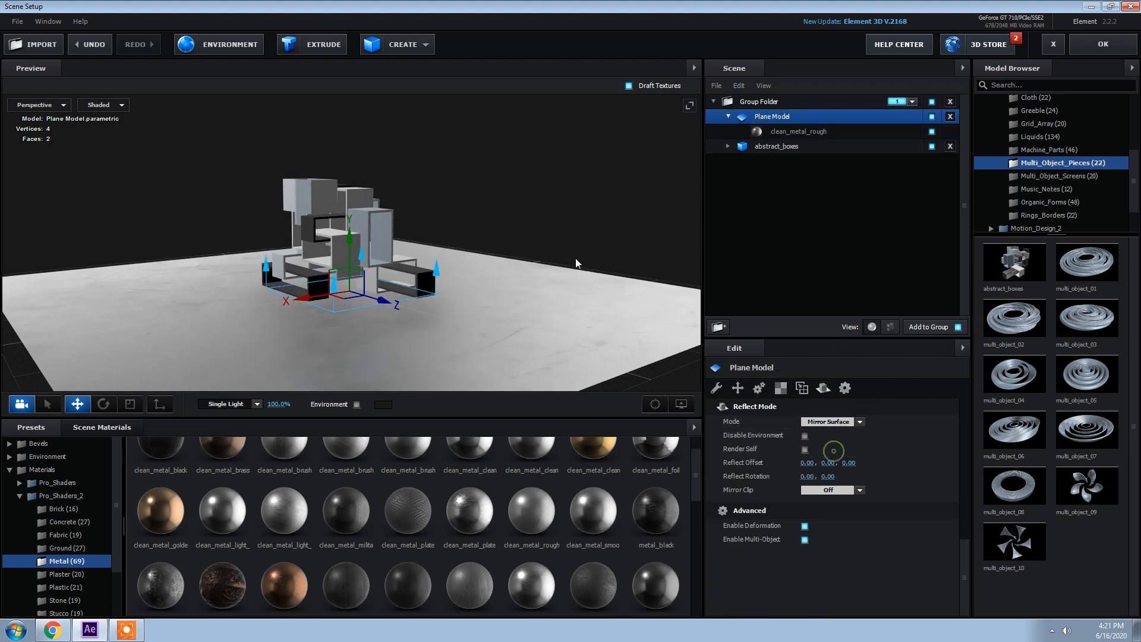
Lower the glossiness texture amount of the plane's clean_metal_rough material to 43% and accept the scene
left_click(798, 132)
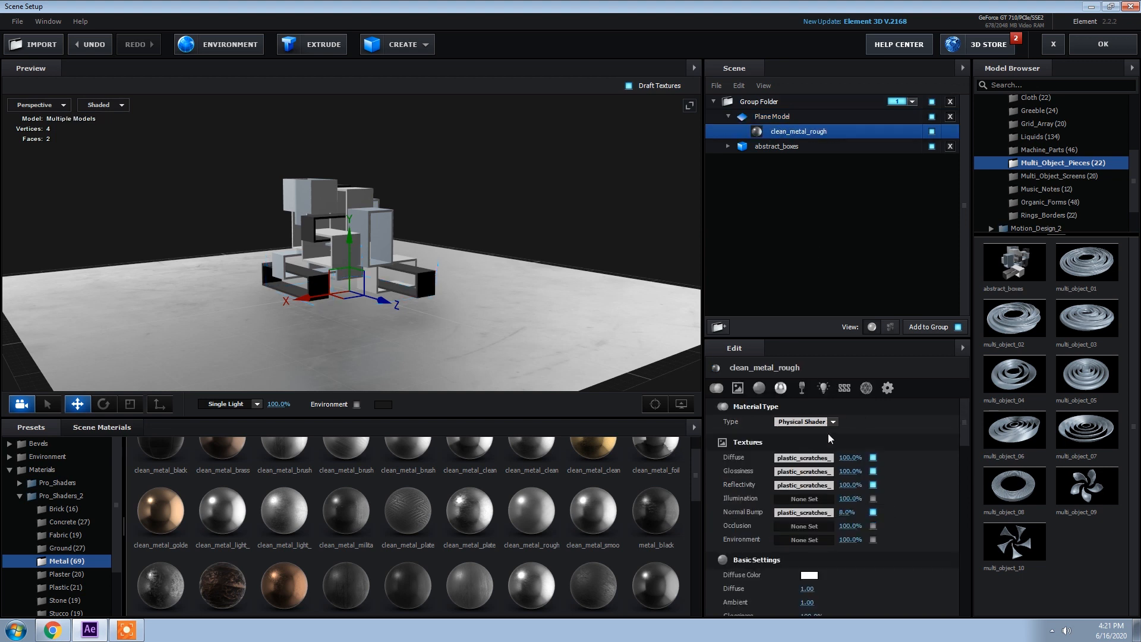
left_click_drag(838, 471, 807, 469)
left_click(1097, 52)
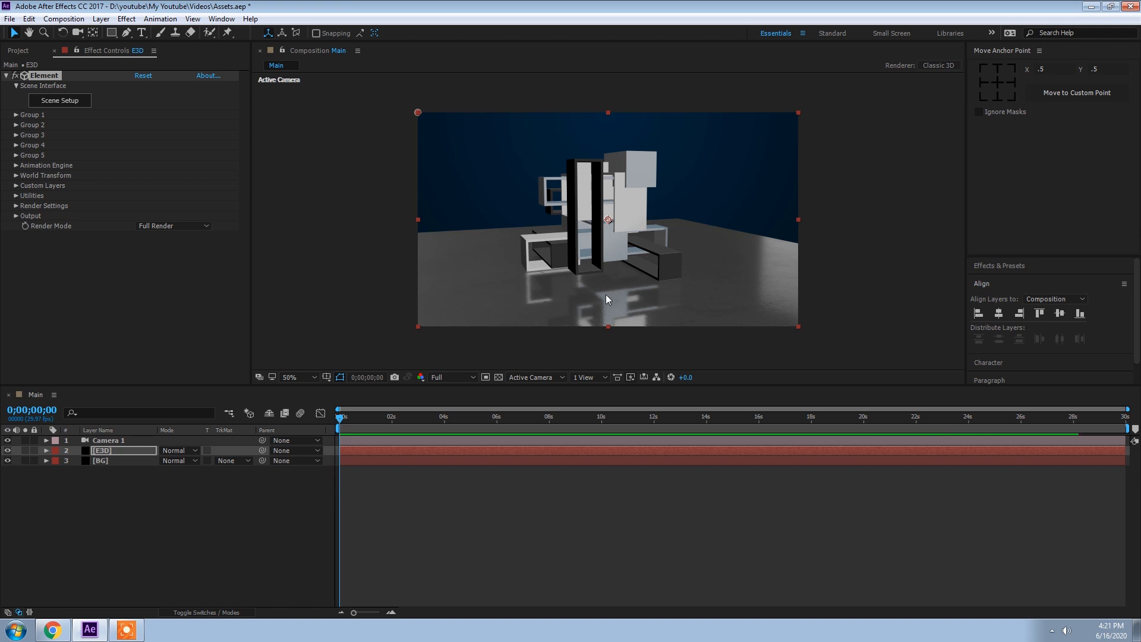
Reopen the scene setup, enable Matte Shadow and Matte Reflection for the clean_metal_rough material, and accept the scene
left_click(117, 455)
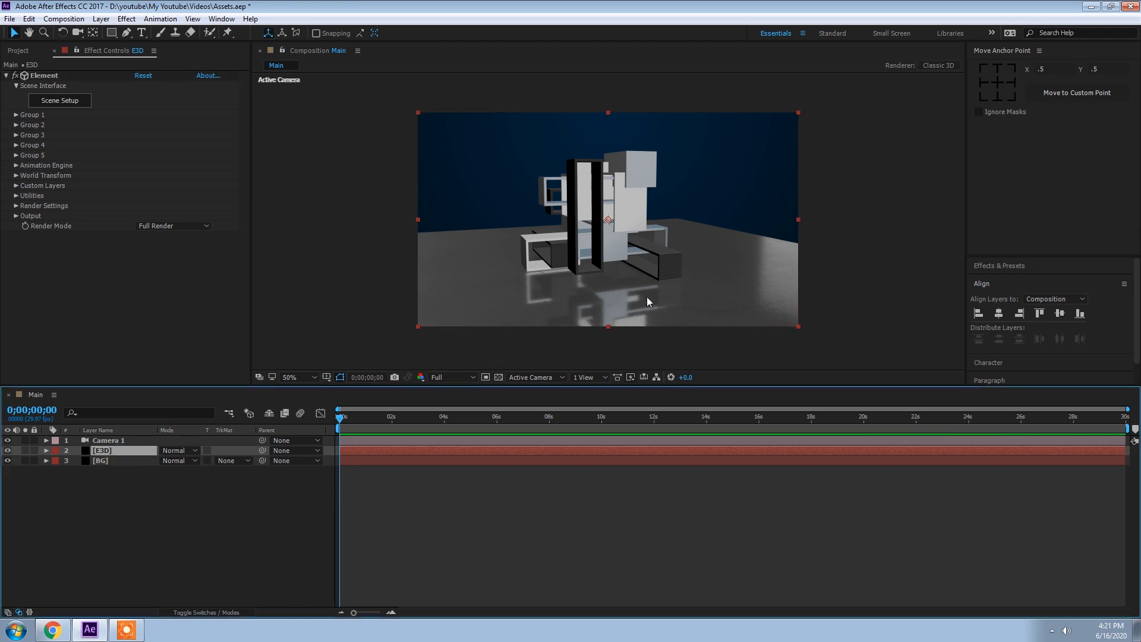
left_click(72, 100)
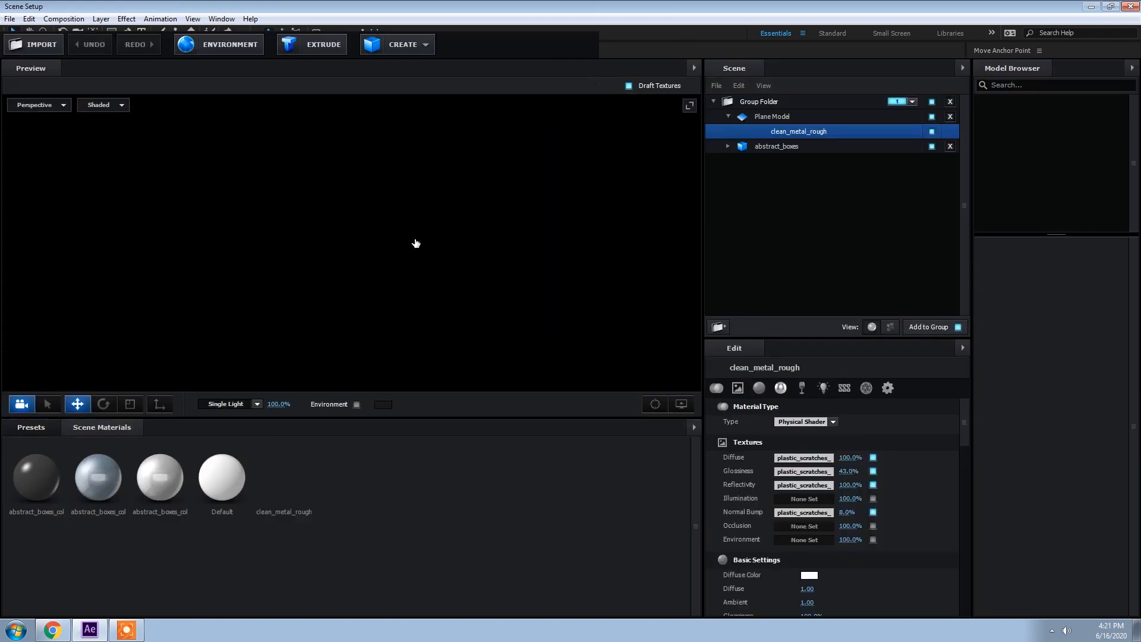
scroll(832, 506, "down", 15)
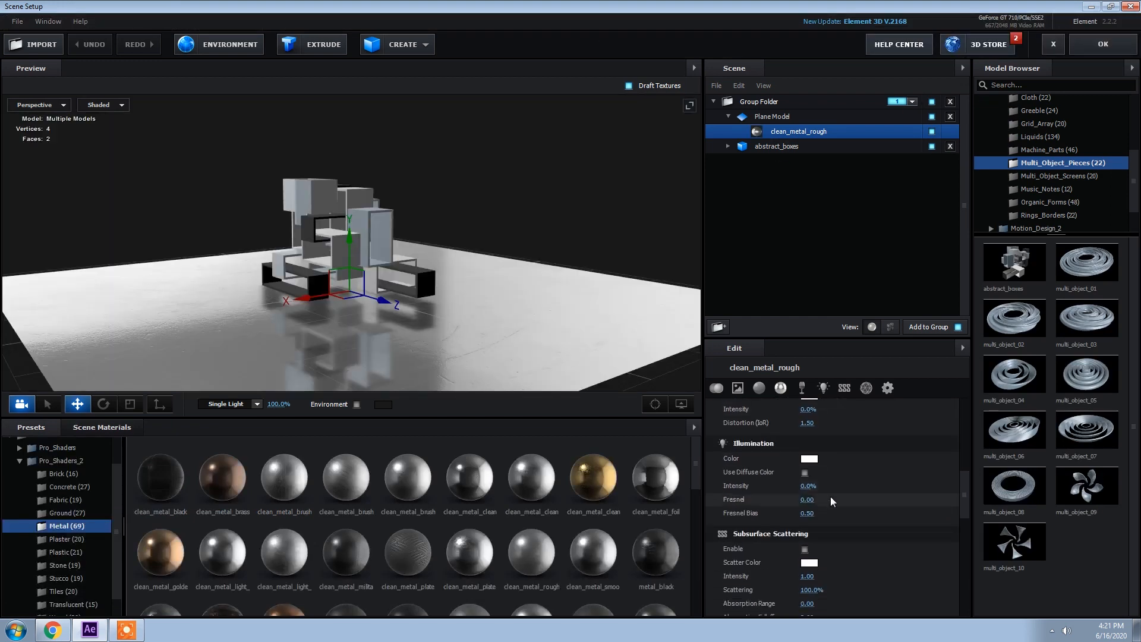
scroll(831, 506, "down", 10)
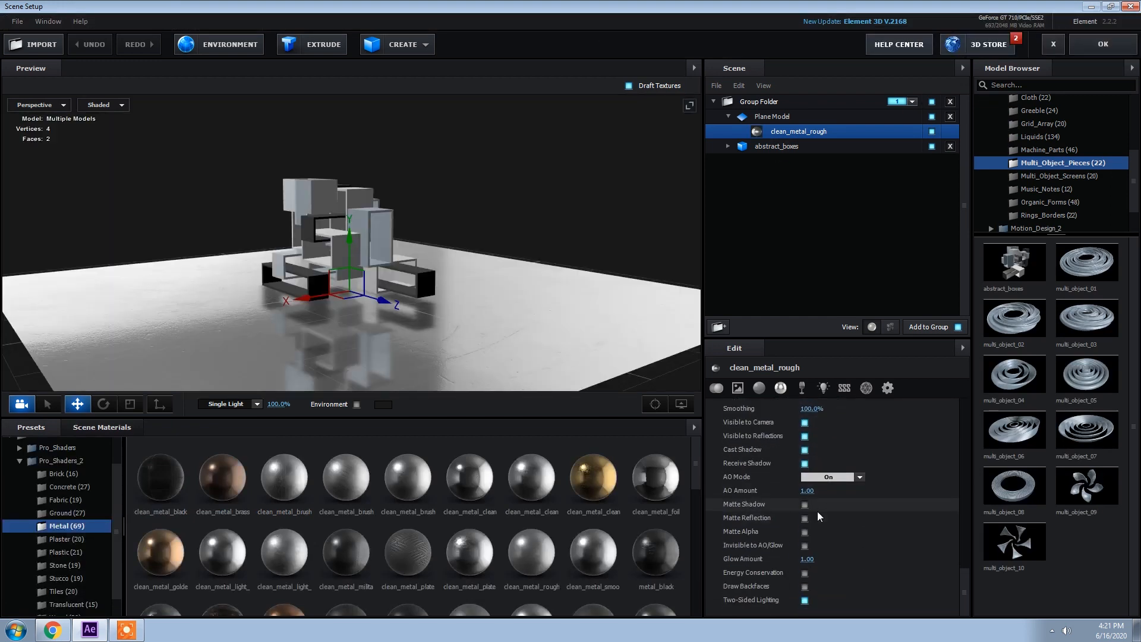
left_click(805, 505)
left_click(806, 518)
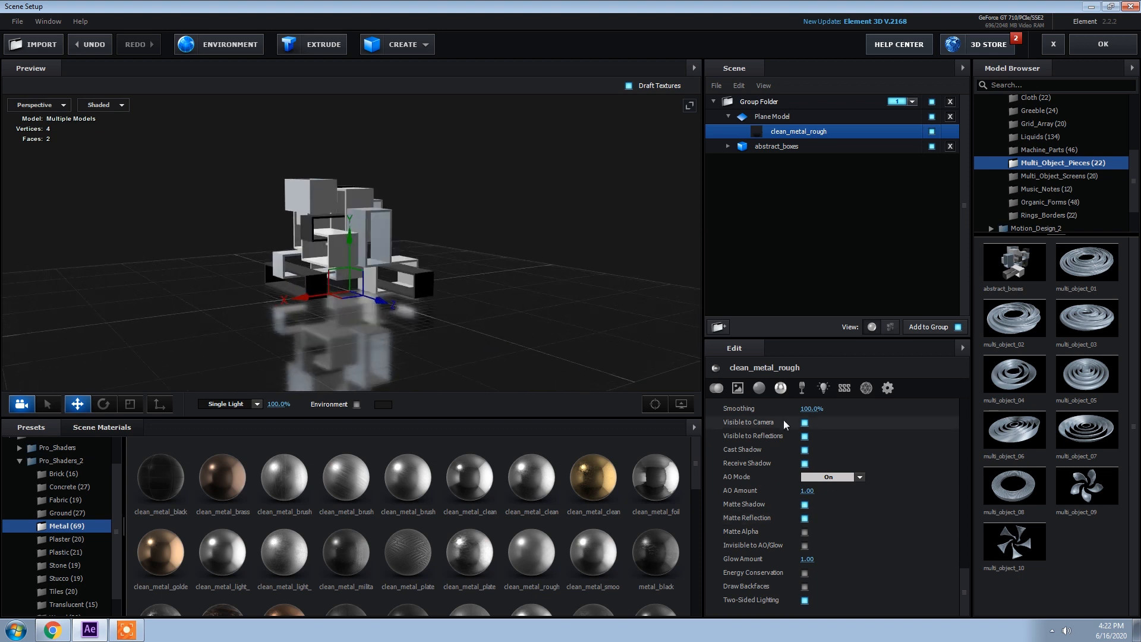
left_click(1104, 44)
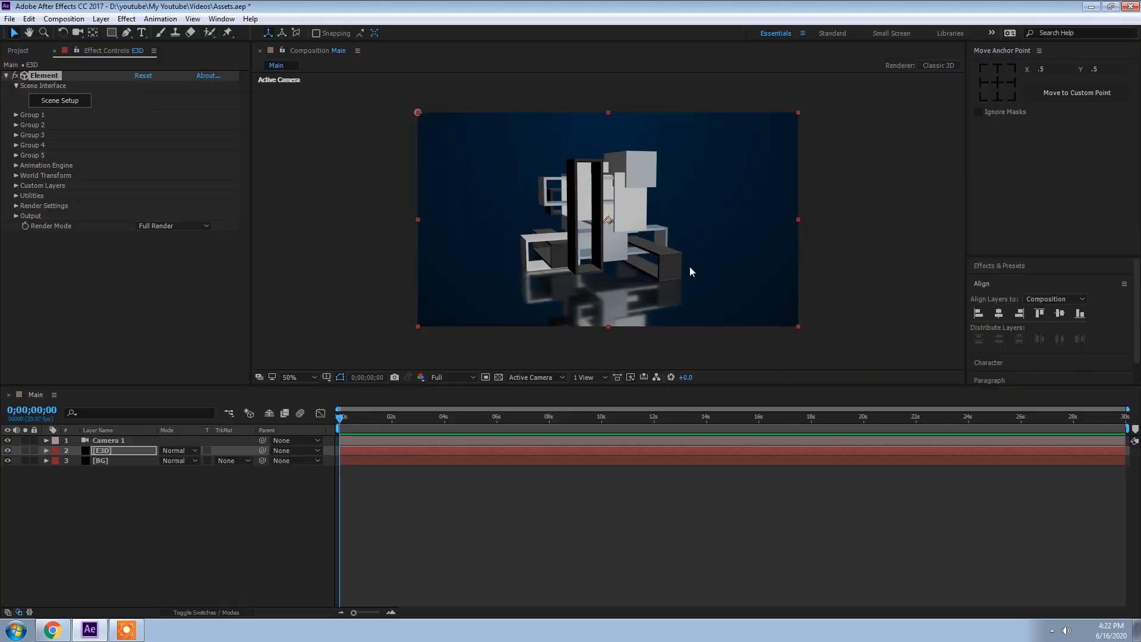
Orbit the composition camera slightly around the boxes and their floor reflection
key("c")
left_click_drag(632, 277, 630, 275)
left_click_drag(630, 277, 634, 277)
Set the plane material's texture amounts to 70% diffuse, 36% glossiness and 34% normal bump, and accept the scene
left_click(67, 101)
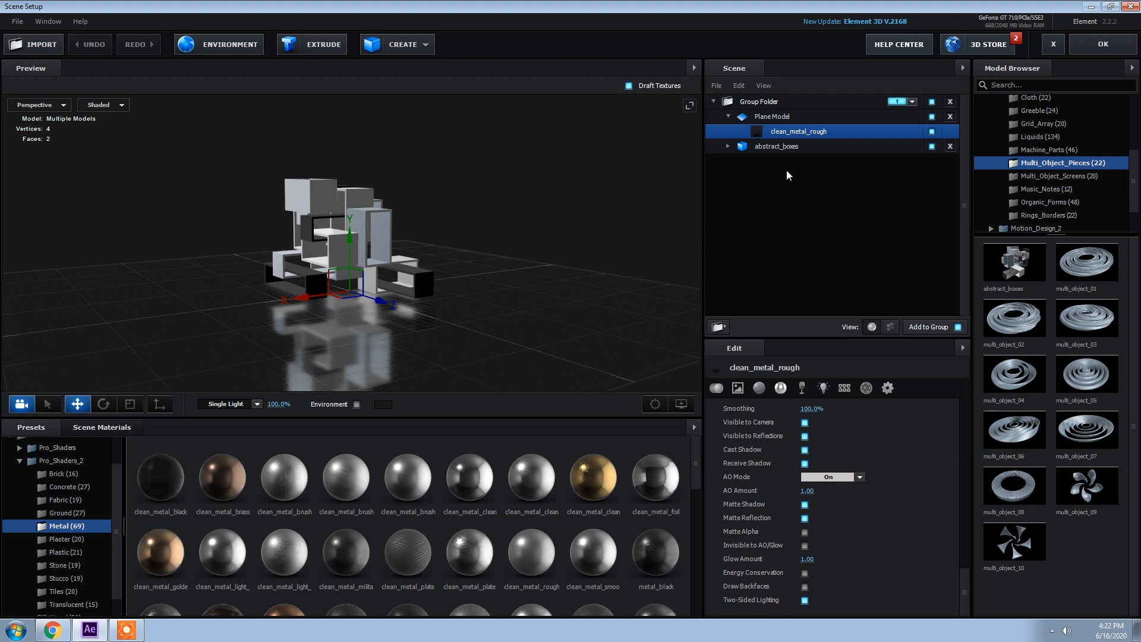
scroll(835, 491, "up", 15)
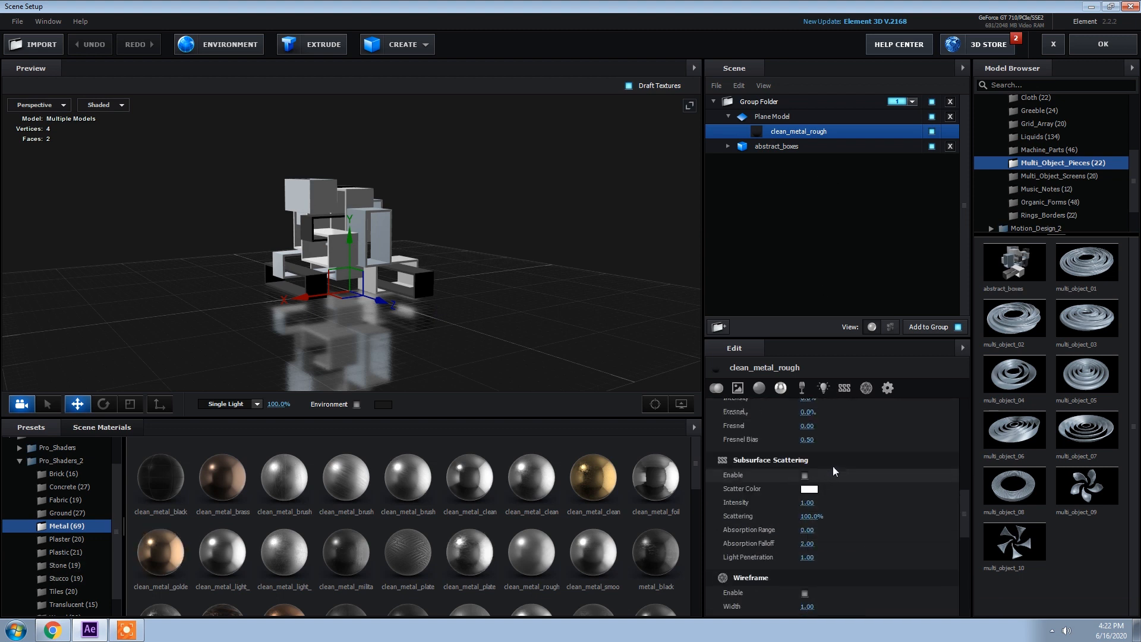
left_click_drag(849, 465, 844, 470)
left_click_drag(847, 512, 855, 512)
left_click_drag(847, 459, 828, 459)
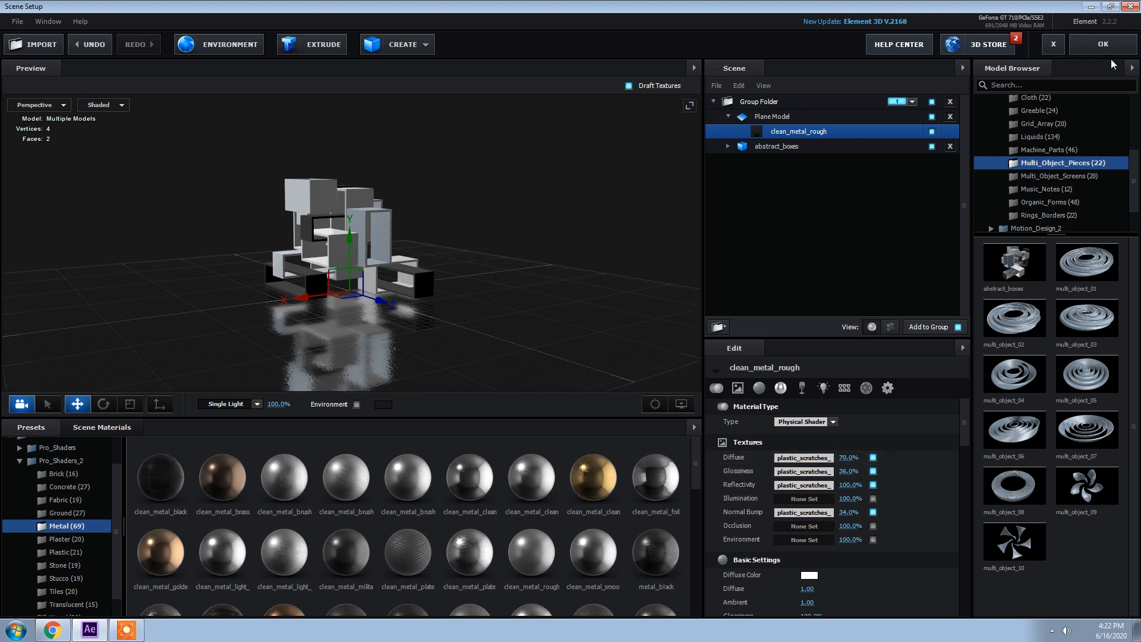
left_click(1103, 45)
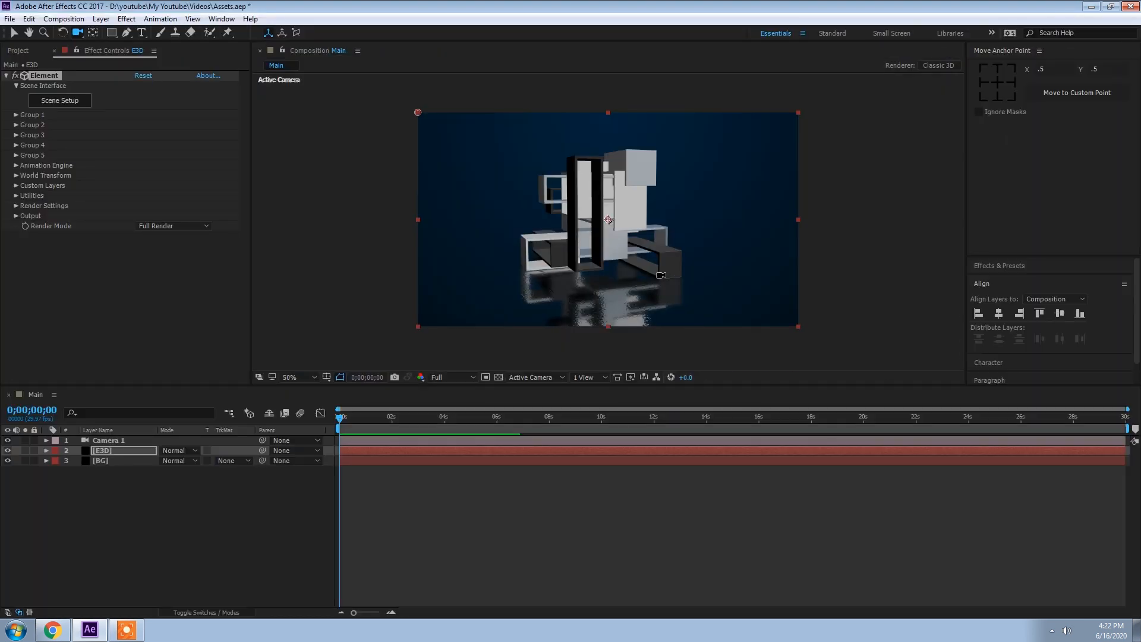
left_click_drag(648, 245, 646, 249)
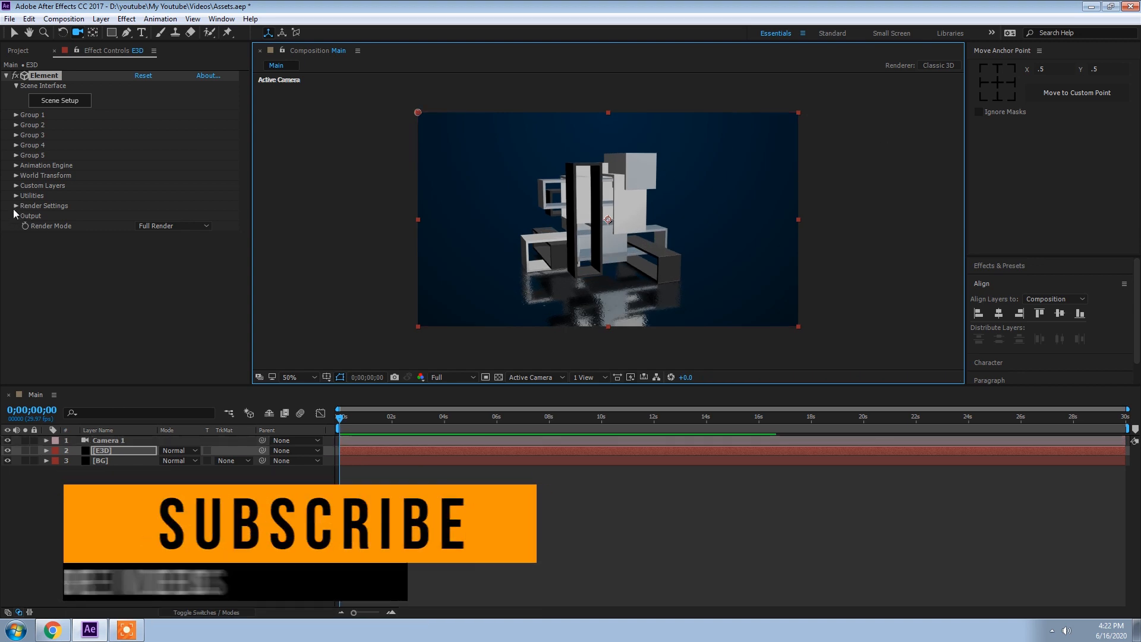
Enable ambient occlusion in the Element render settings of the E3D layer
right_click(132, 489)
left_click(109, 442)
left_click(100, 451)
left_click(17, 206)
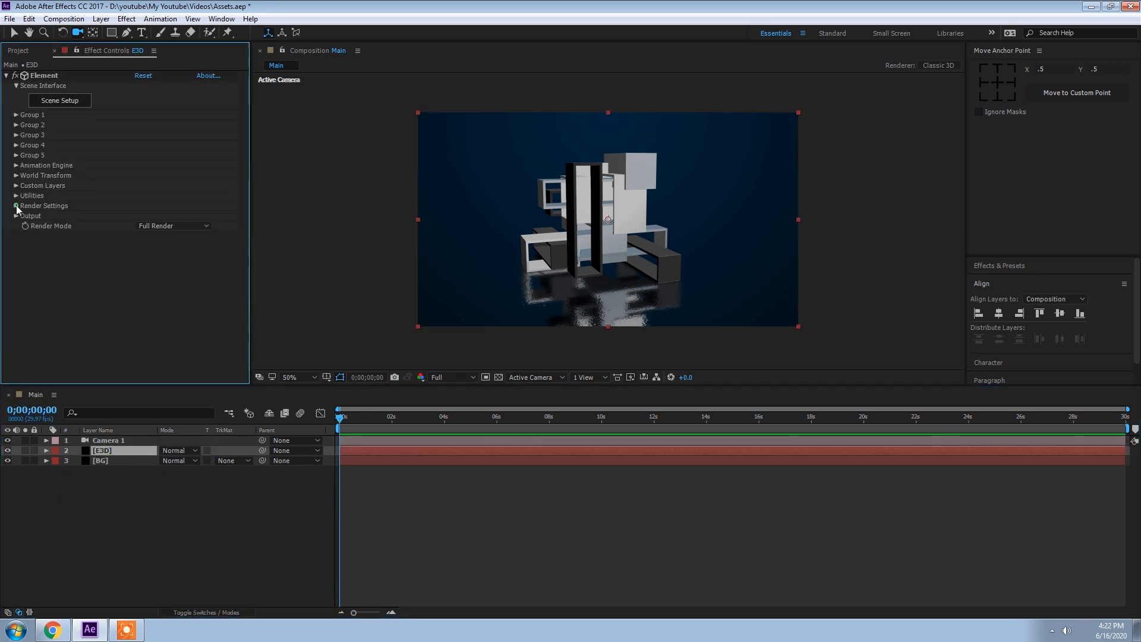
left_click(26, 256)
scroll(23, 260, "down", 1)
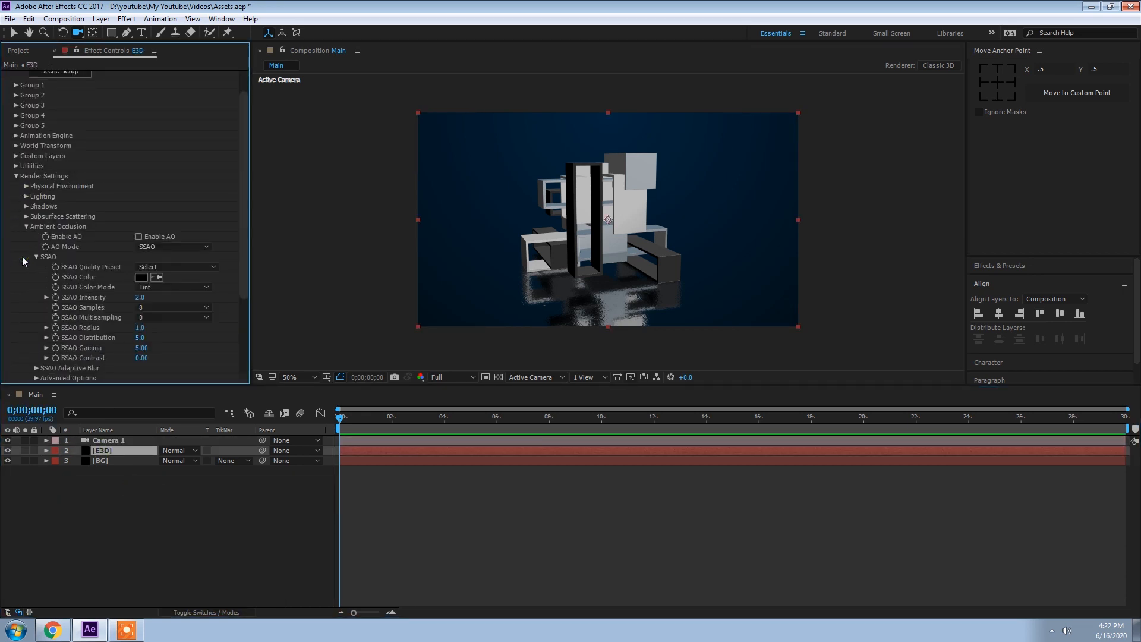
left_click(138, 236)
Try an SSAO intensity of 10, compare with ambient occlusion switched off, and settle on an intensity of 8
left_click(140, 298)
key("Return")
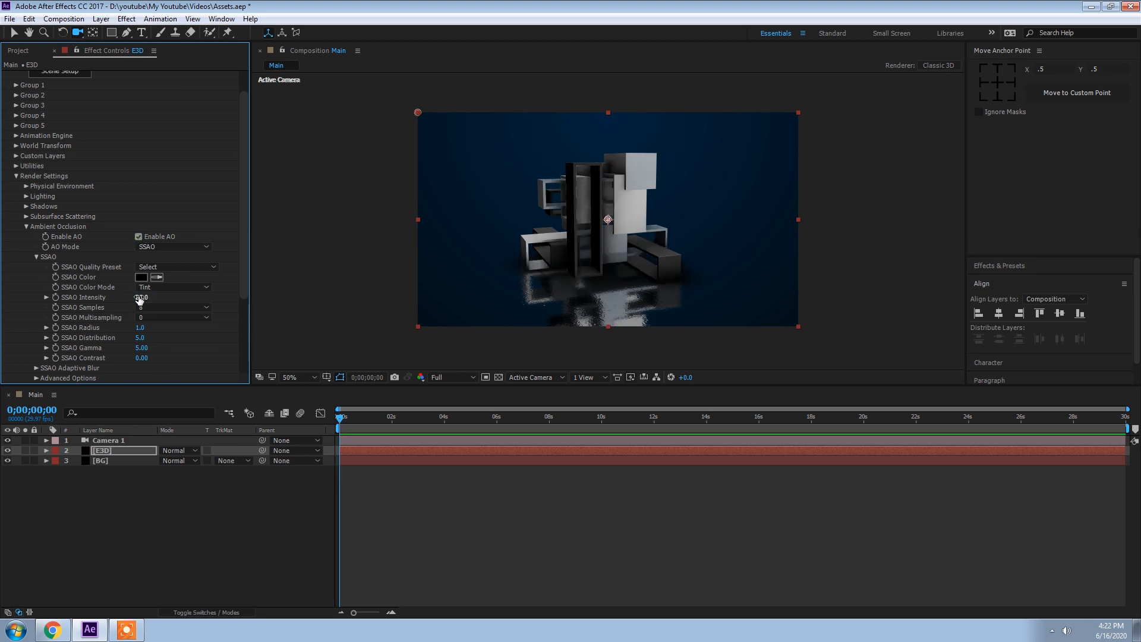
left_click(140, 297)
type("10")
key("Return")
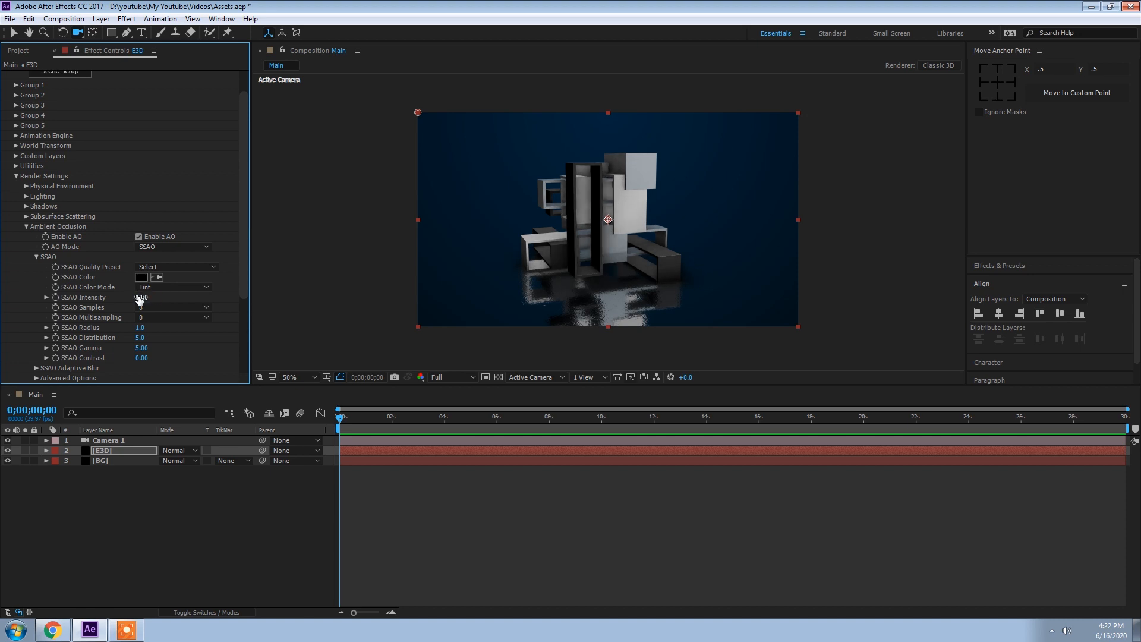
left_click(138, 236)
left_click(138, 237)
left_click(143, 297)
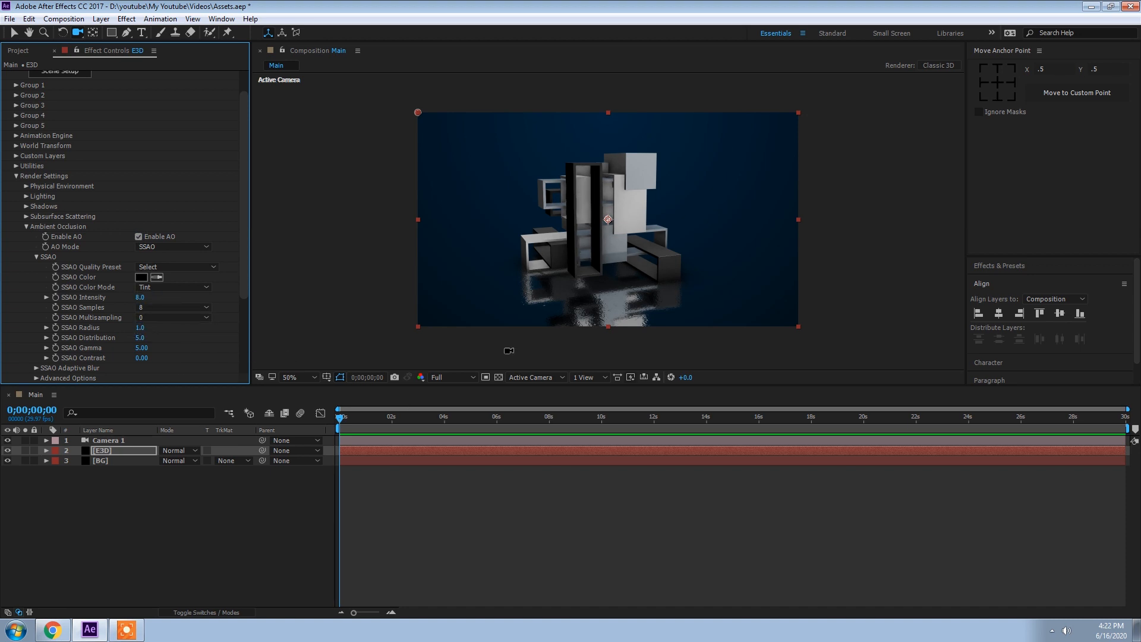
Add a bright blue parallel light with 596% intensity, no falloff and cast shadows at 100% darkness
right_click(136, 486)
mouse_move(161, 493)
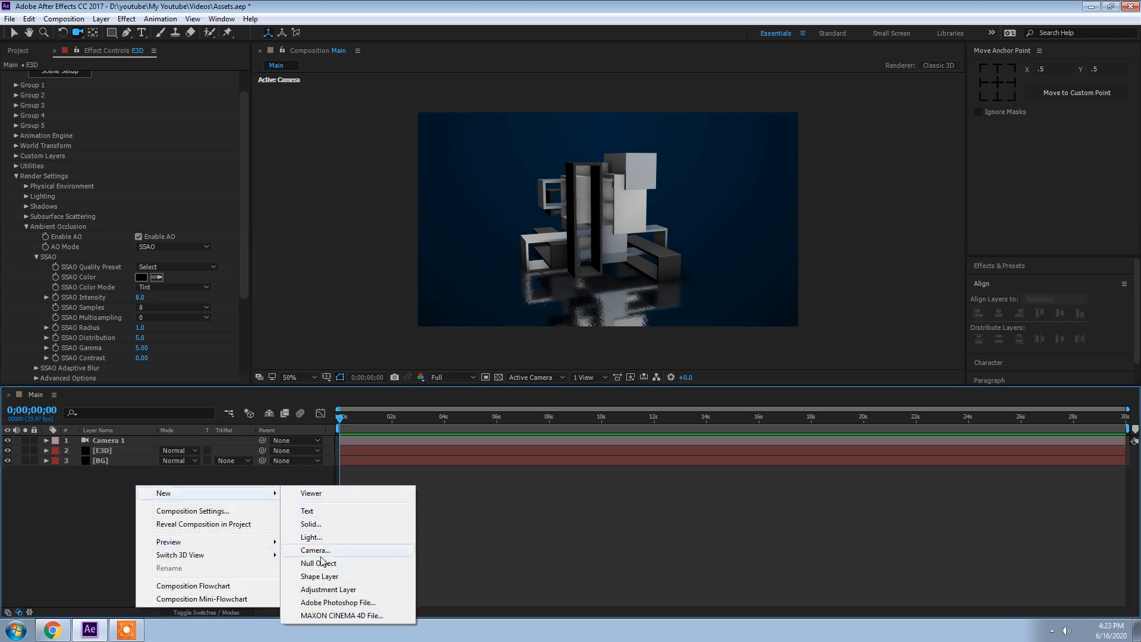
left_click(311, 537)
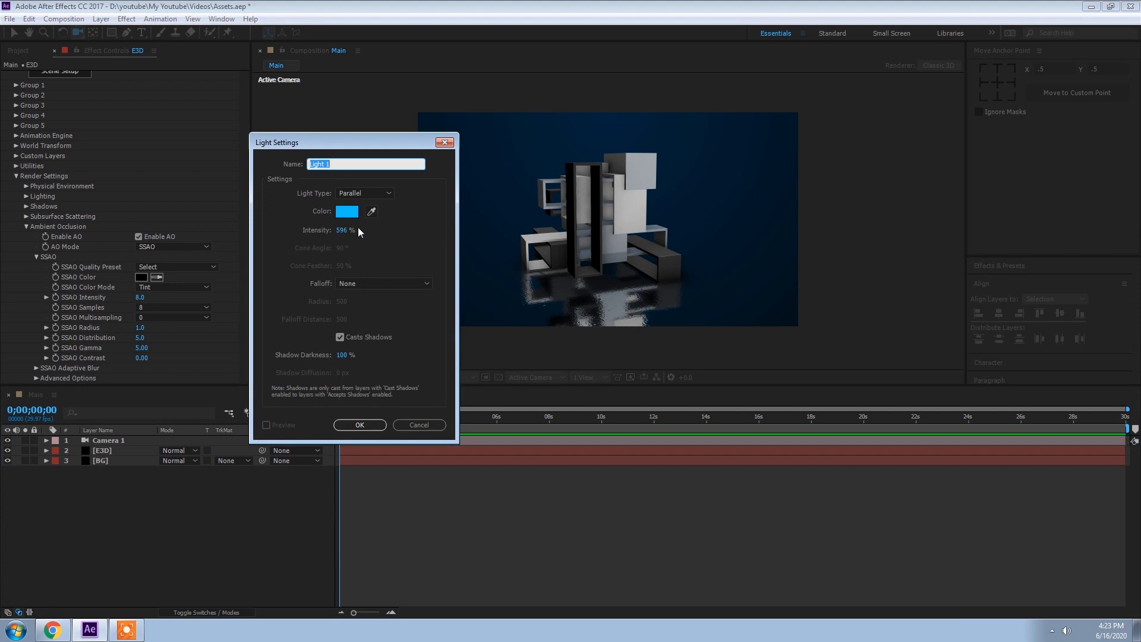
left_click(353, 423)
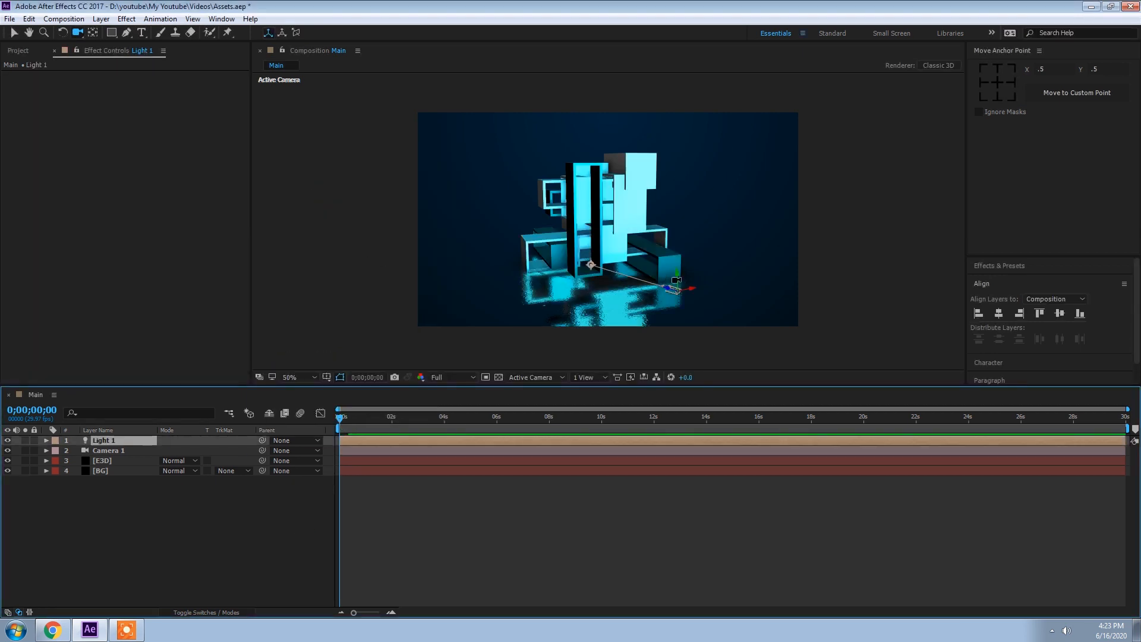
Move the blue light out beyond the frame's upper-left corner and duplicate it
key("v")
left_click_drag(686, 294, 303, 99)
left_click(119, 441)
key("ctrl+d")
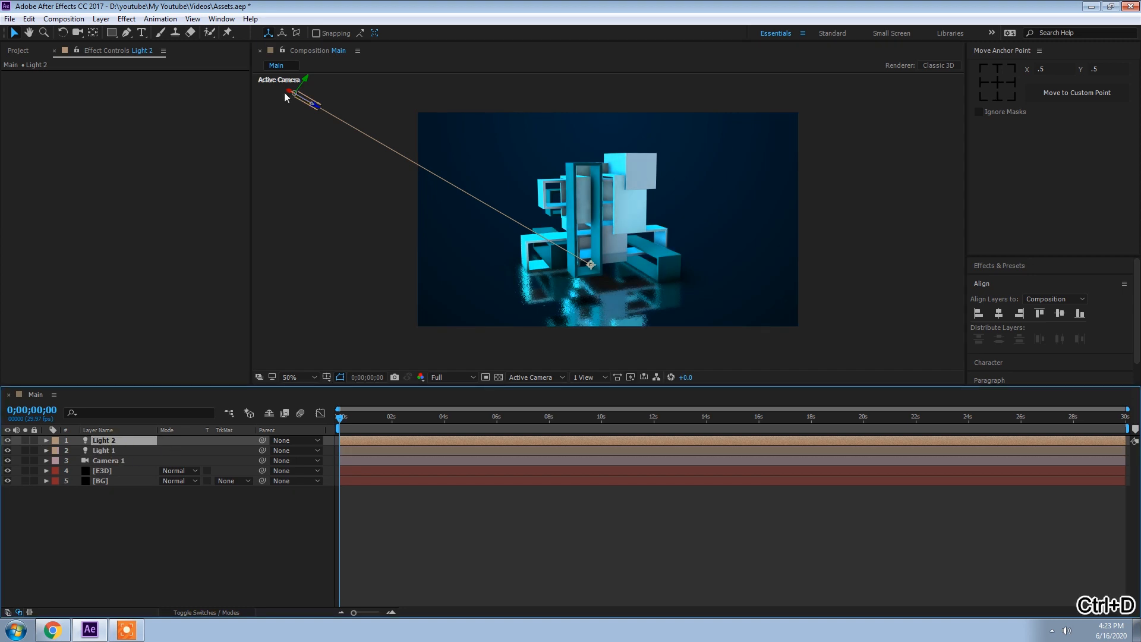
Move the duplicated light out beyond the frame's upper-right corner and make it pure red (FF0000) at 494% intensity
left_click_drag(294, 93, 930, 77)
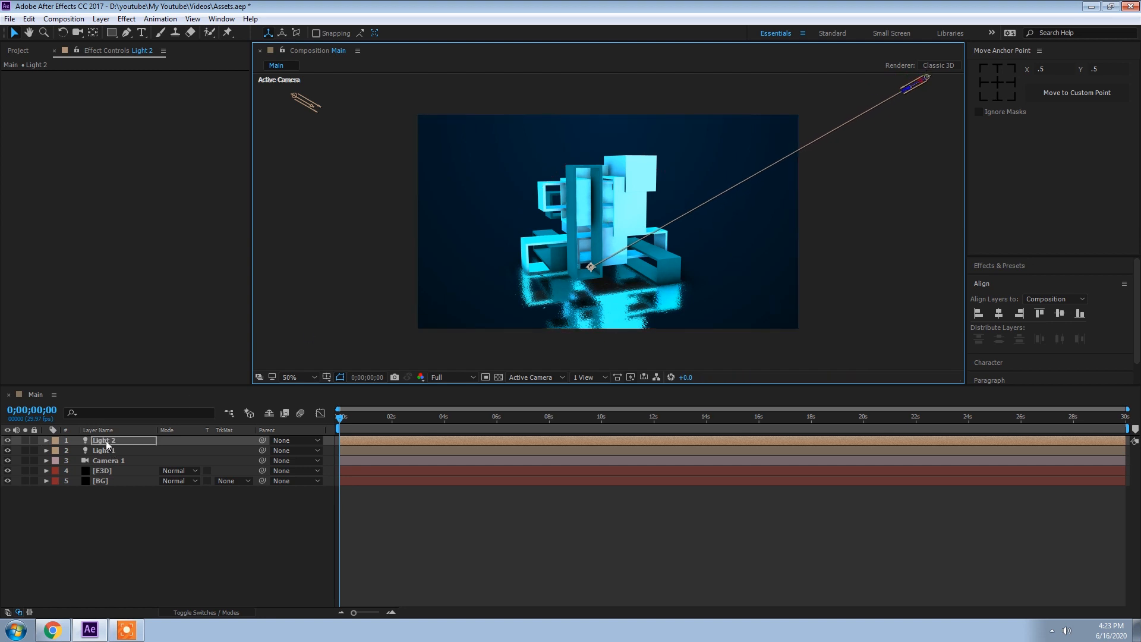
double_click(107, 445)
left_click(347, 211)
left_click(348, 272)
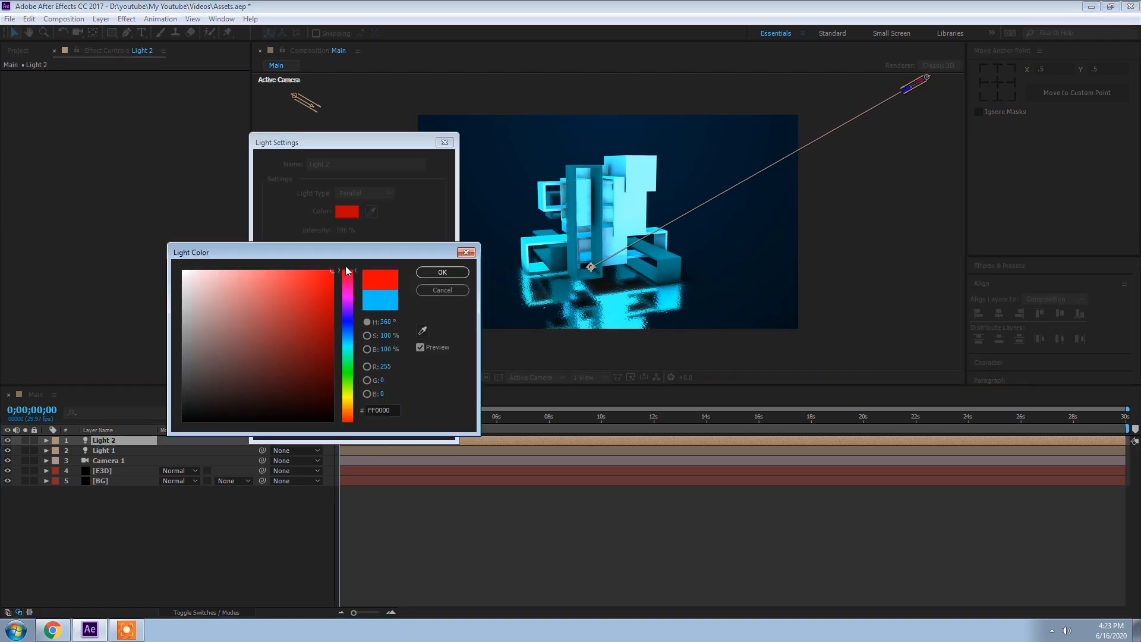
left_click(443, 272)
left_click_drag(342, 230, 274, 230)
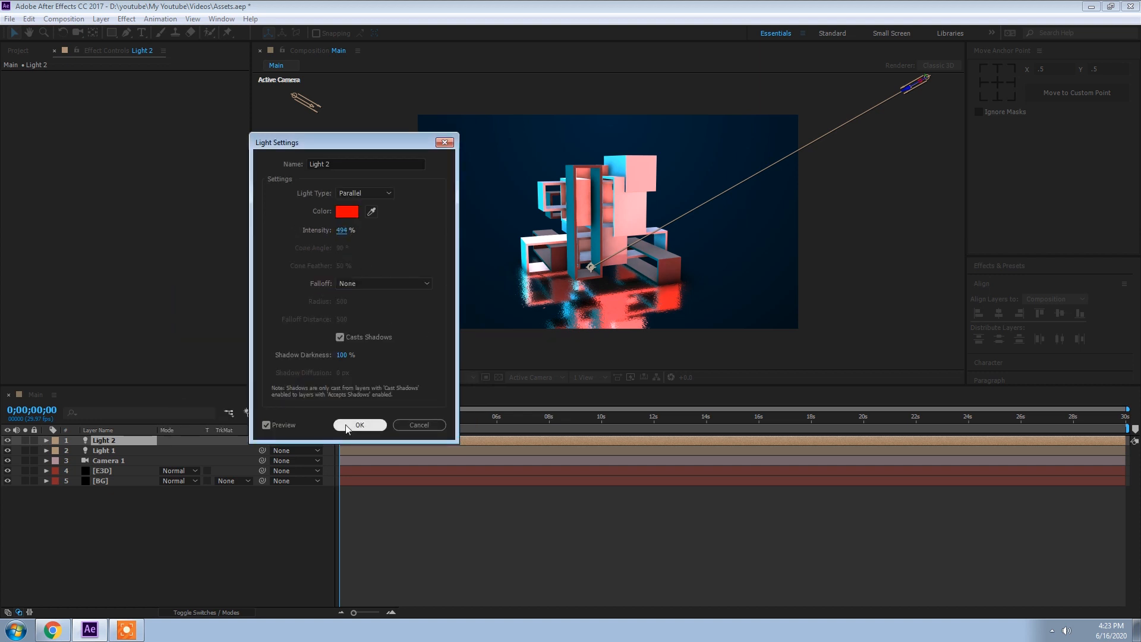
left_click(359, 425)
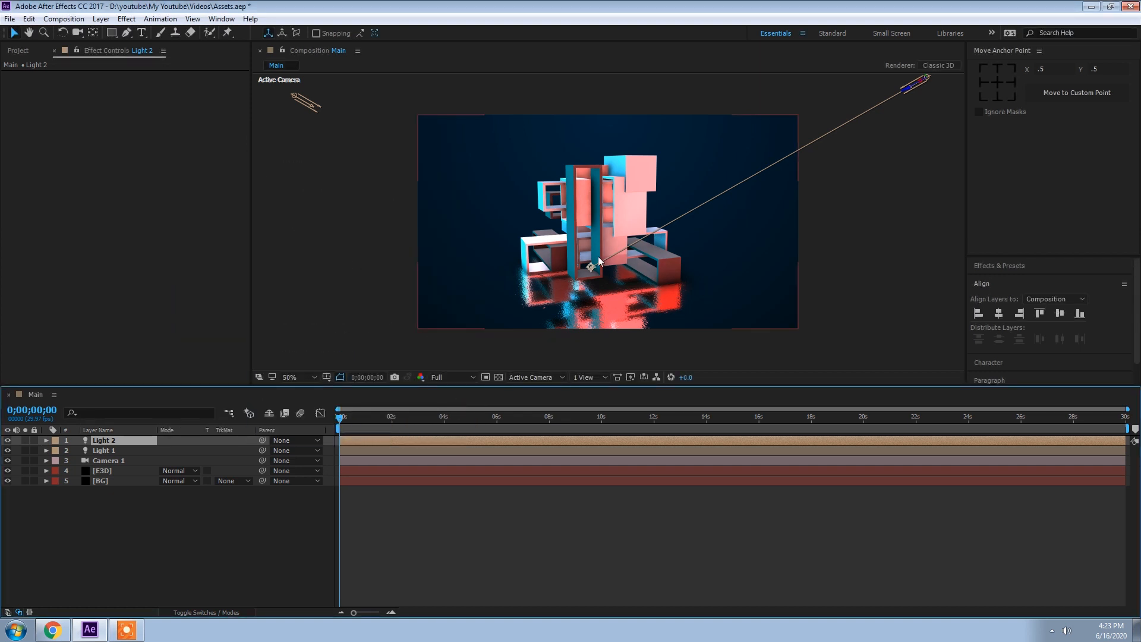
Shift the red light's point of interest to the right edge of the boxes and the blue light's slightly up and left
left_click_drag(601, 254, 673, 217)
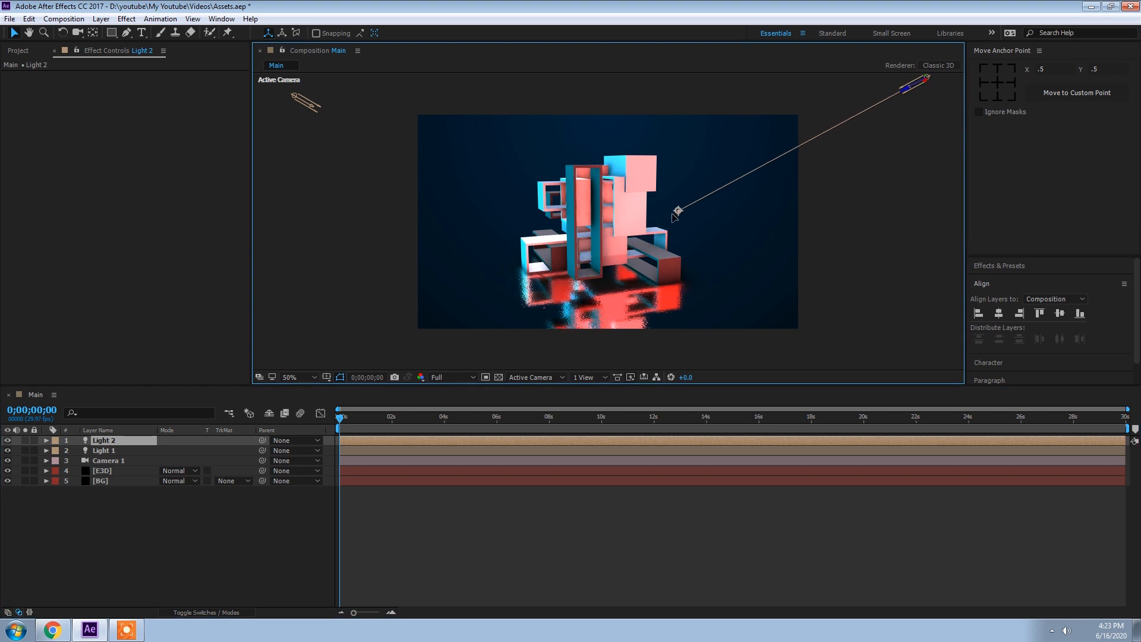
left_click(295, 97)
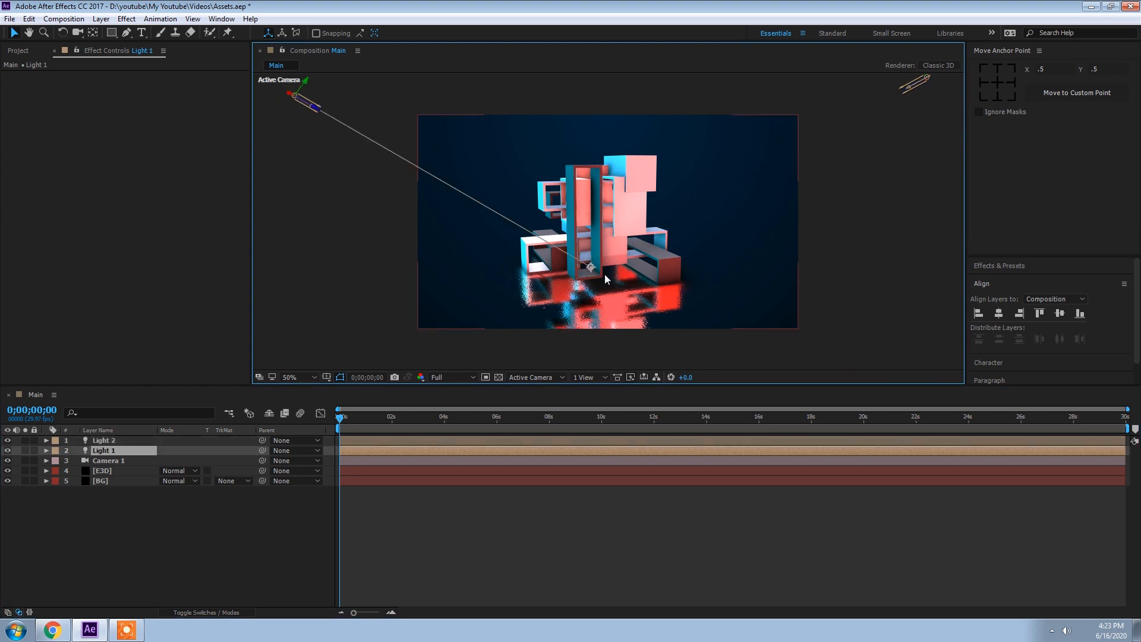
left_click_drag(590, 266, 574, 249)
left_click(246, 548)
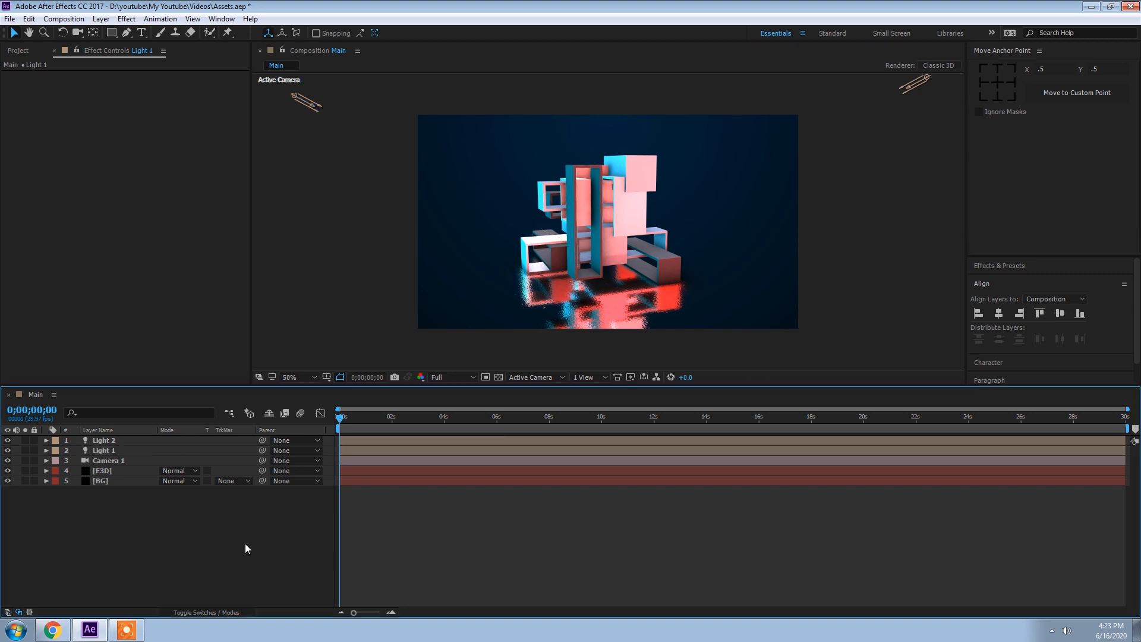
Try the Spot Blue additional lighting preset in the E3D layer's Element render settings
left_click(103, 473)
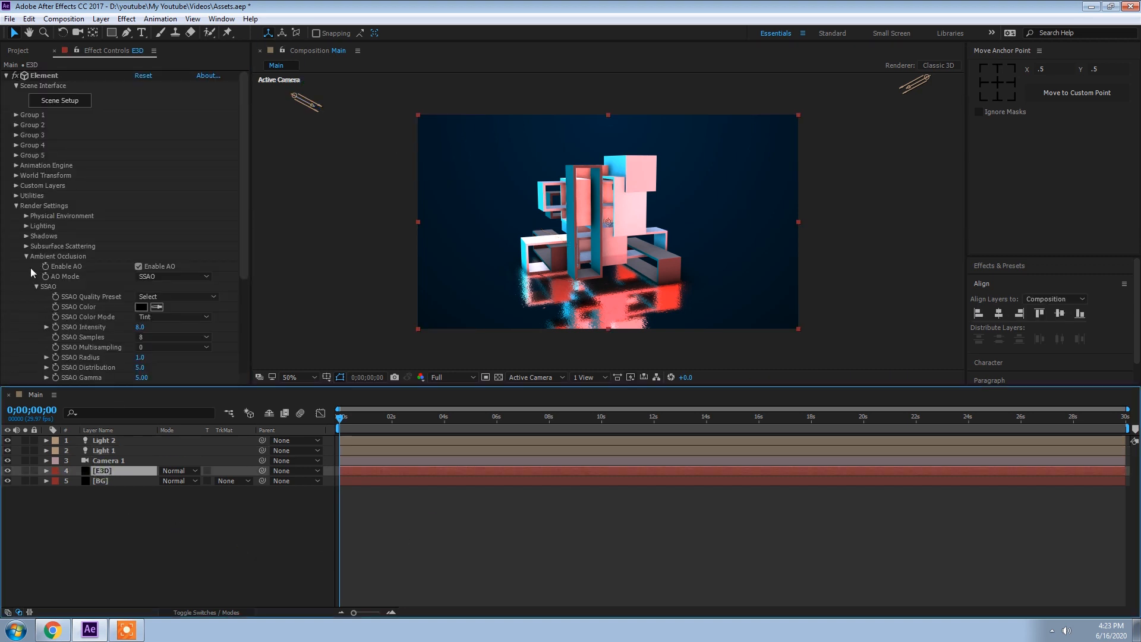
left_click(26, 258)
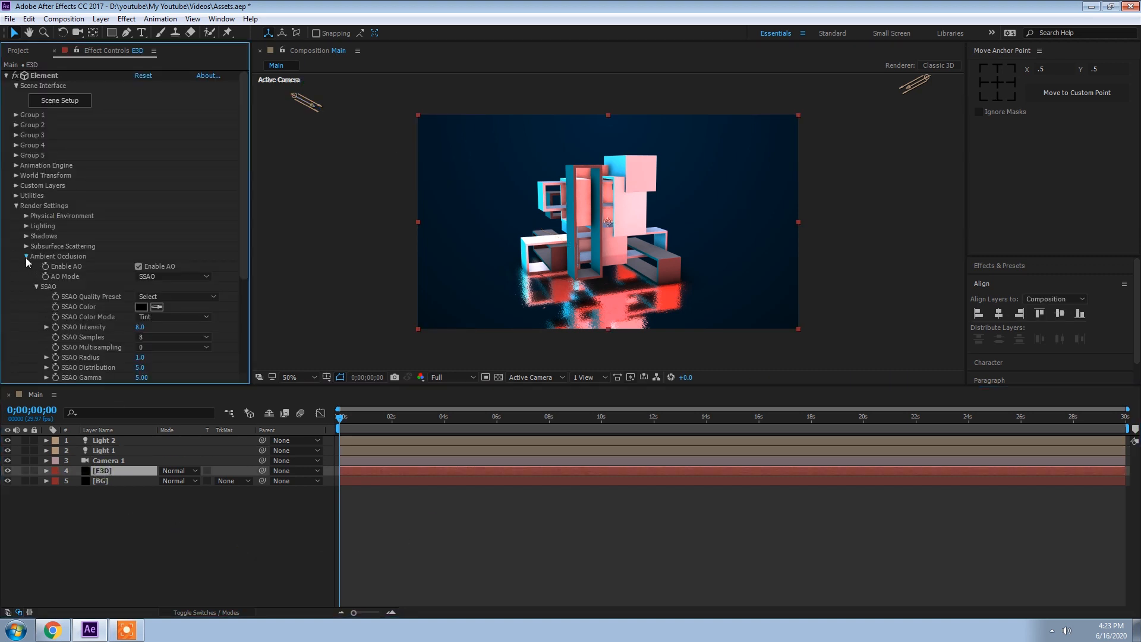
left_click(24, 227)
left_click(159, 256)
left_click(164, 336)
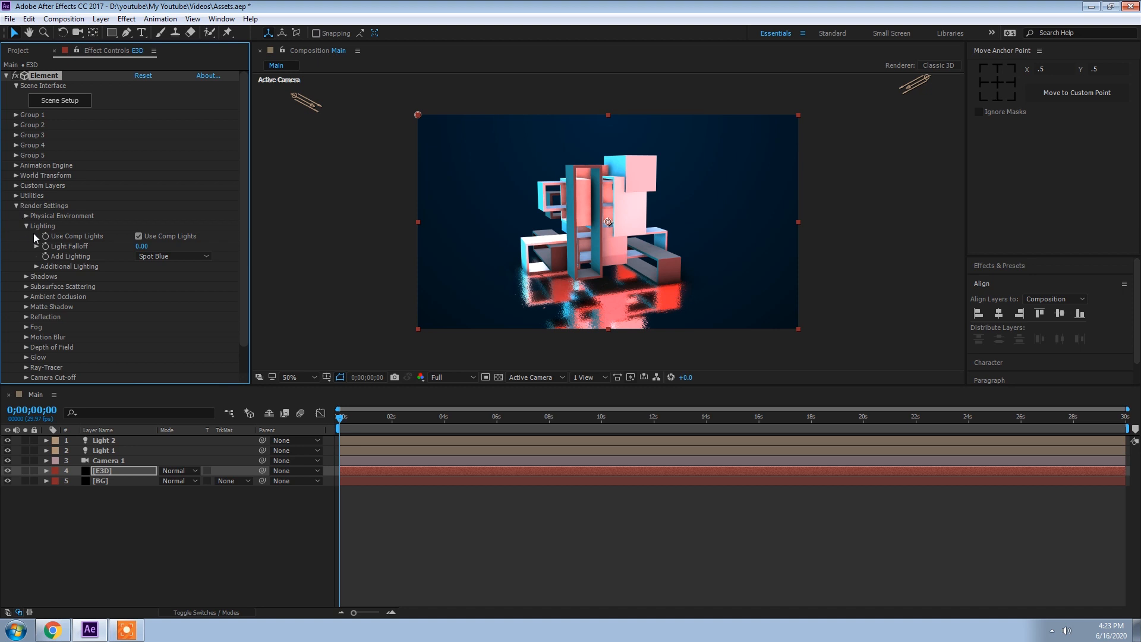
left_click(194, 258)
left_click(170, 326)
Set the gamma of Element's physical environment to 1.86 on the E3D layer
left_click(25, 226)
left_click(25, 214)
left_click_drag(145, 235, 159, 235)
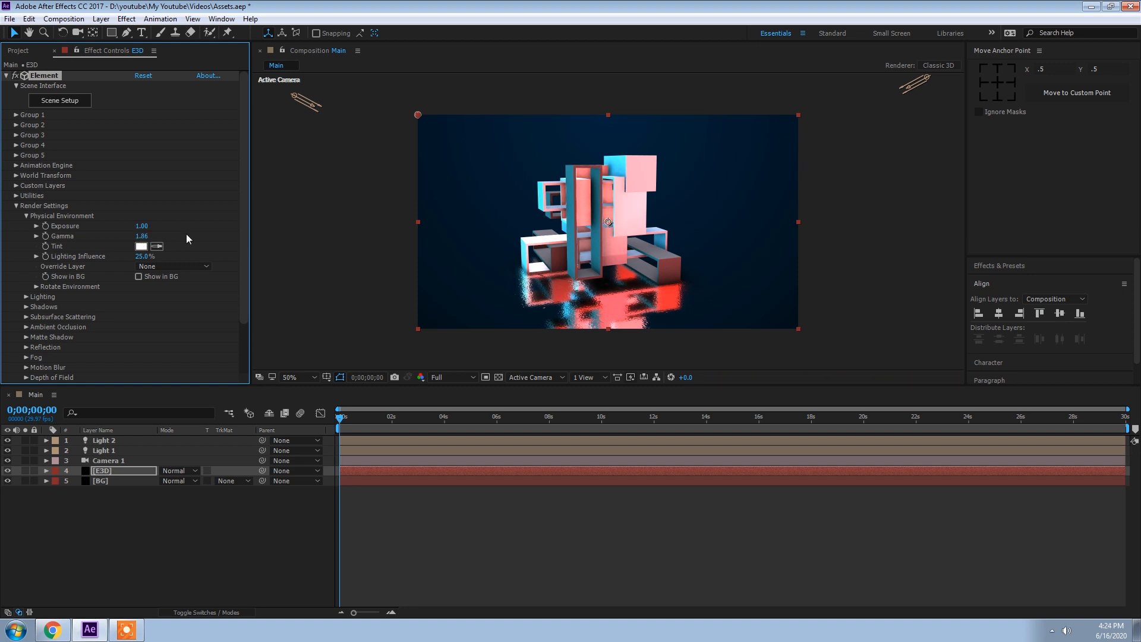
left_click(26, 216)
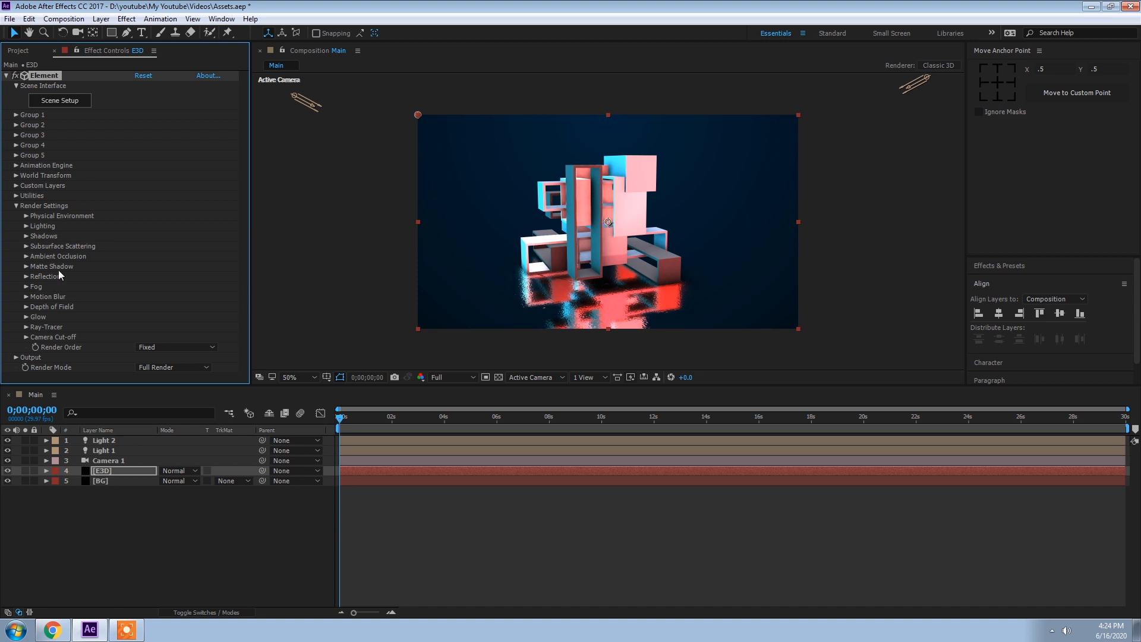
scroll(687, 251, "down", 2)
scroll(687, 252, "up", 2)
Lower the intensity of the red Light 2 to 399%
left_click(292, 98)
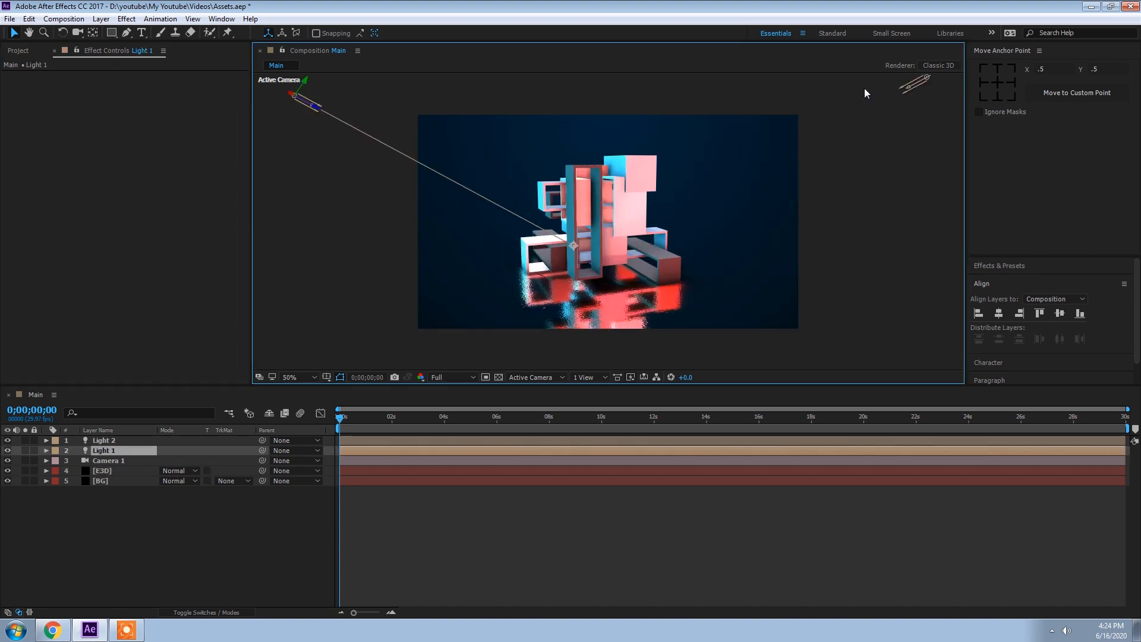
left_click(926, 80)
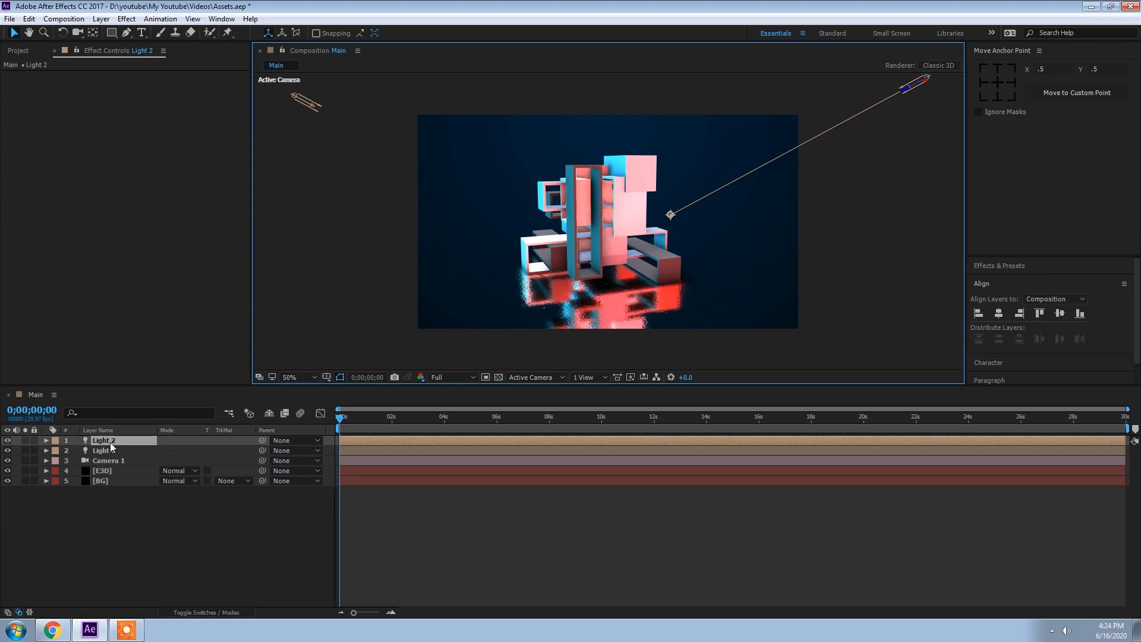
double_click(110, 441)
left_click_drag(342, 229, 283, 227)
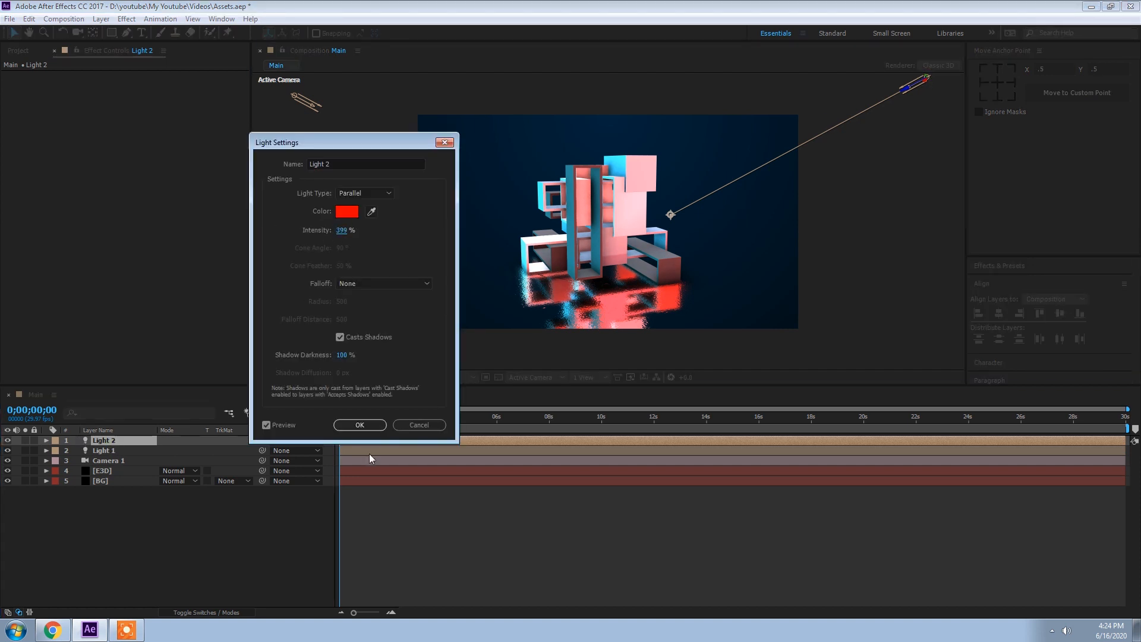
left_click(358, 424)
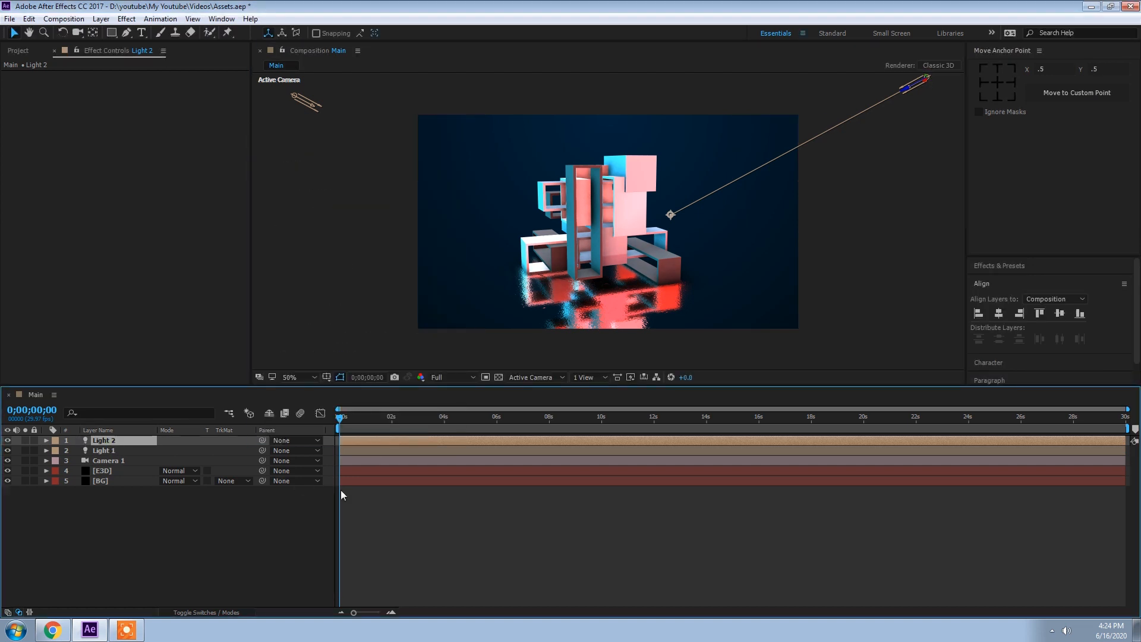
Apply the BackLight_2K_14 environment preset in the E3D layer's scene setup and accept the scene
left_click(105, 472)
left_click(57, 100)
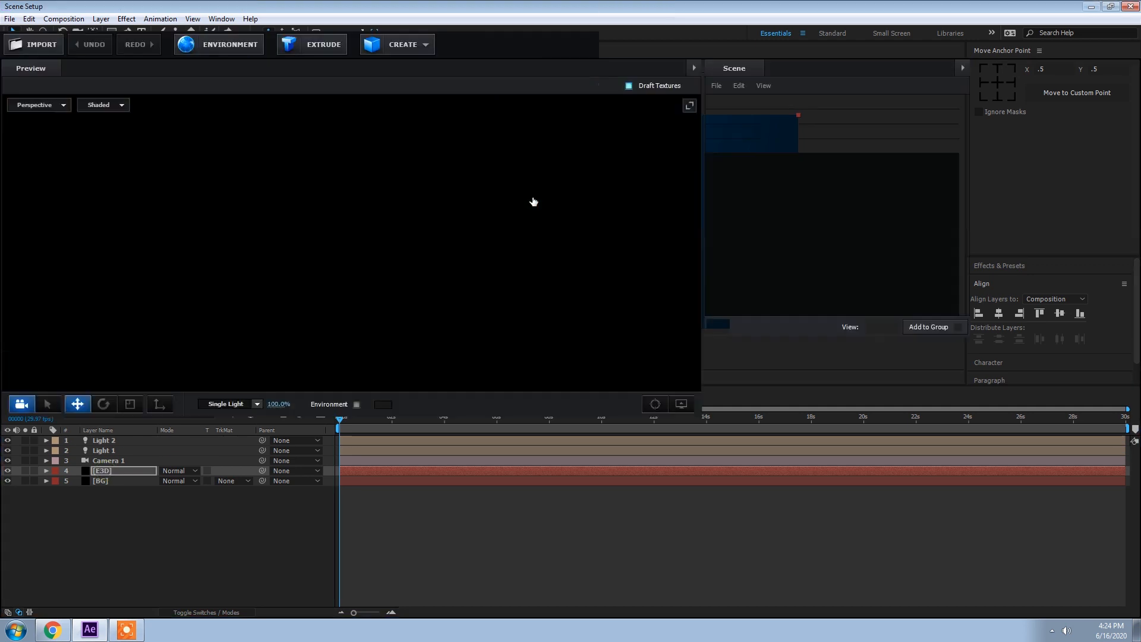
scroll(491, 255, "up", 2)
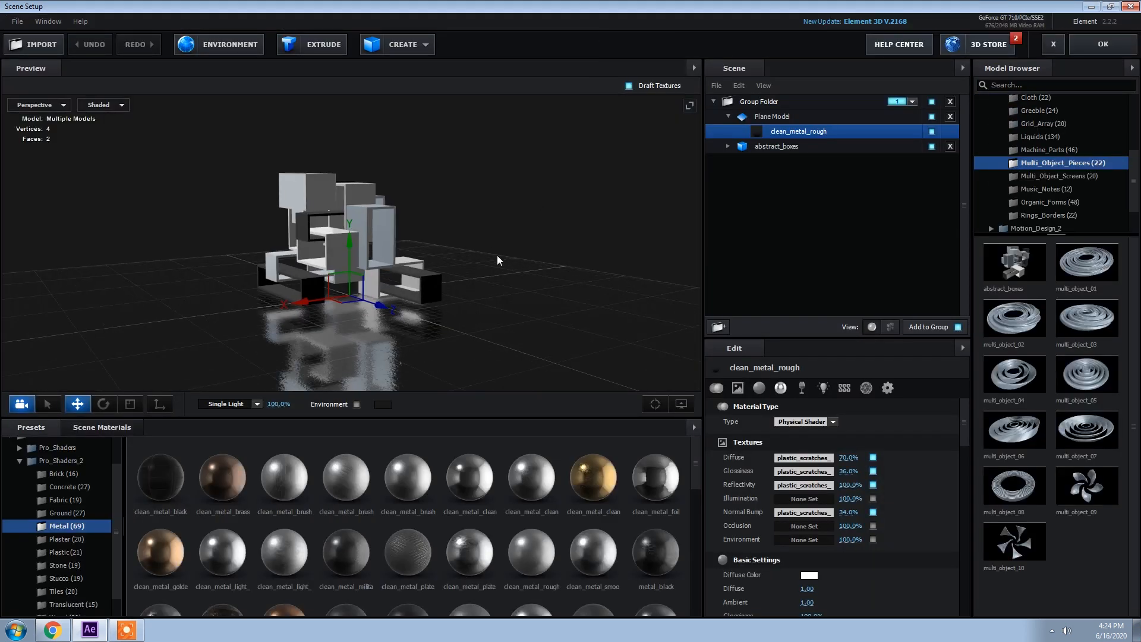
left_click(20, 462)
left_click(55, 457)
double_click(54, 471)
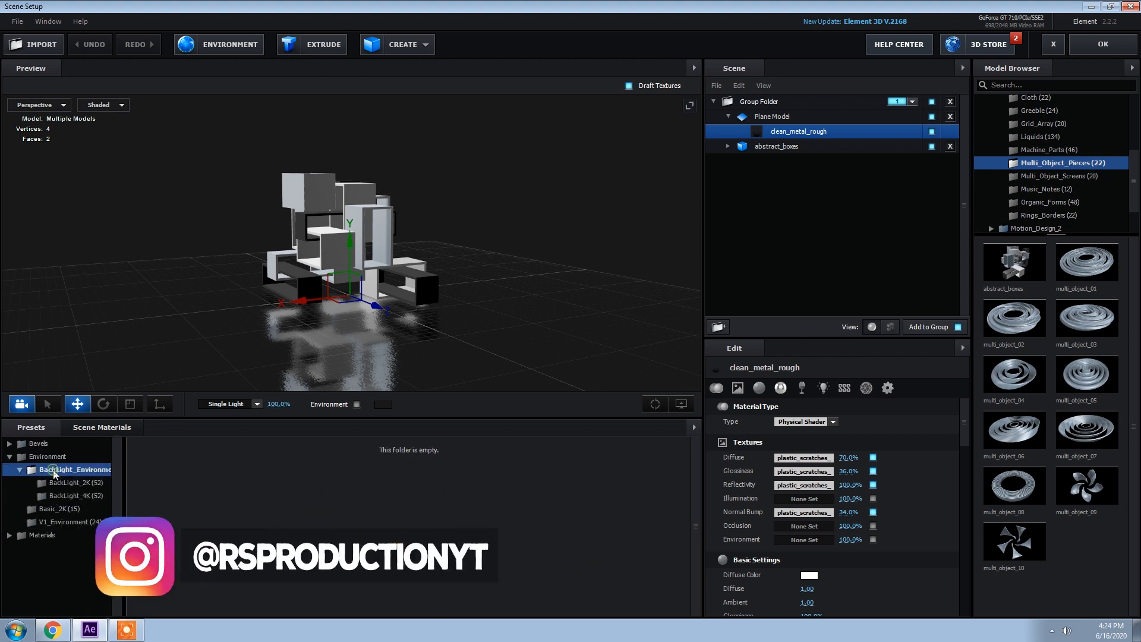
left_click(74, 483)
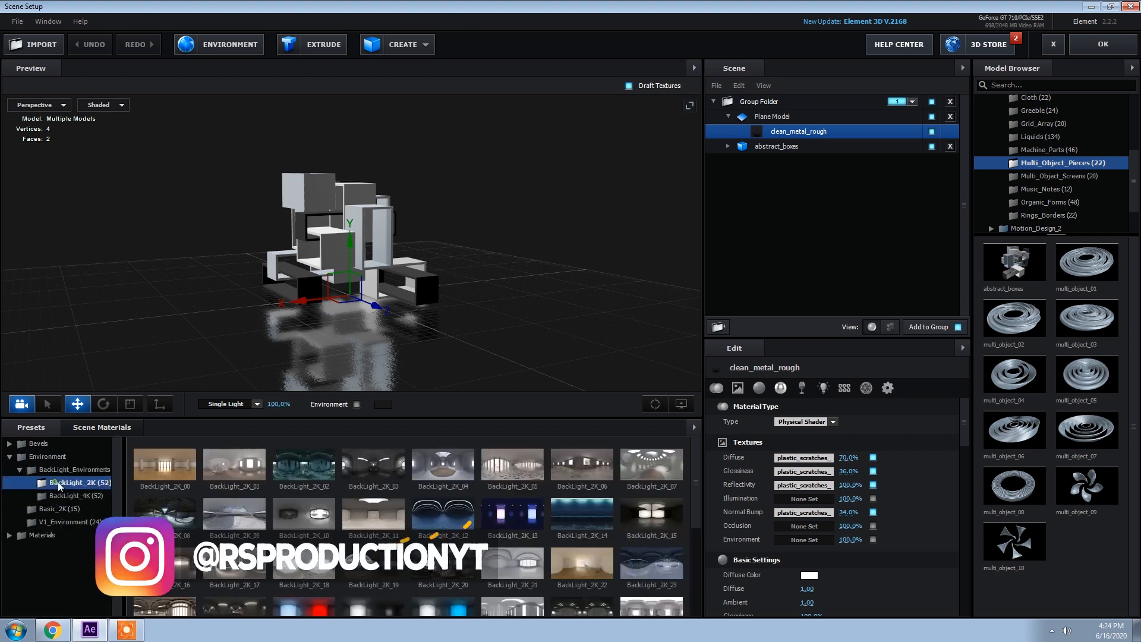
left_click(558, 515)
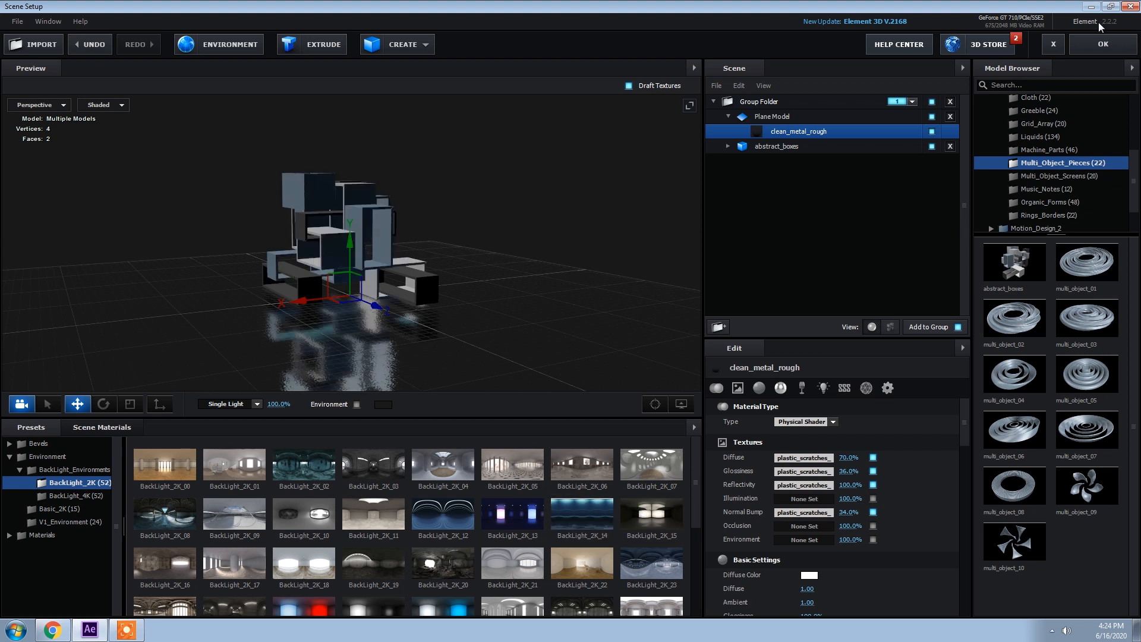
left_click(1103, 44)
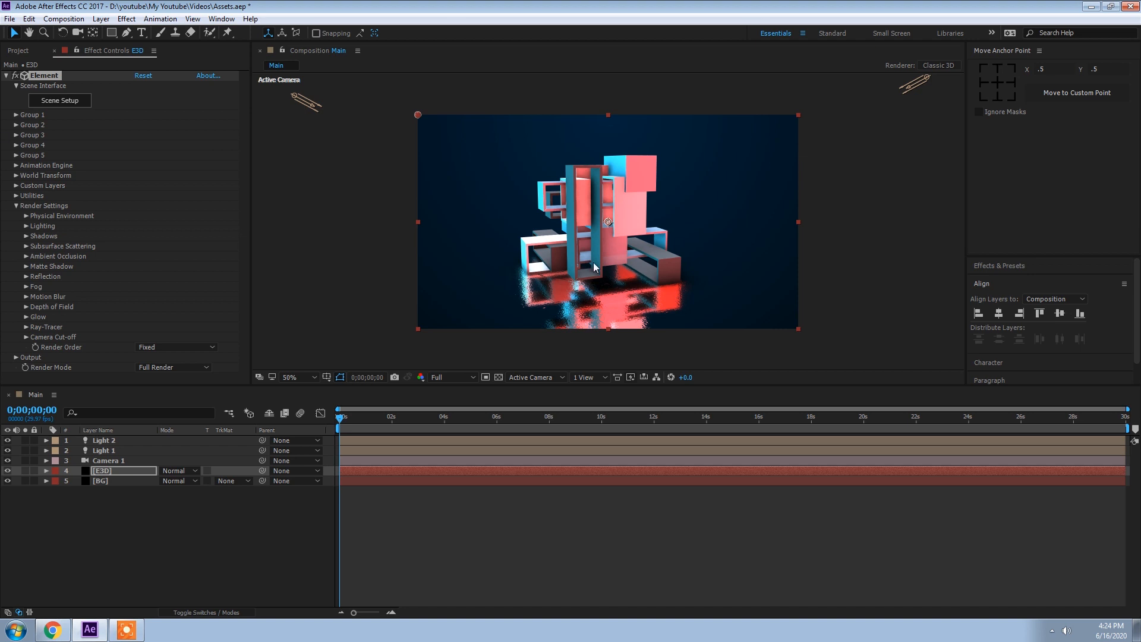
Orbit the composition camera slightly around the boxes
scroll(630, 275, "up", 1)
scroll(631, 274, "down", 1)
key("c")
left_click_drag(637, 274, 631, 265)
Set the glossiness of the floor plane's clean_metal_rough material to 71% in the scene setup and nudge the camera
left_click(66, 99)
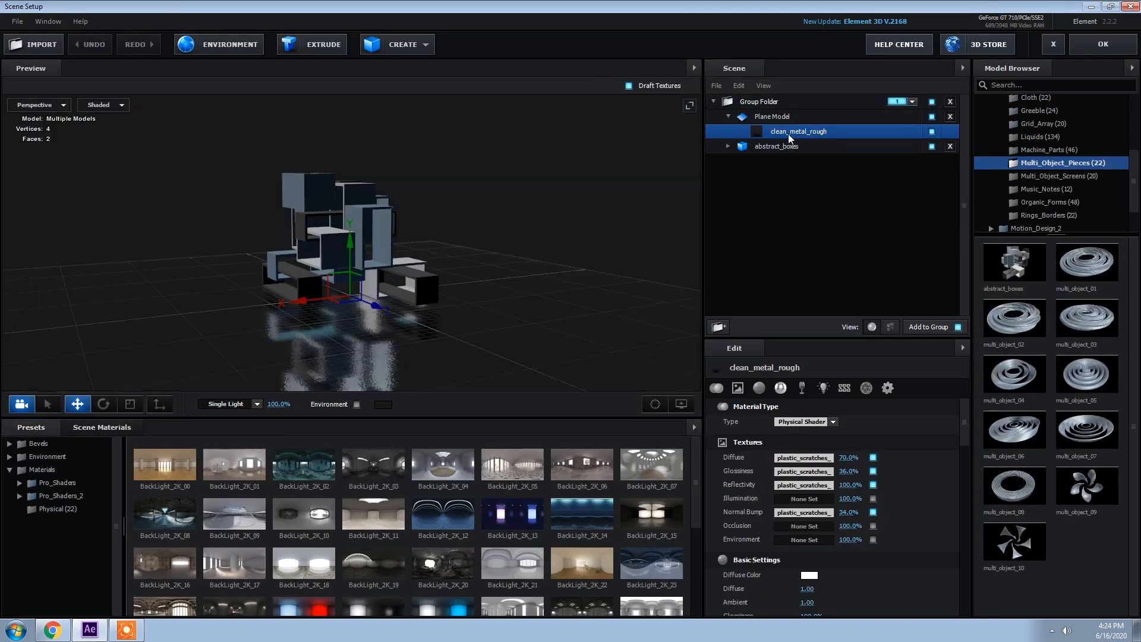
left_click_drag(845, 471, 898, 456)
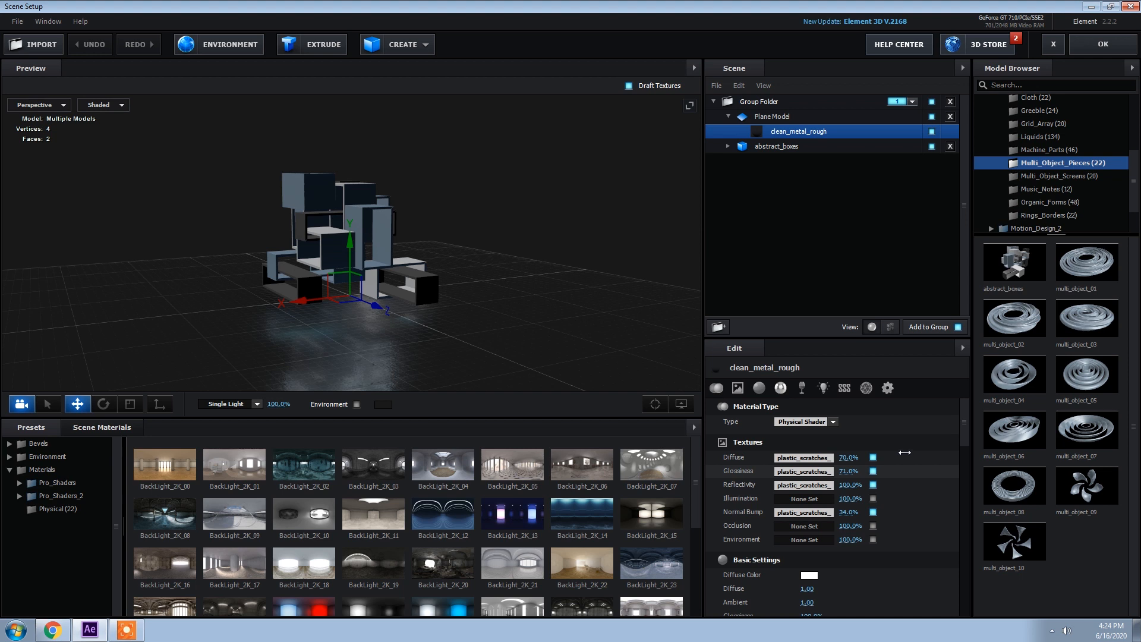
left_click(1122, 48)
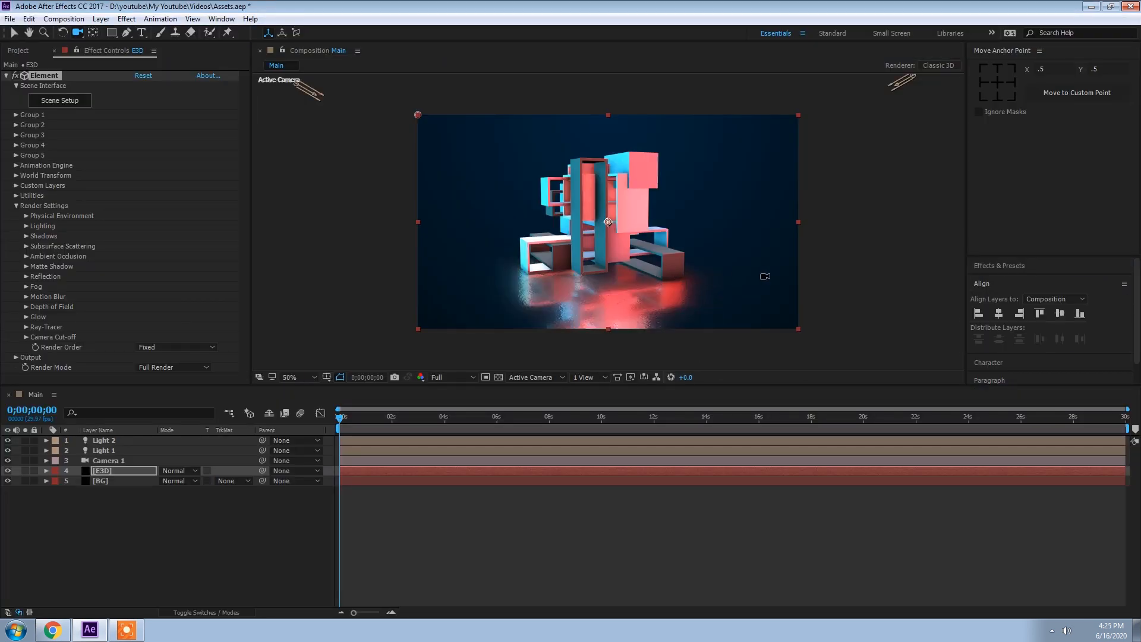
left_click_drag(644, 245, 644, 245)
key("F2")
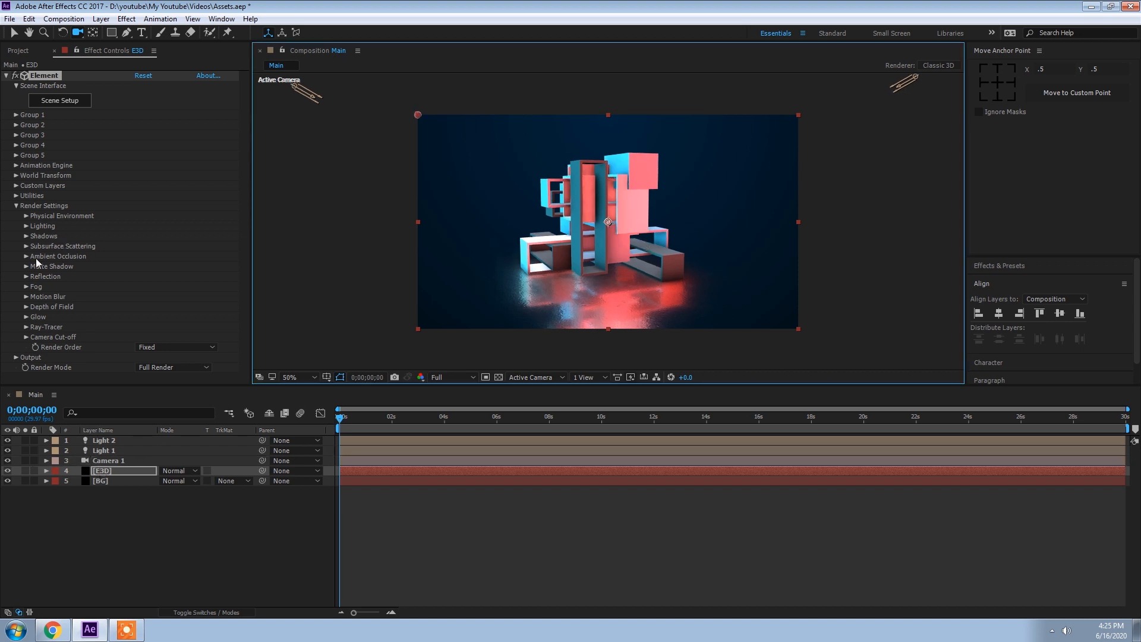
Enable shadows with Shadow Mapping mode in the Element render settings of the E3D layer
left_click(23, 256)
scroll(25, 259, "down", 1)
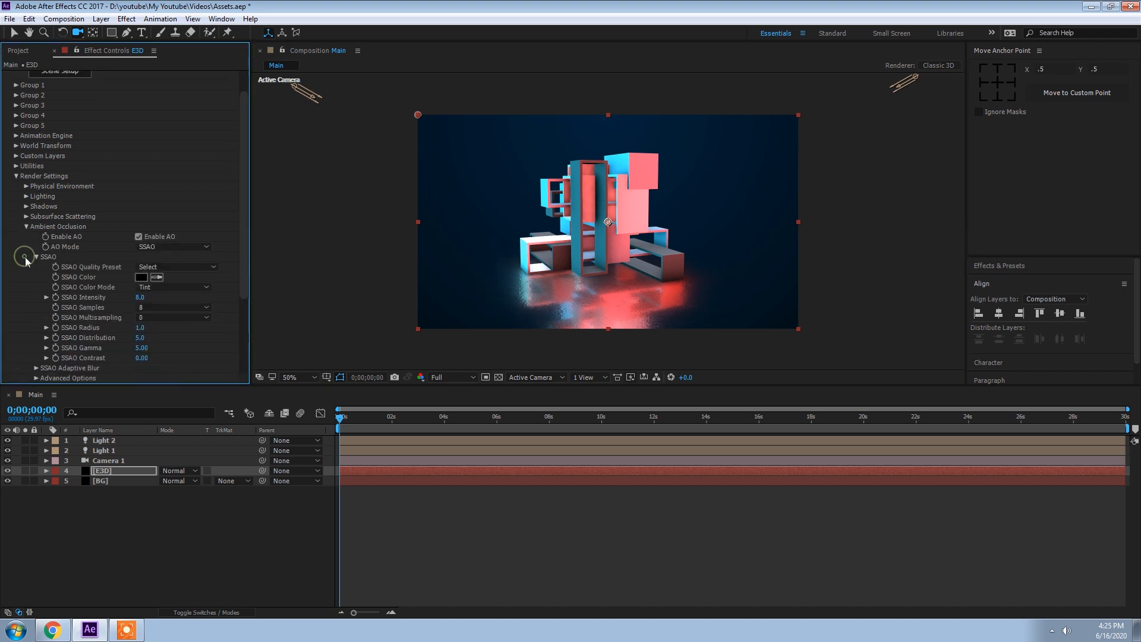
left_click(25, 226)
left_click(25, 237)
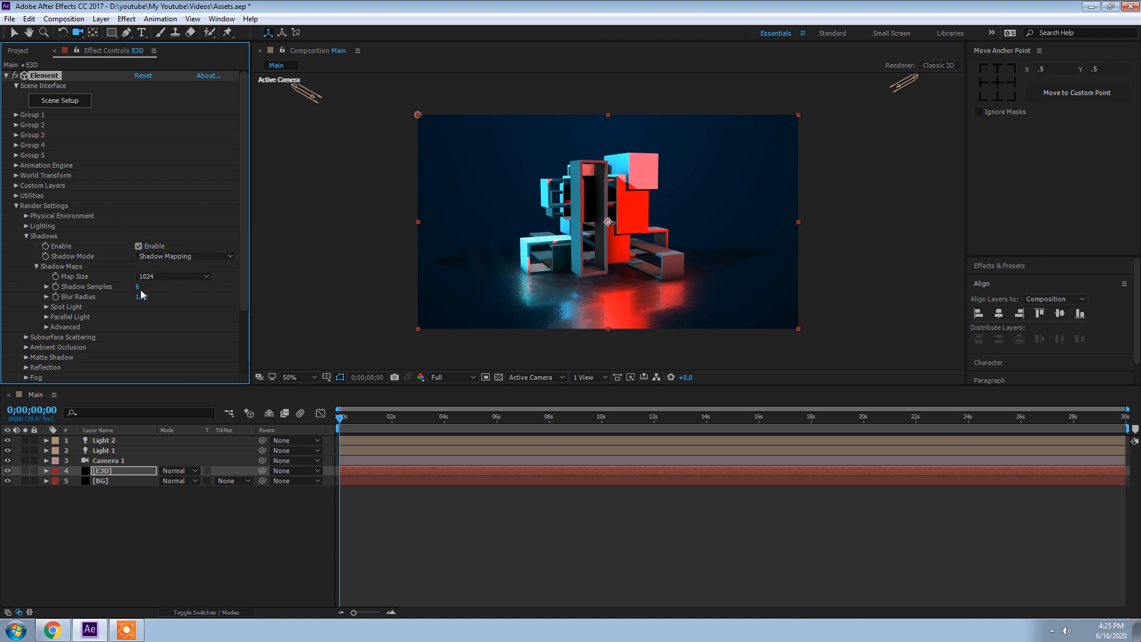
Try a shadow map size of 2048 and set it back to 1024
left_click(156, 277)
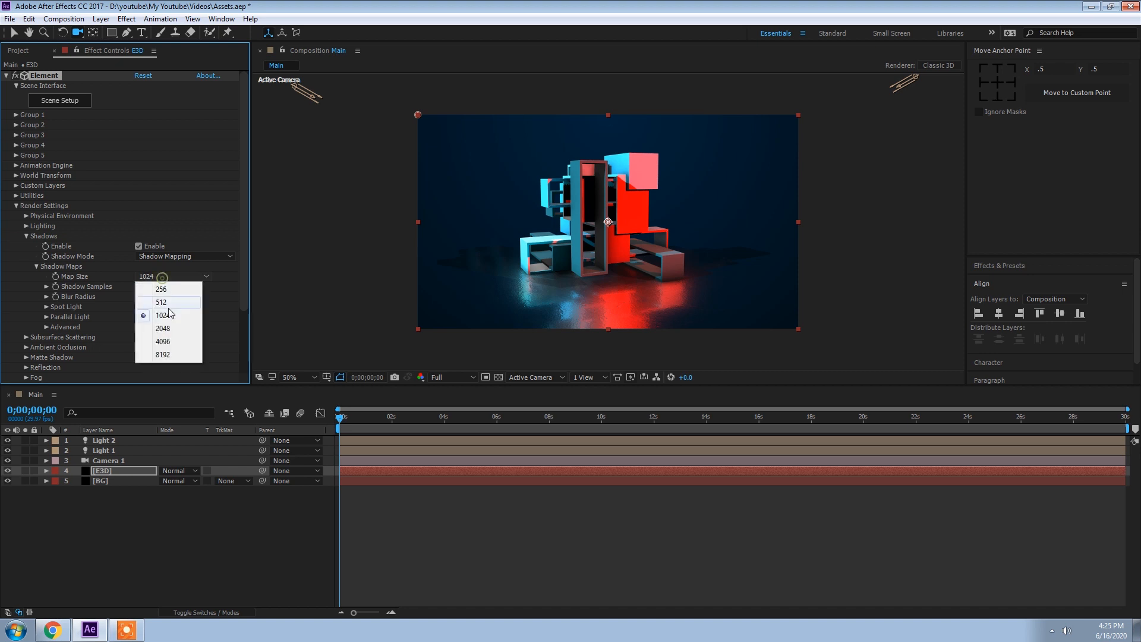
left_click(164, 331)
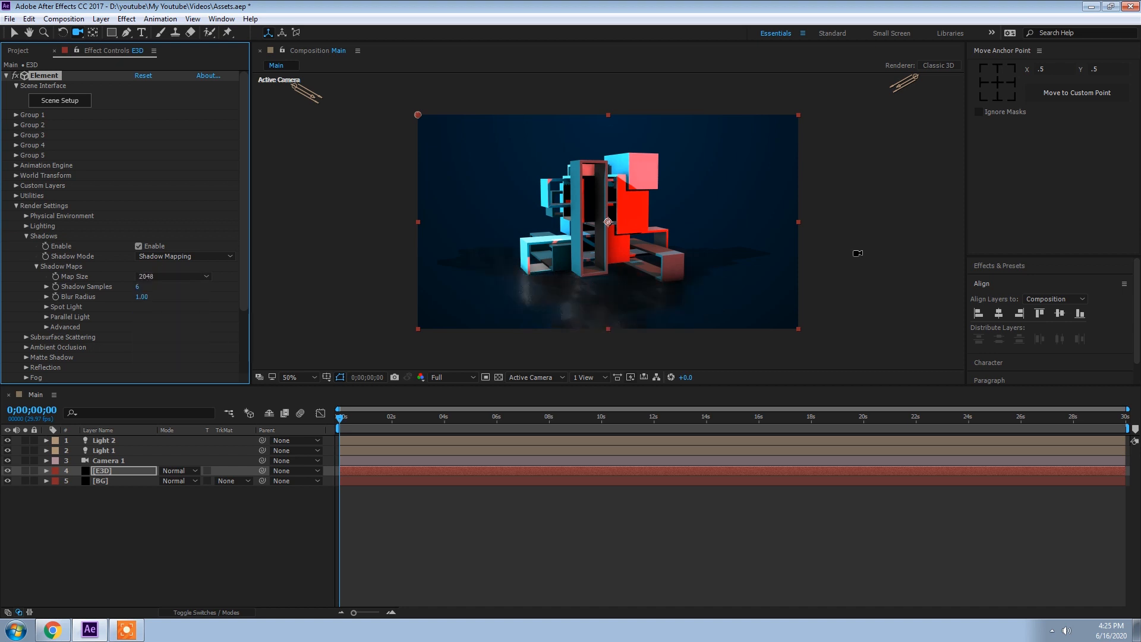
left_click(148, 277)
left_click(159, 311)
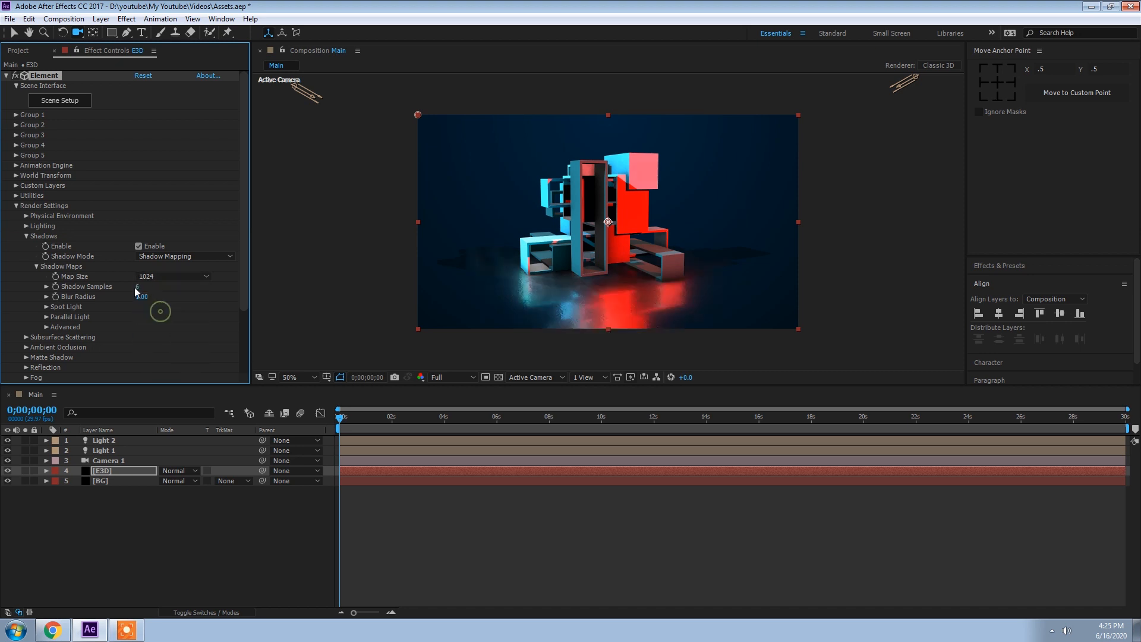
Try 10 shadow samples for the shadow maps and set the blur radius to 4.80
left_click(133, 287)
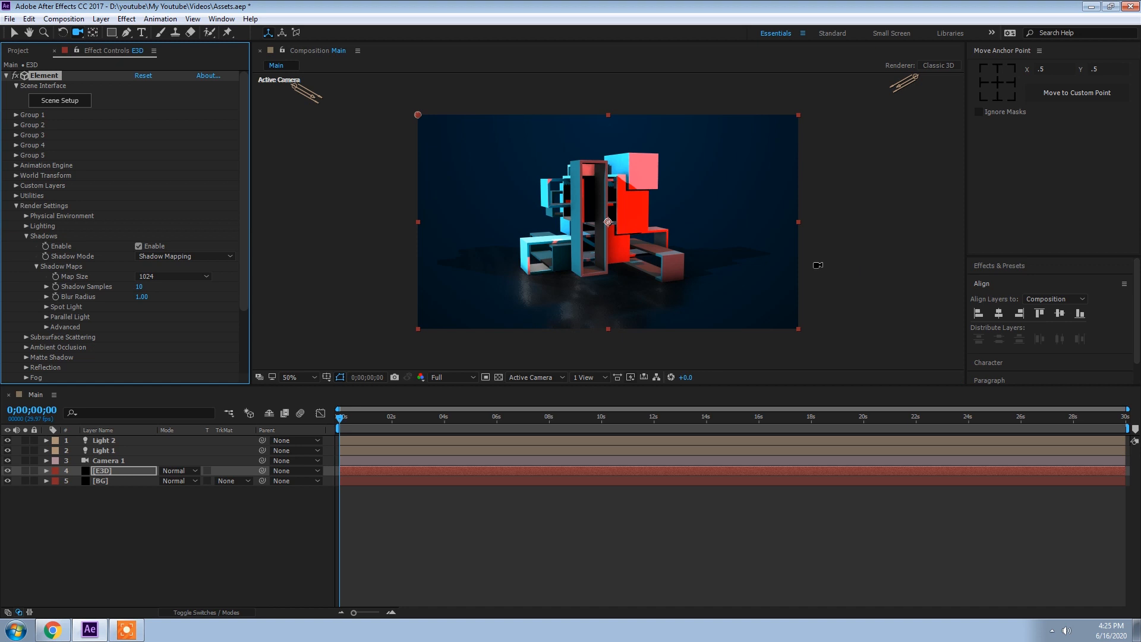
left_click(140, 287)
left_click_drag(141, 297, 145, 290)
left_click(143, 288)
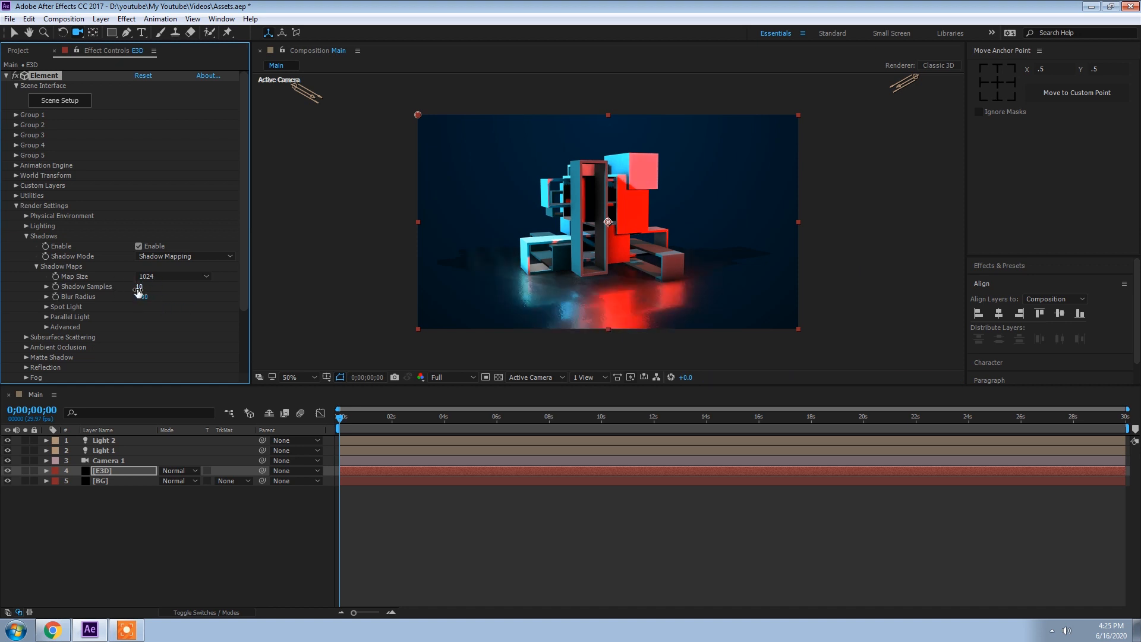
left_click(189, 299)
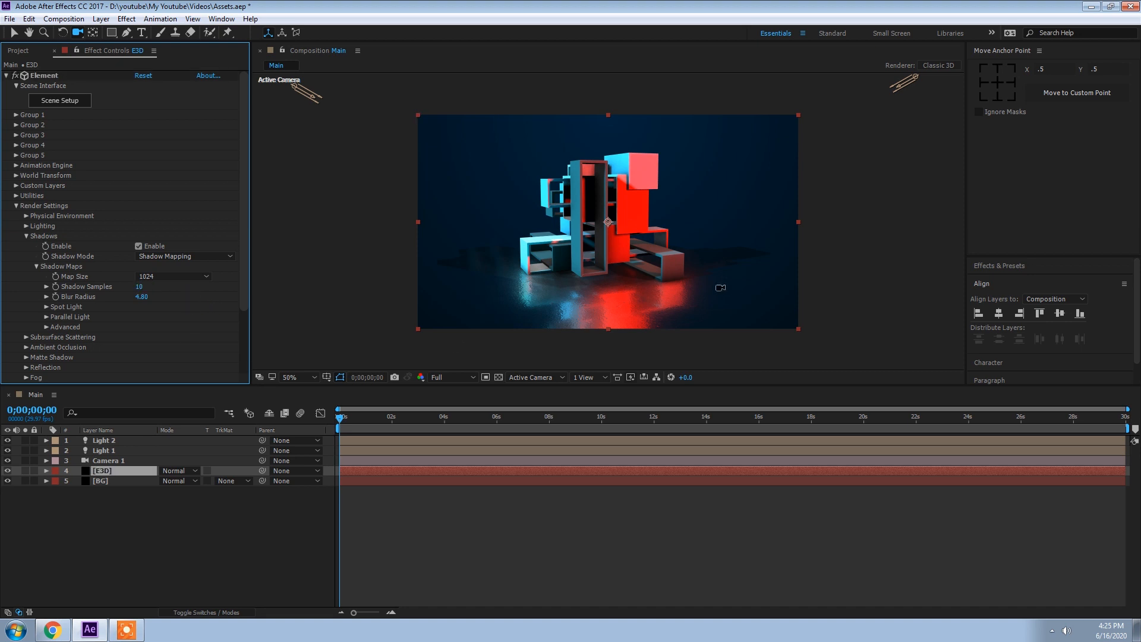
Reduce the shadow samples to 8
left_click(142, 287)
type("8")
key("Return")
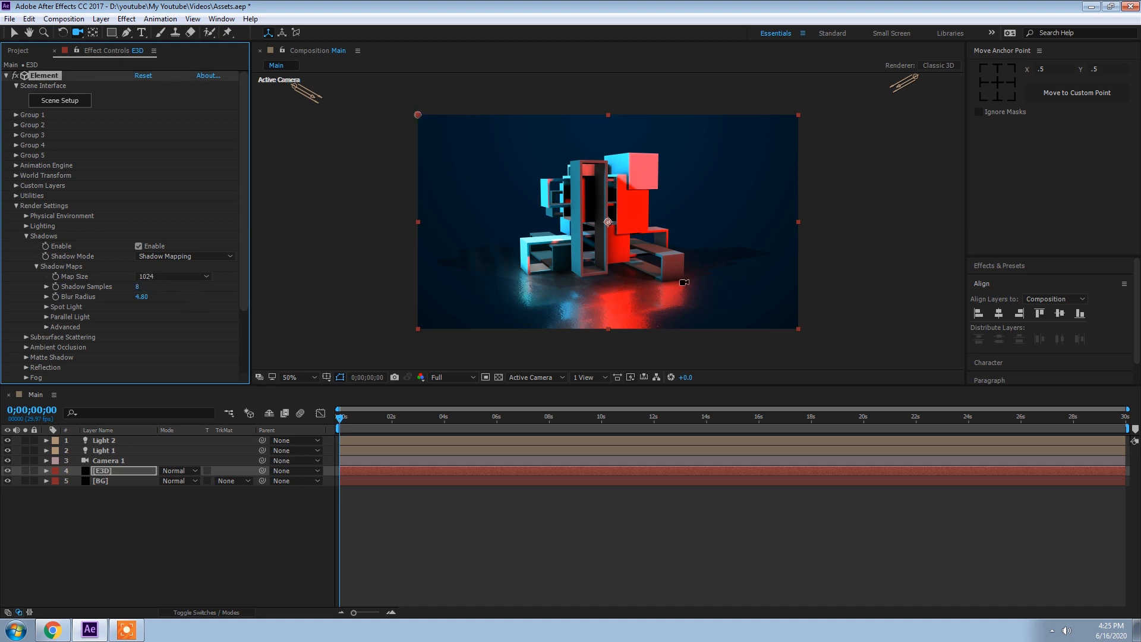
Set the intensity of the red parallel light, Light 2, to 200%
left_click_drag(626, 255, 654, 205)
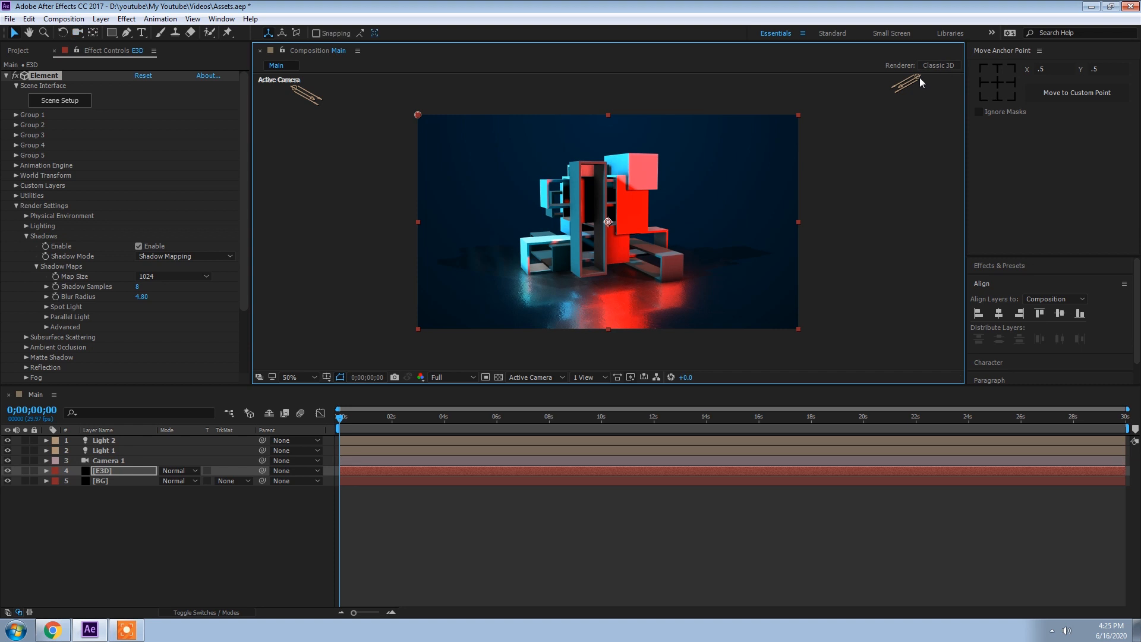
left_click(920, 77)
double_click(102, 441)
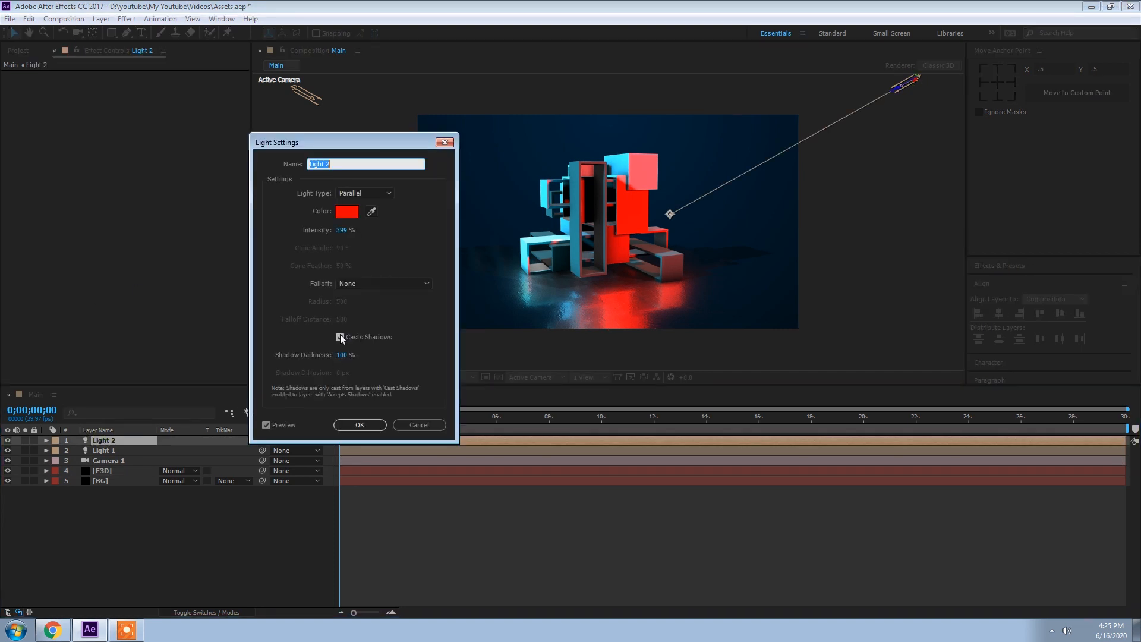
left_click(342, 230)
type("200")
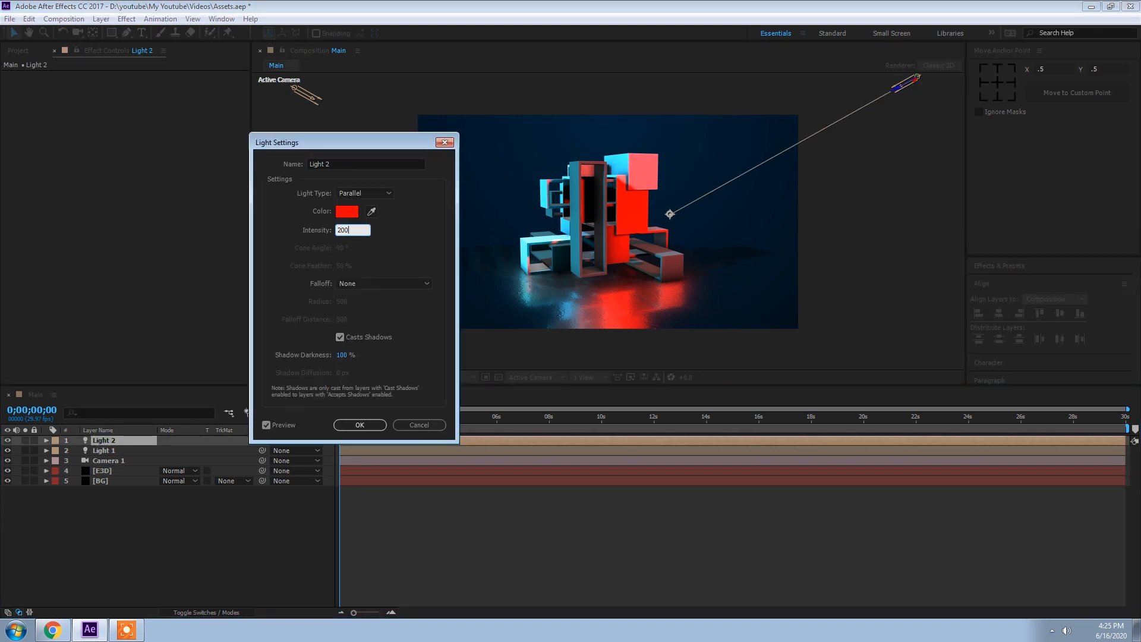
key("Return")
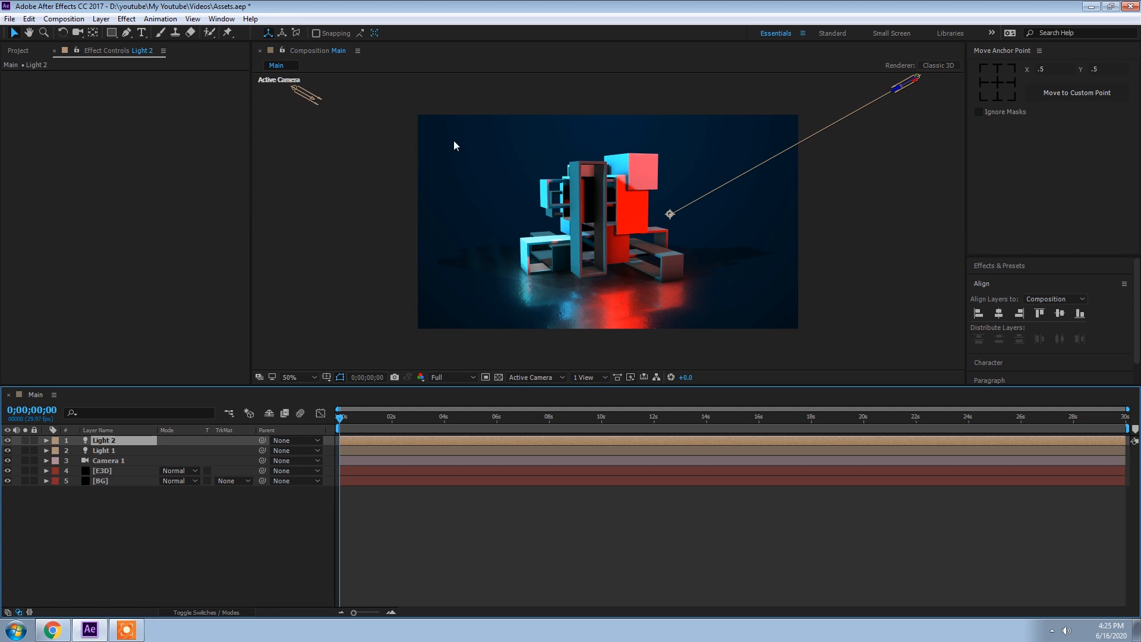
scroll(688, 244, "down", 1)
scroll(688, 244, "up", 1)
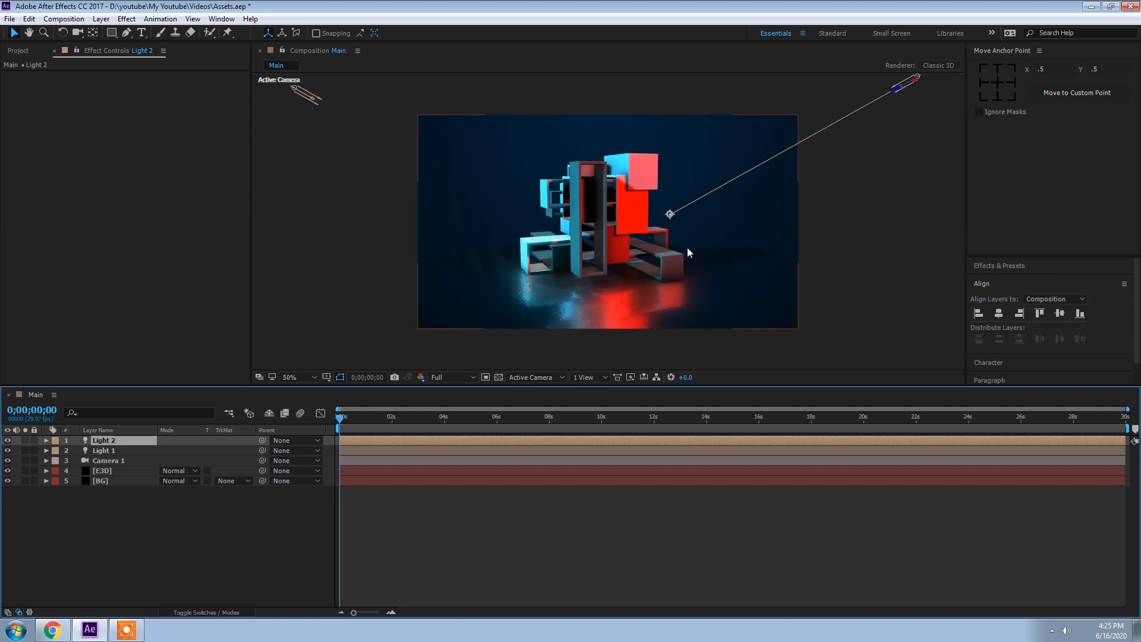
Try the Ray-Traced shadow mode on the E3D layer and return to Shadow Mapping
left_click(107, 470)
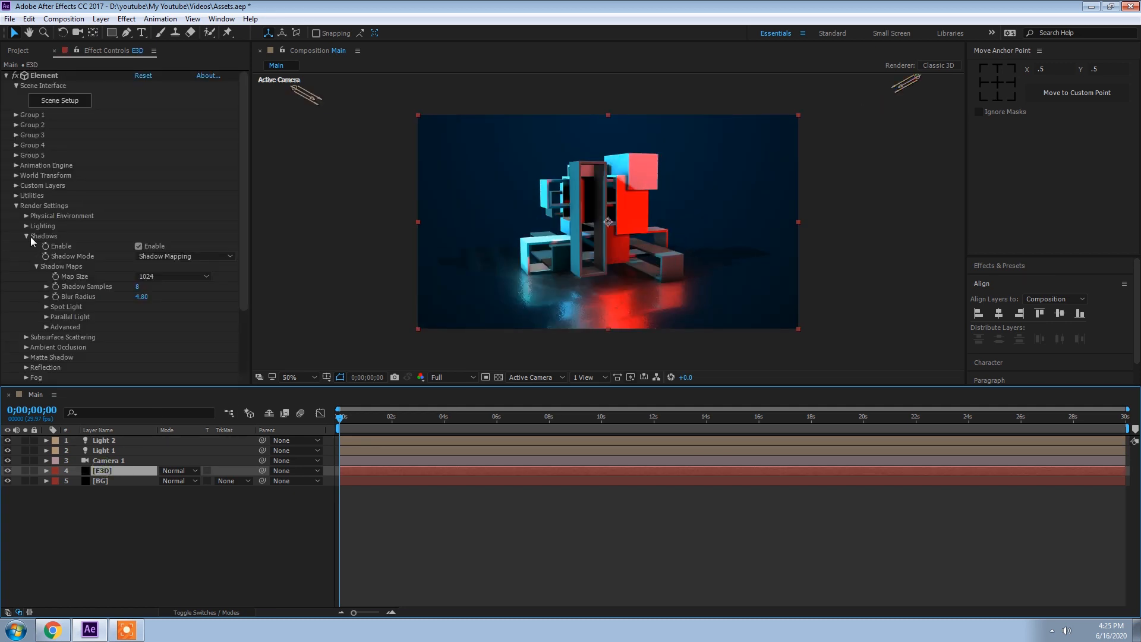
left_click(148, 255)
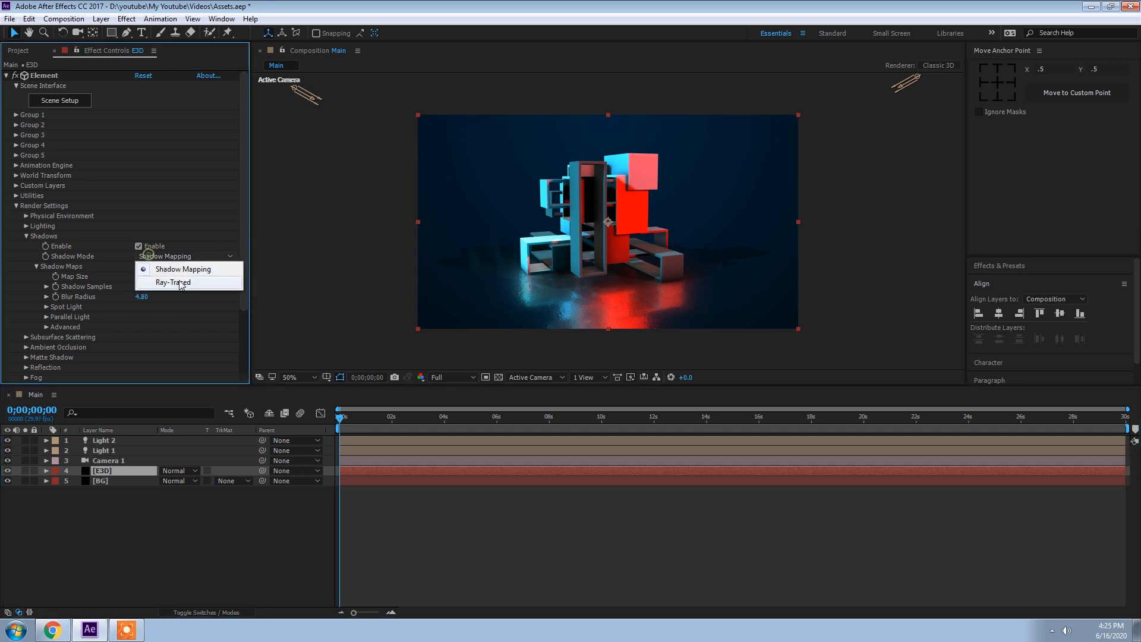
left_click(177, 283)
left_click(172, 257)
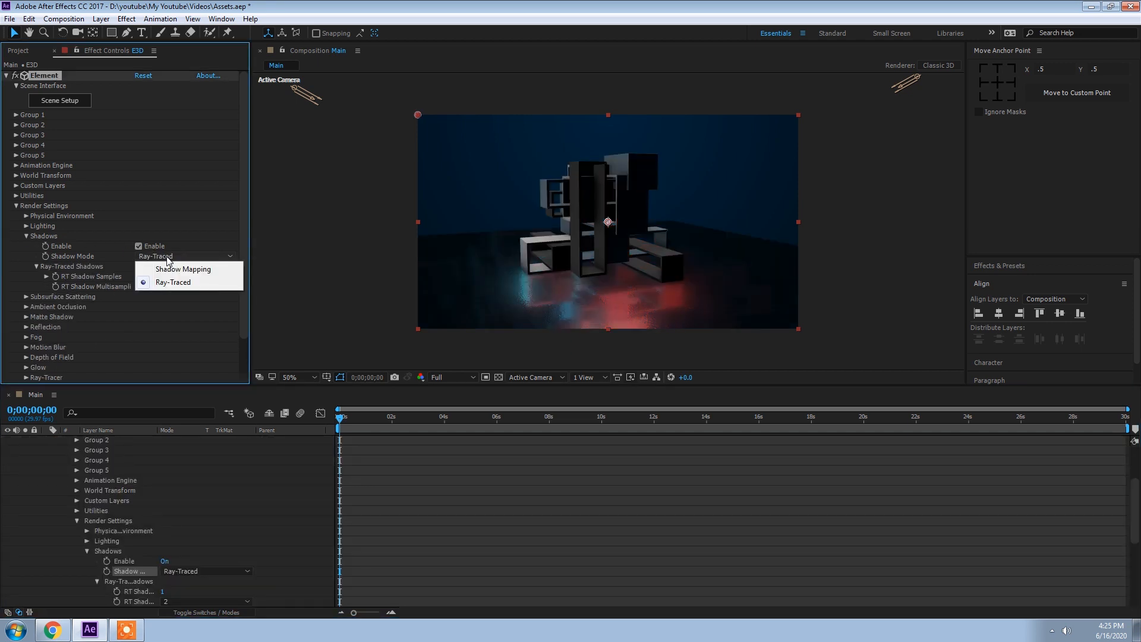
left_click(165, 267)
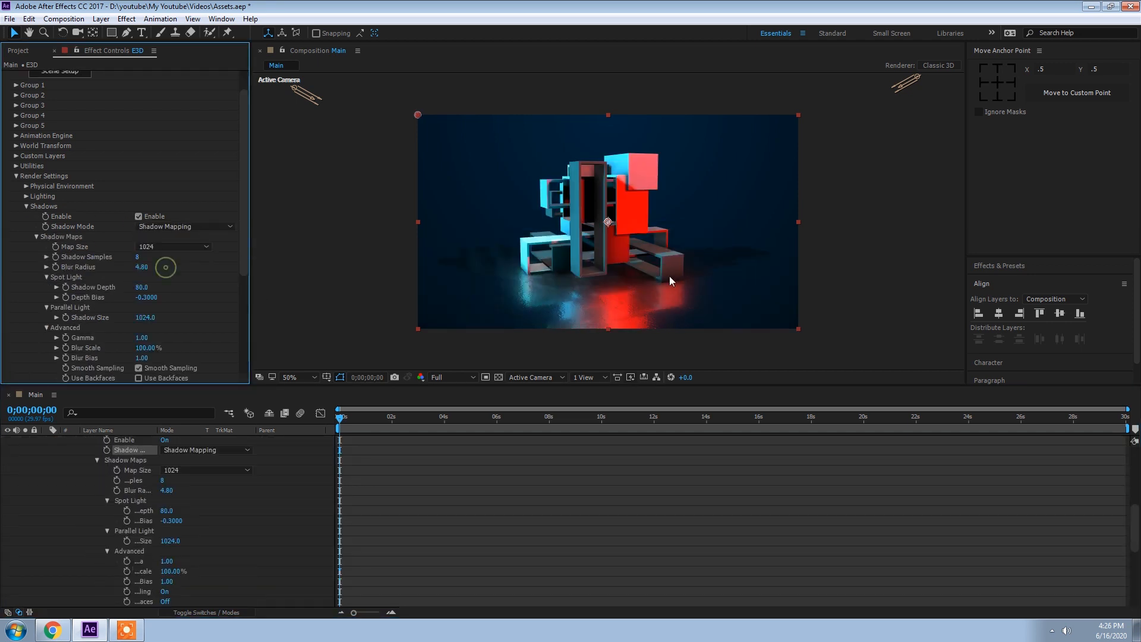
Try a spot light shadow depth of 120, set it to 60 instead, and collapse the Shadows settings
left_click(142, 287)
type("120")
key("Return")
left_click(138, 287)
type("60")
key("Return")
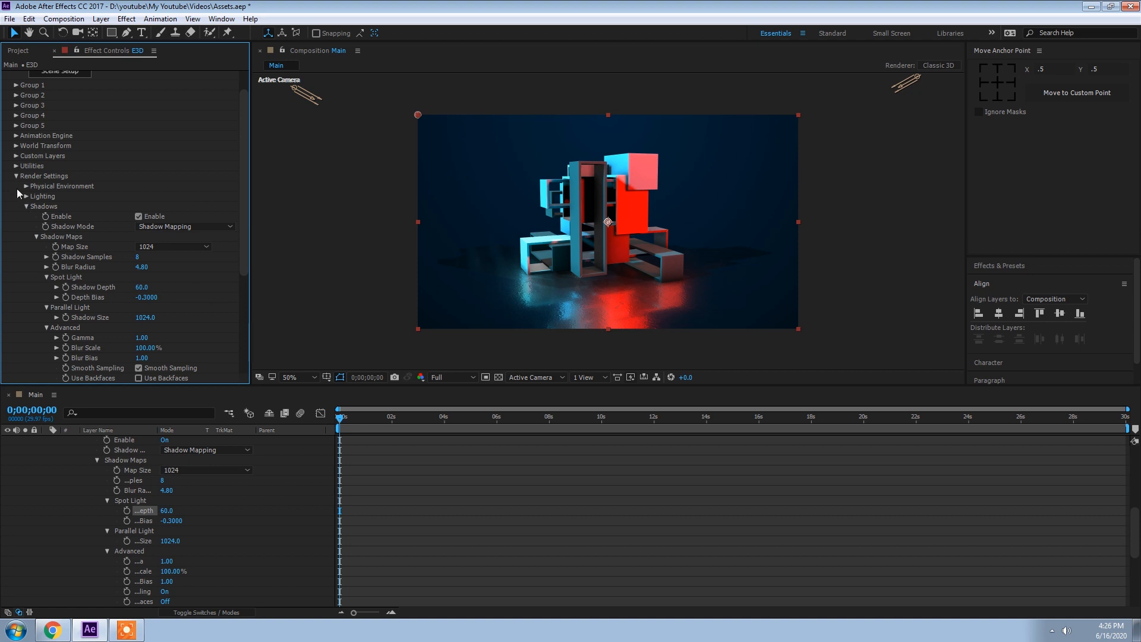
scroll(160, 331, "down", 3)
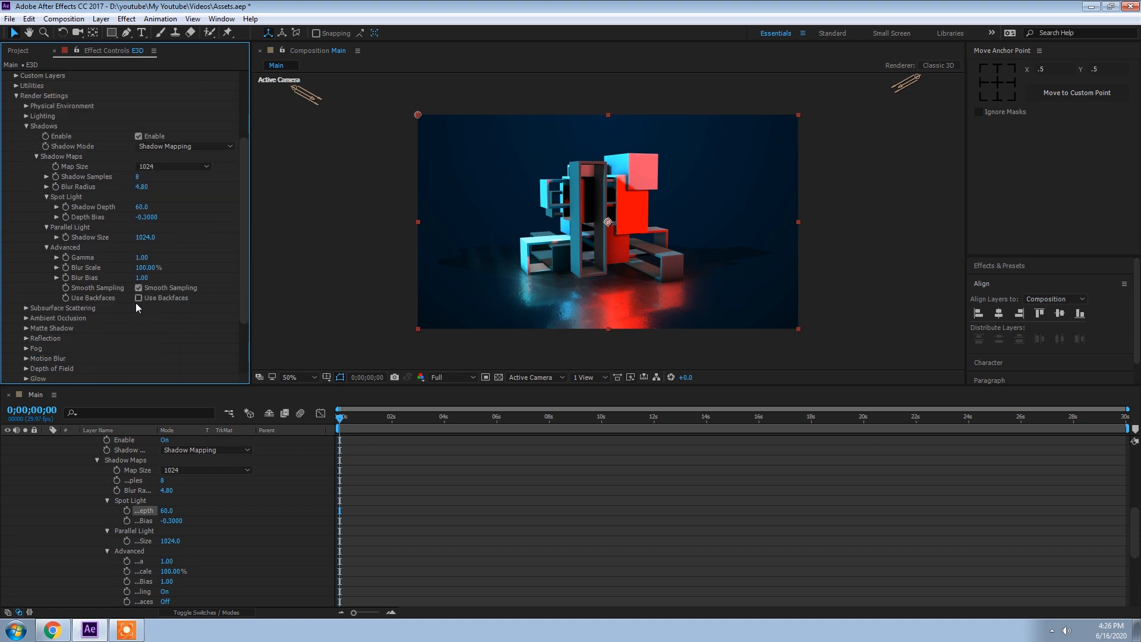
left_click(25, 126)
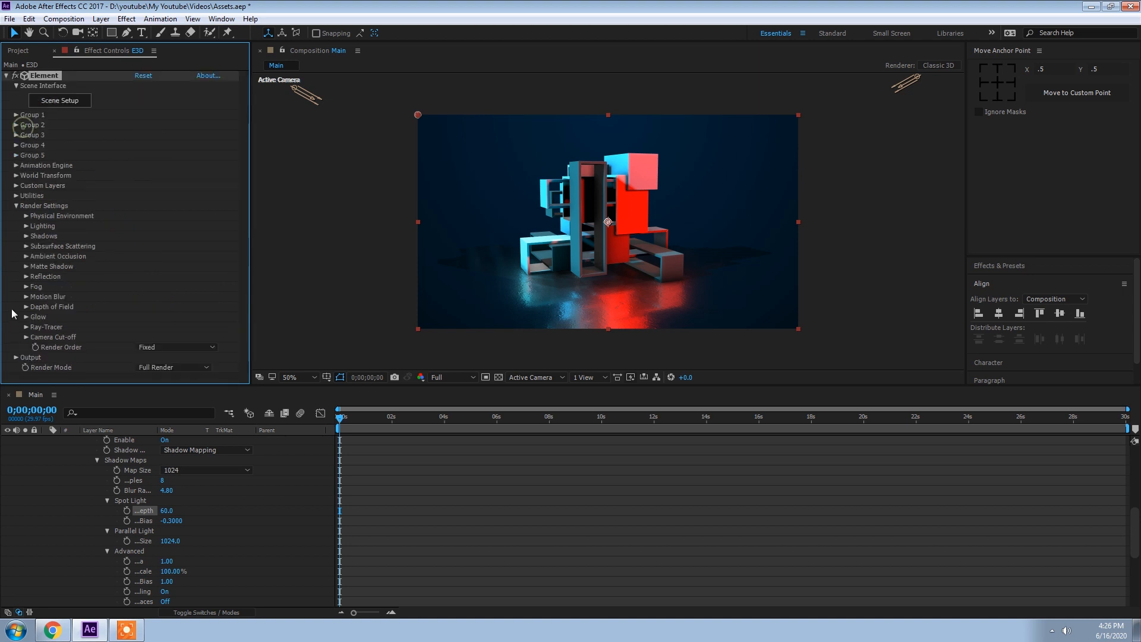
Tint the Element physical environment light red (FA8080) and raise its lighting influence to 95%
left_click(23, 216)
left_click(138, 246)
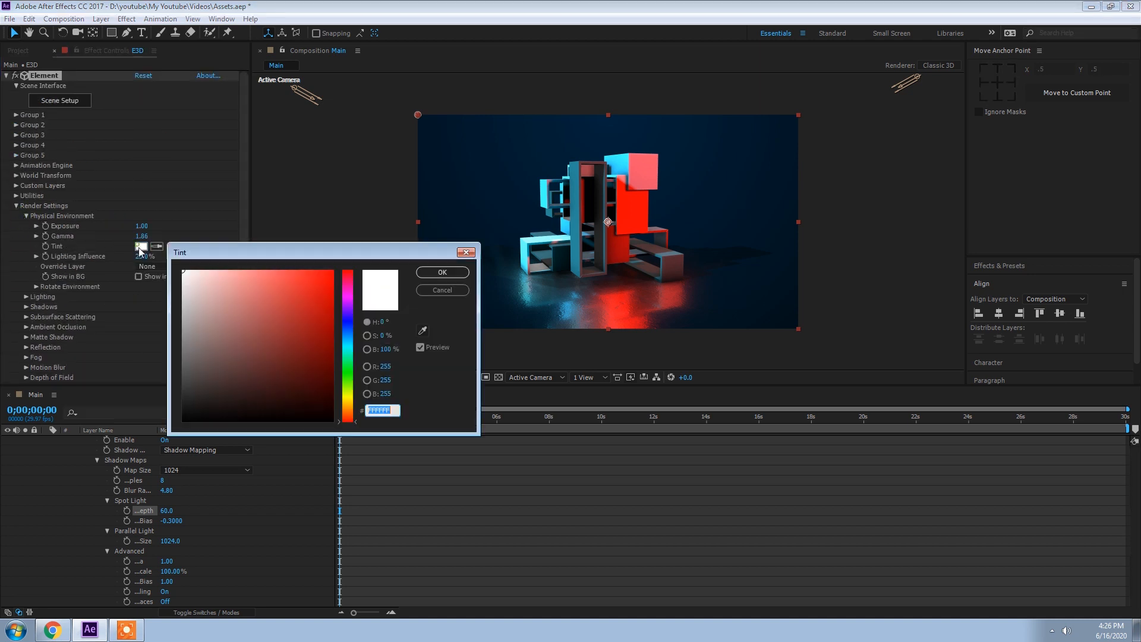
left_click(256, 275)
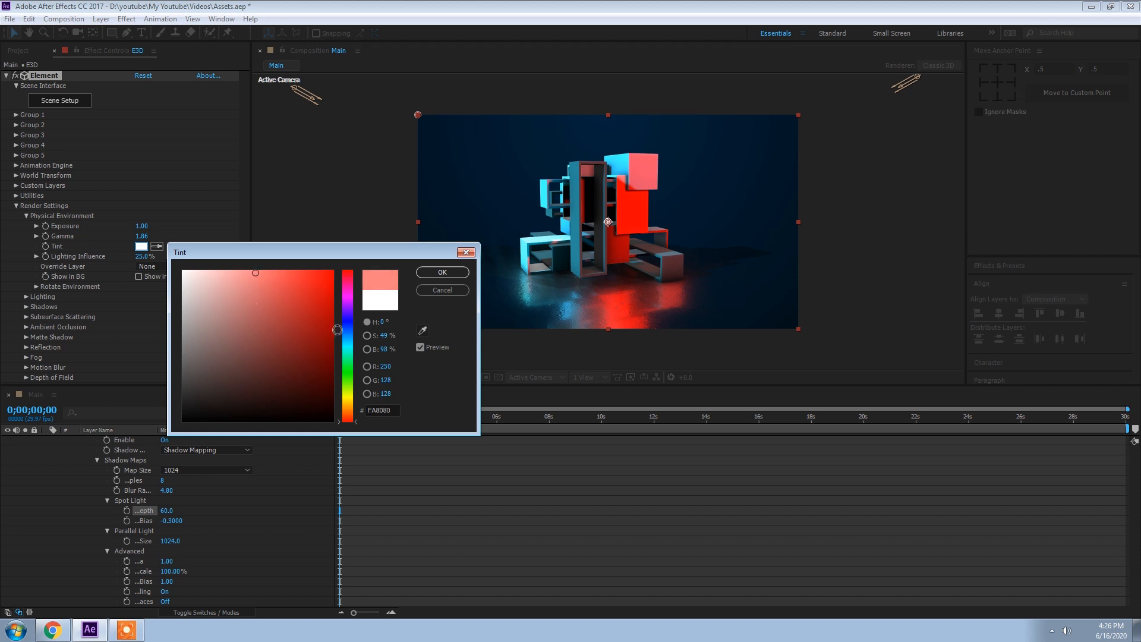
left_click(435, 273)
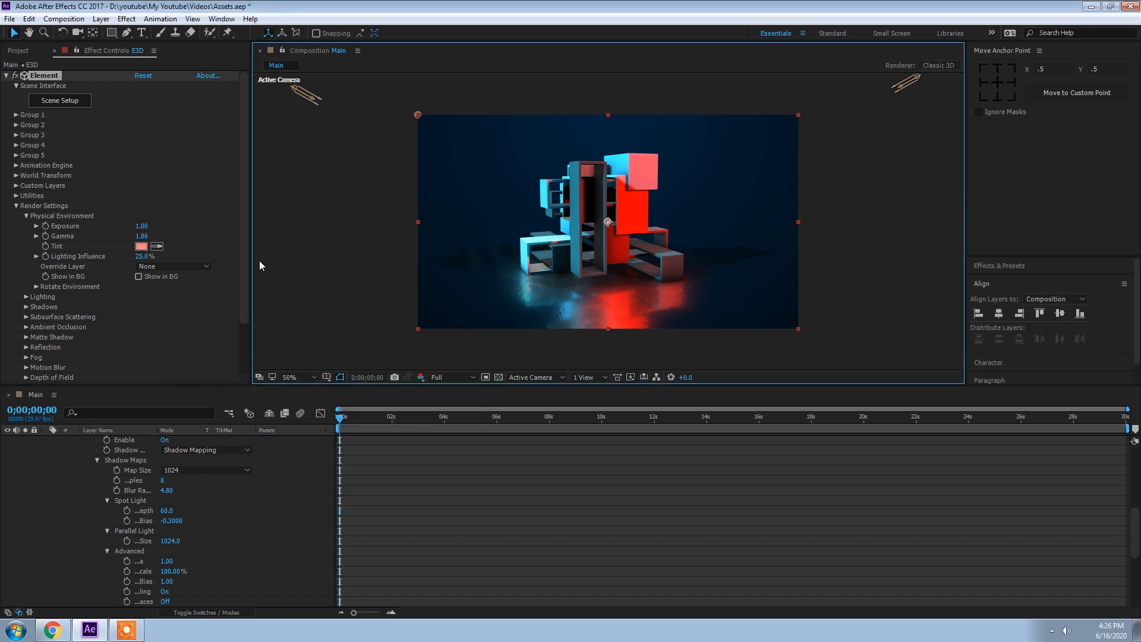
left_click_drag(151, 259, 168, 268)
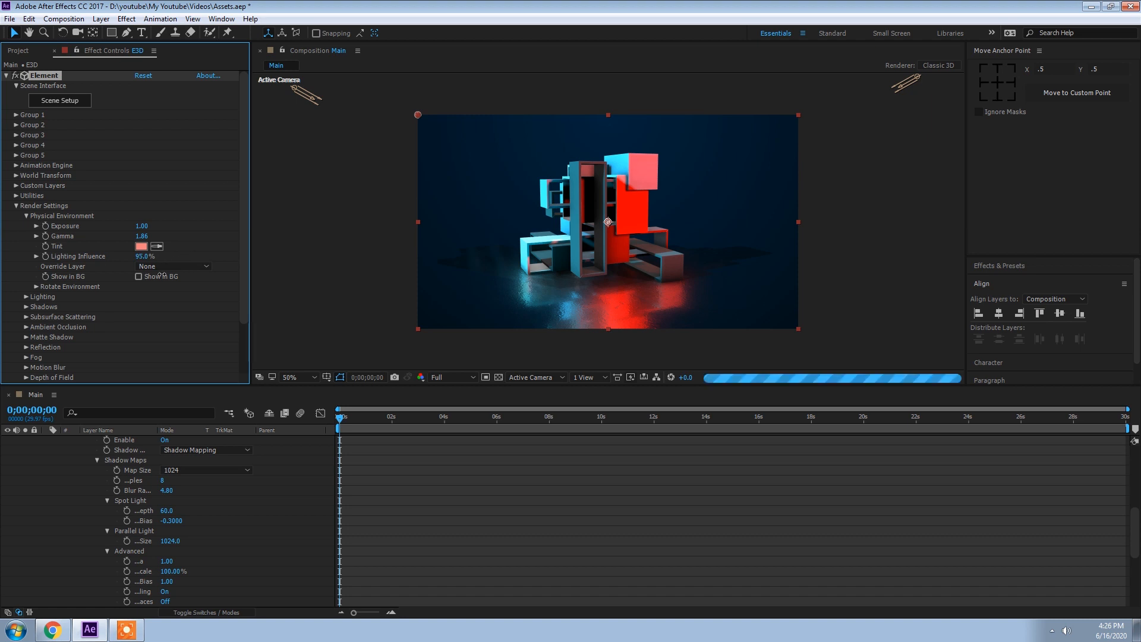
left_click(24, 215)
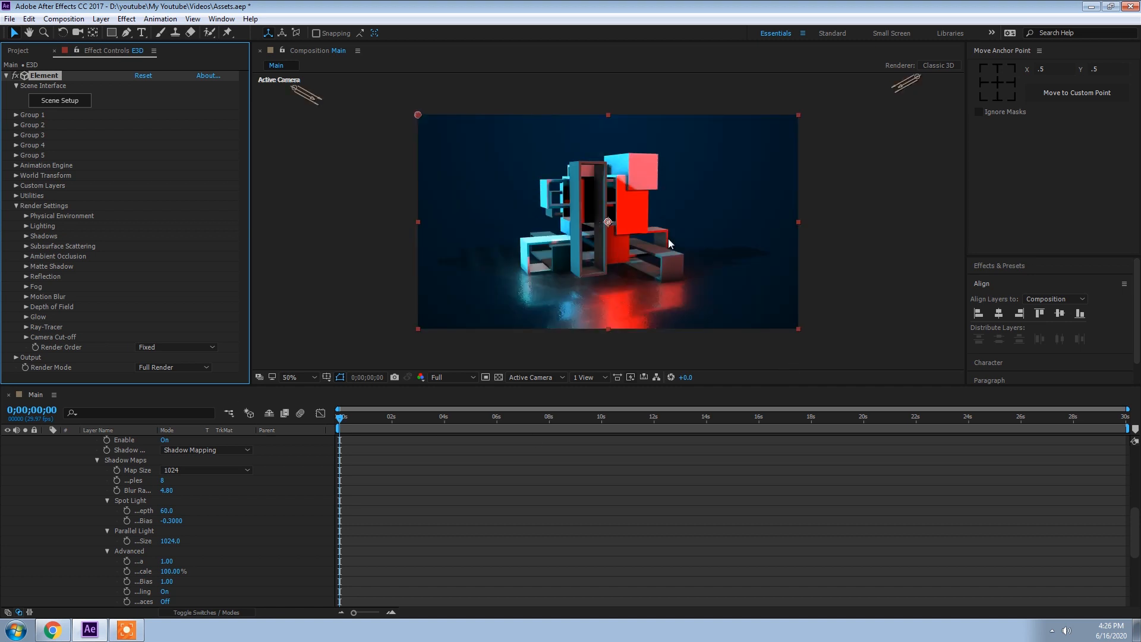
Collapse the E3D layer's properties and add a new adjustment layer named CC above all layers
scroll(107, 477, "up", 8)
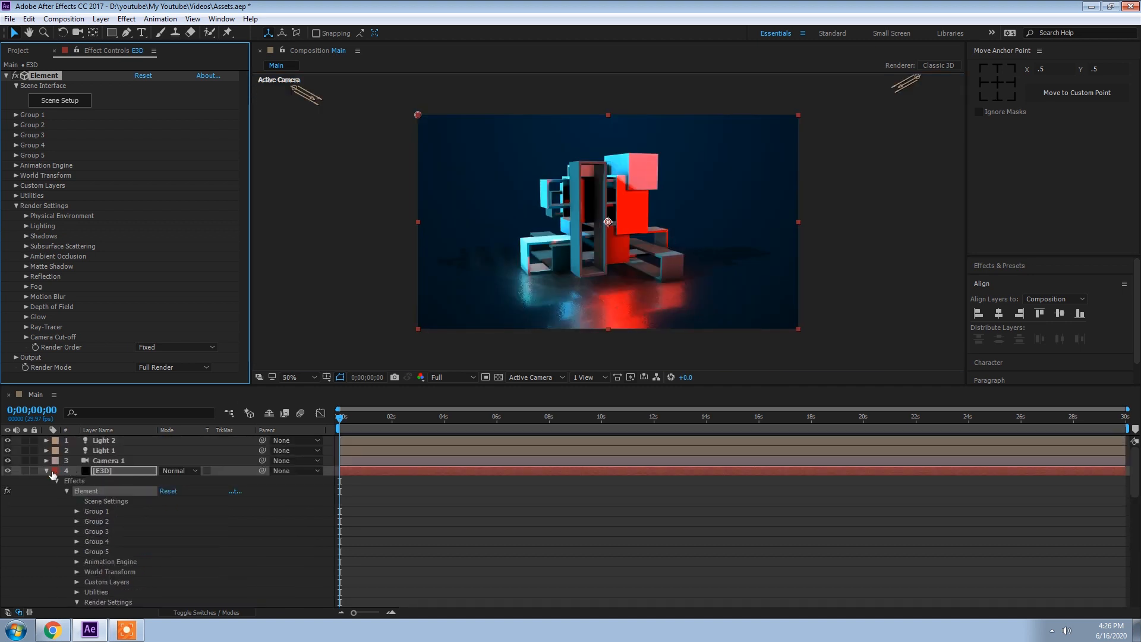
left_click(47, 470)
right_click(170, 499)
mouse_move(216, 386)
left_click(363, 476)
key("Return")
type("CC")
key("Return")
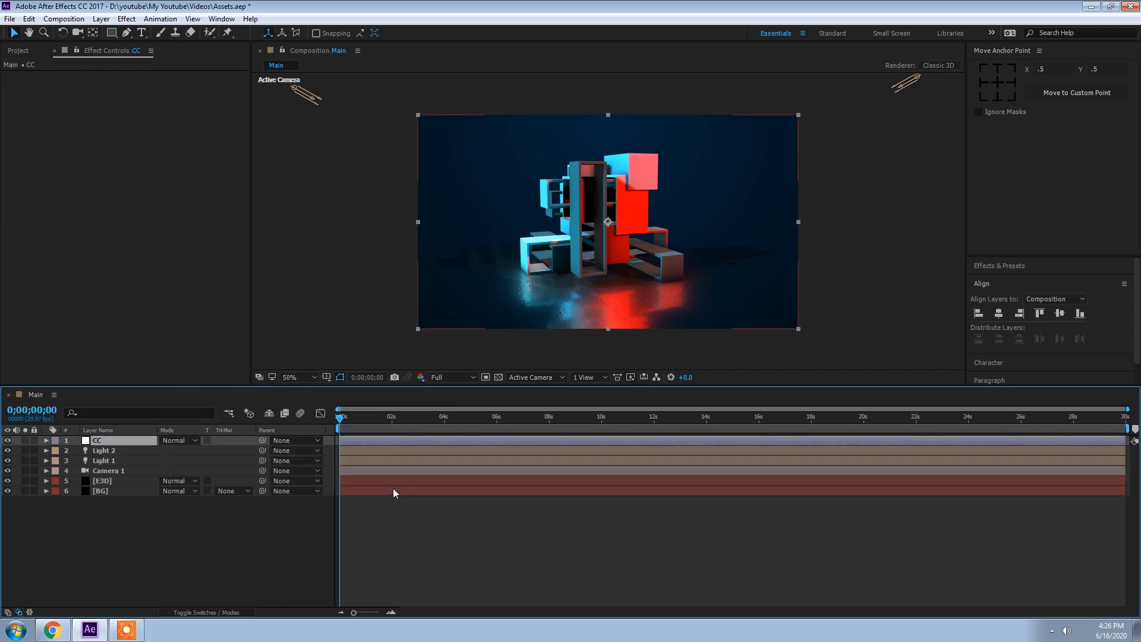
Apply the Curves effect to the CC adjustment layer
key("ctrl+space")
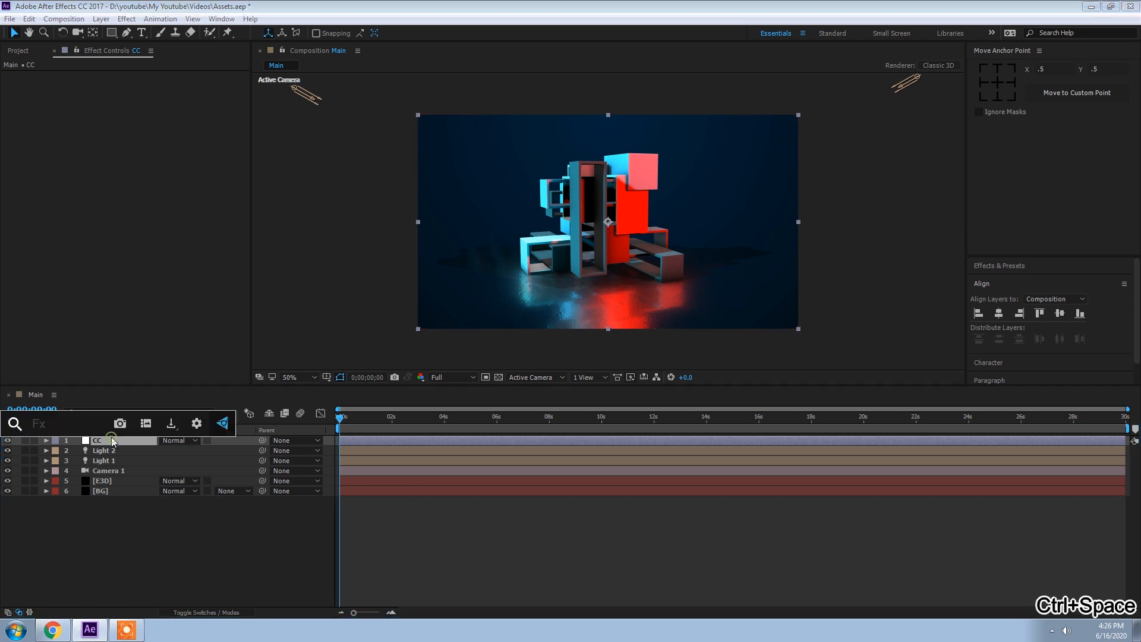
type("curv")
key("Return")
Shape the RGB curve into a gentle S with lowered shadows and raised highlights, and collapse the Curves effect
left_click(98, 198)
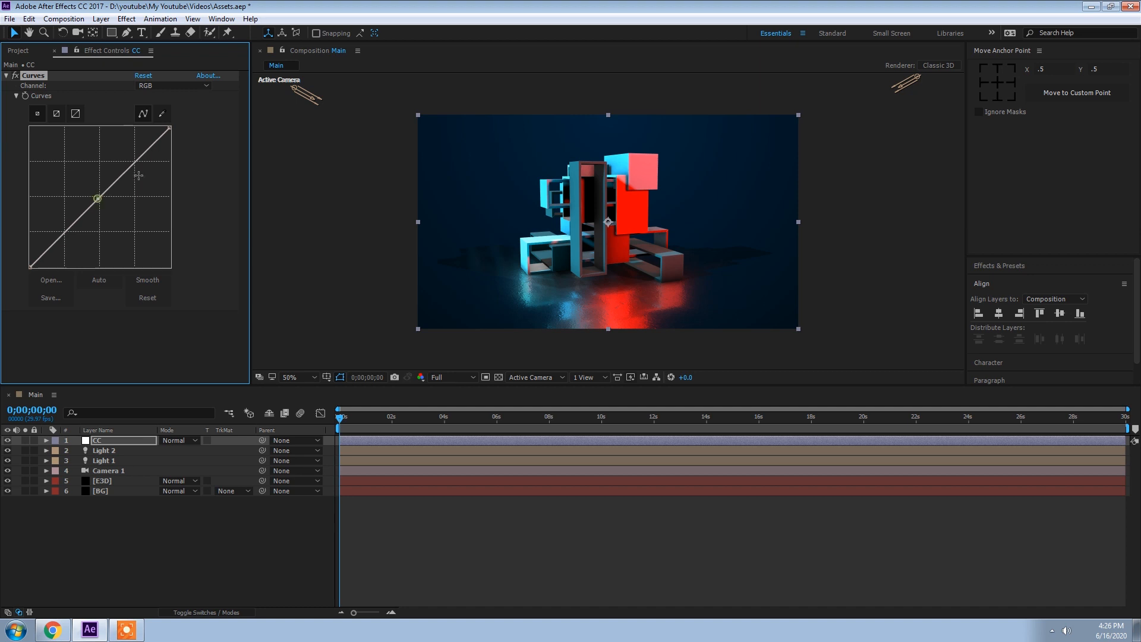
left_click_drag(142, 157, 141, 156)
left_click_drag(66, 236, 67, 239)
mouse_move(142, 154)
left_mouse_down()
mouse_move(149, 162)
mouse_move(126, 156)
left_mouse_up()
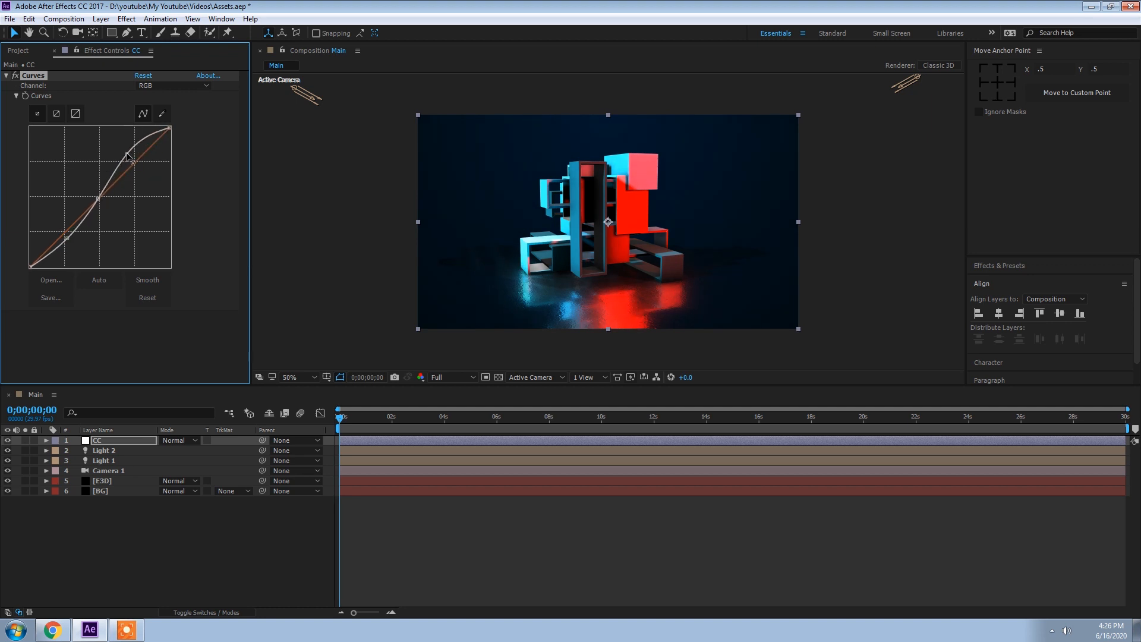
left_click_drag(98, 201, 96, 200)
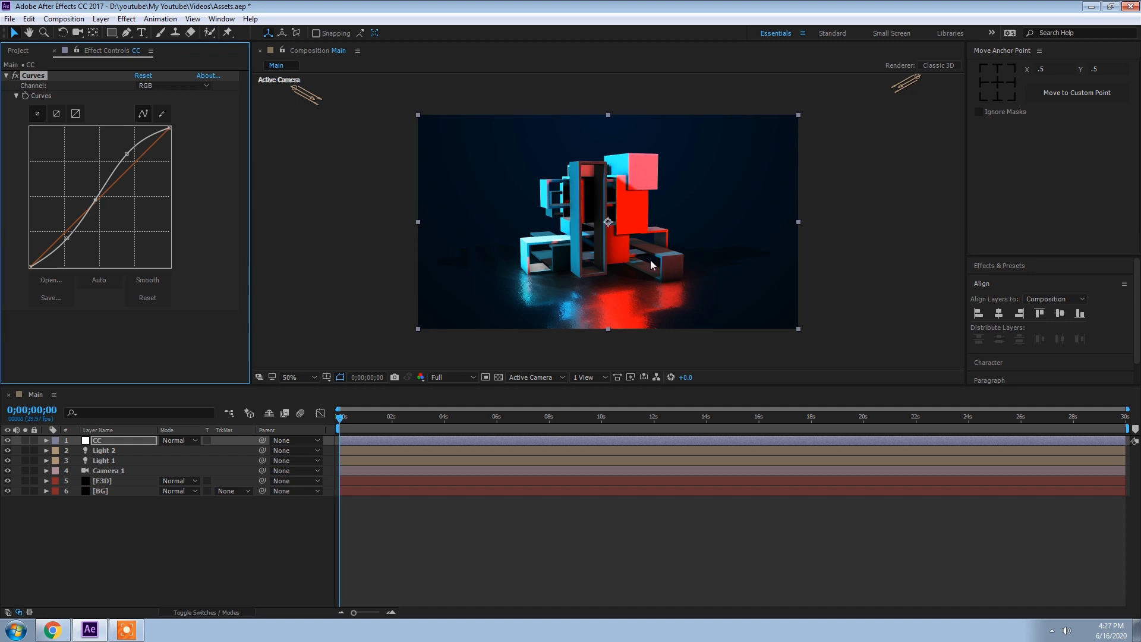
scroll(652, 266, "up", 2)
scroll(654, 254, "down", 4)
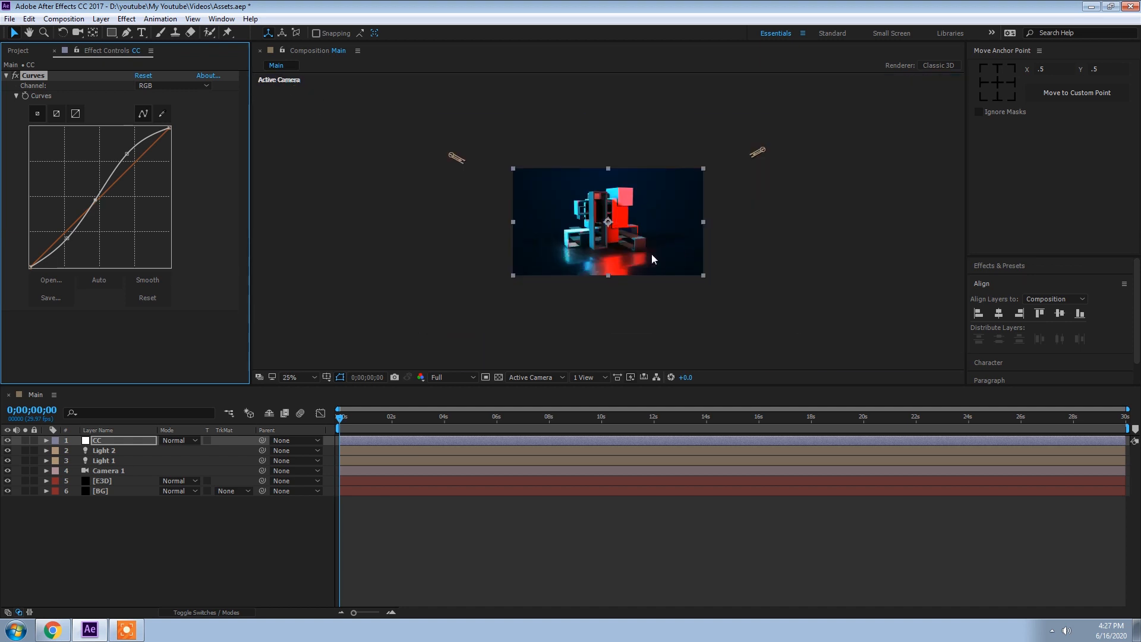
scroll(652, 254, "up", 2)
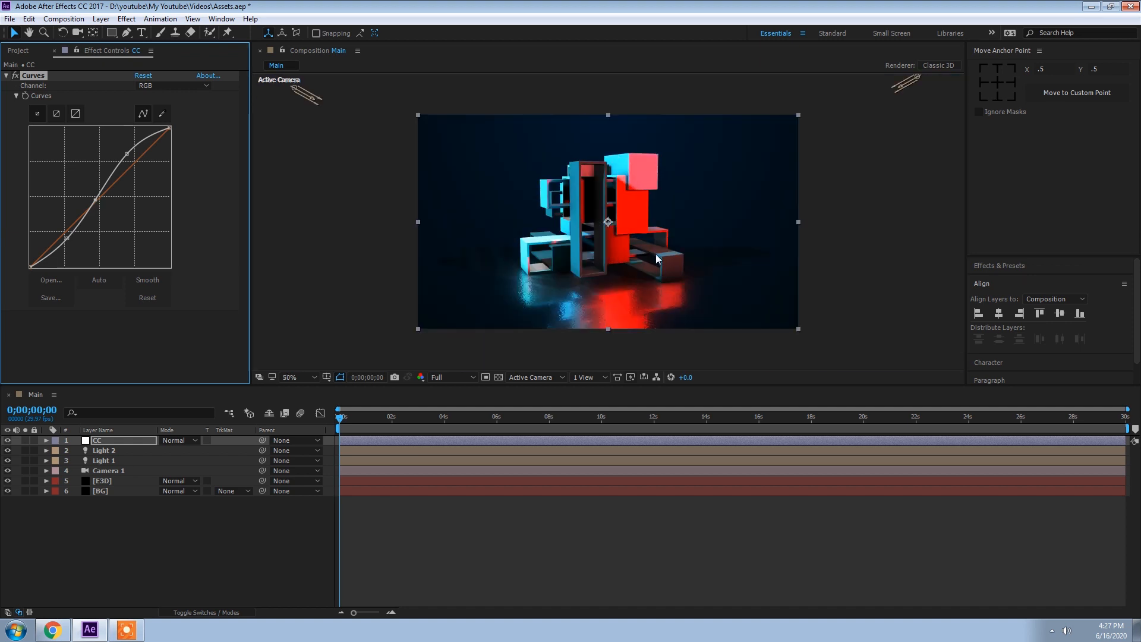
left_click(5, 75)
left_click(135, 551)
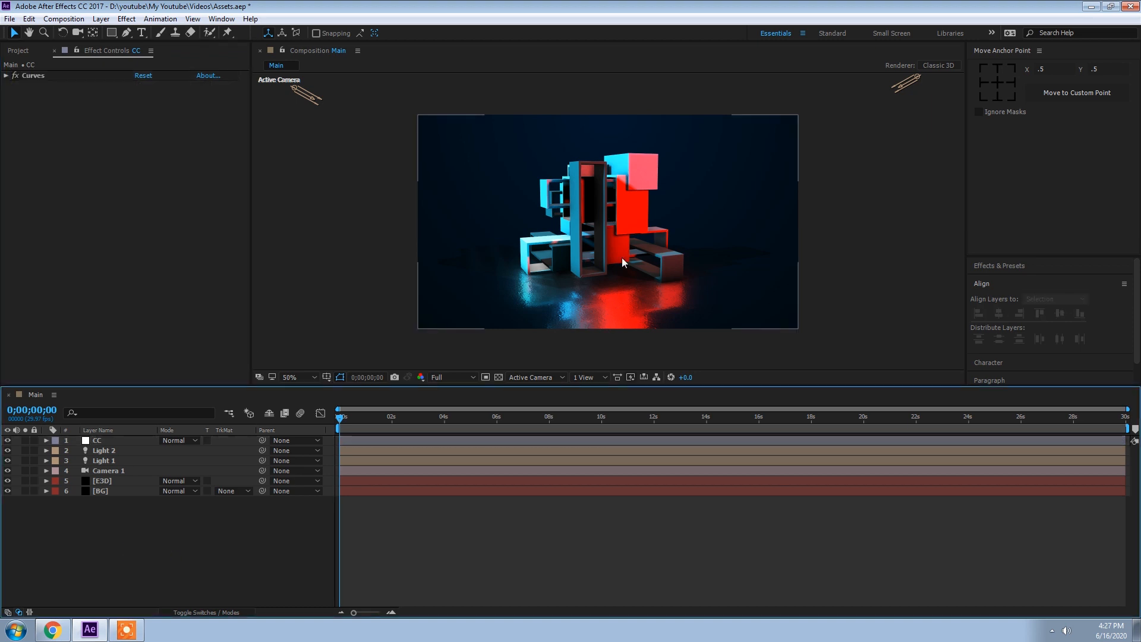